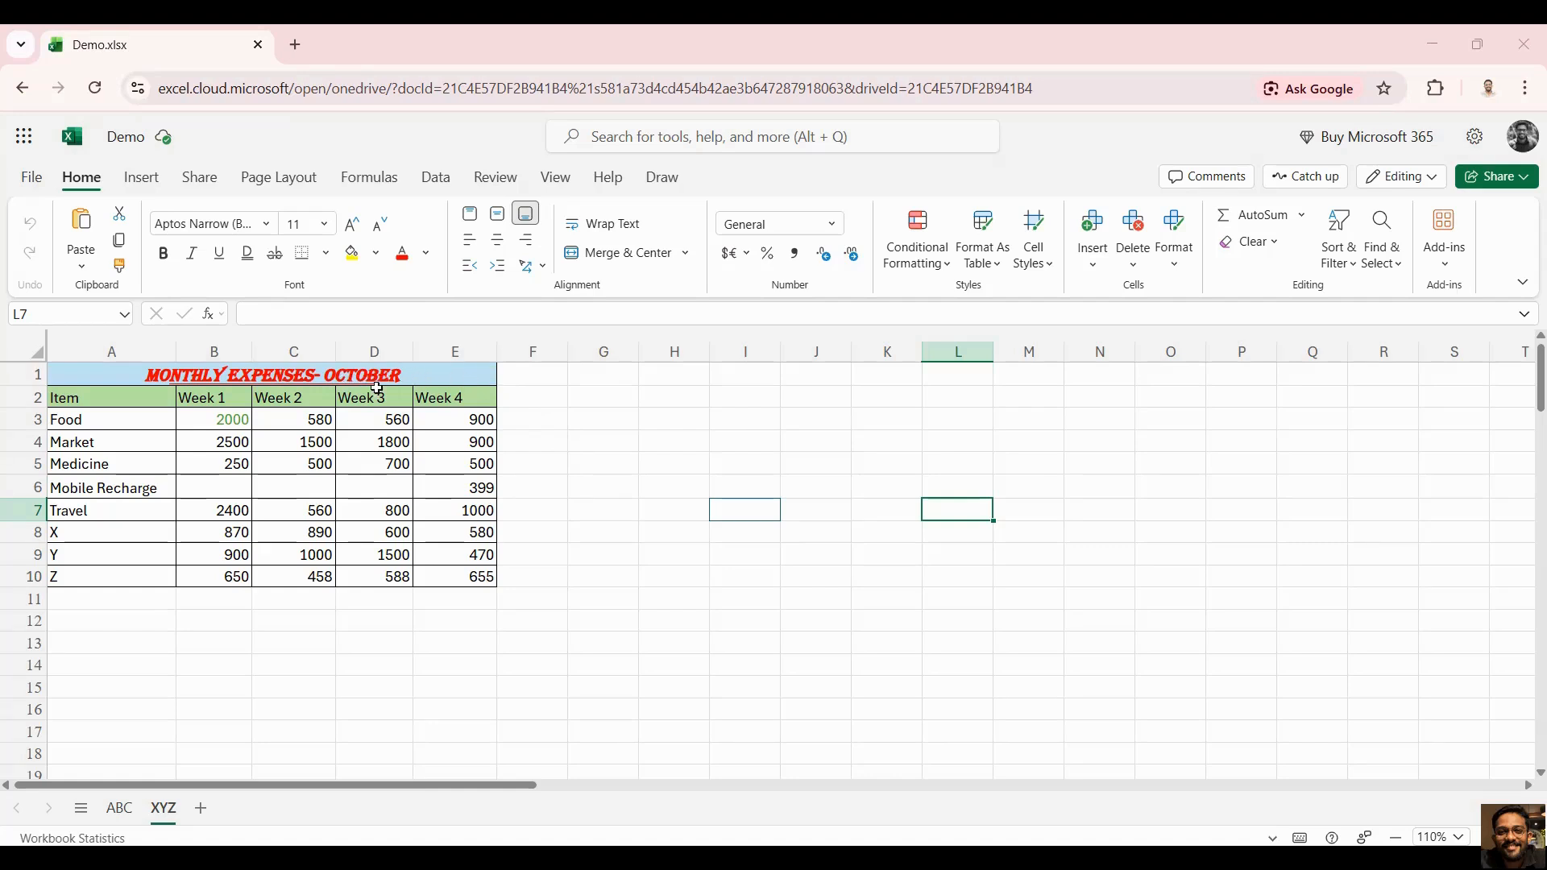
click(828, 573)
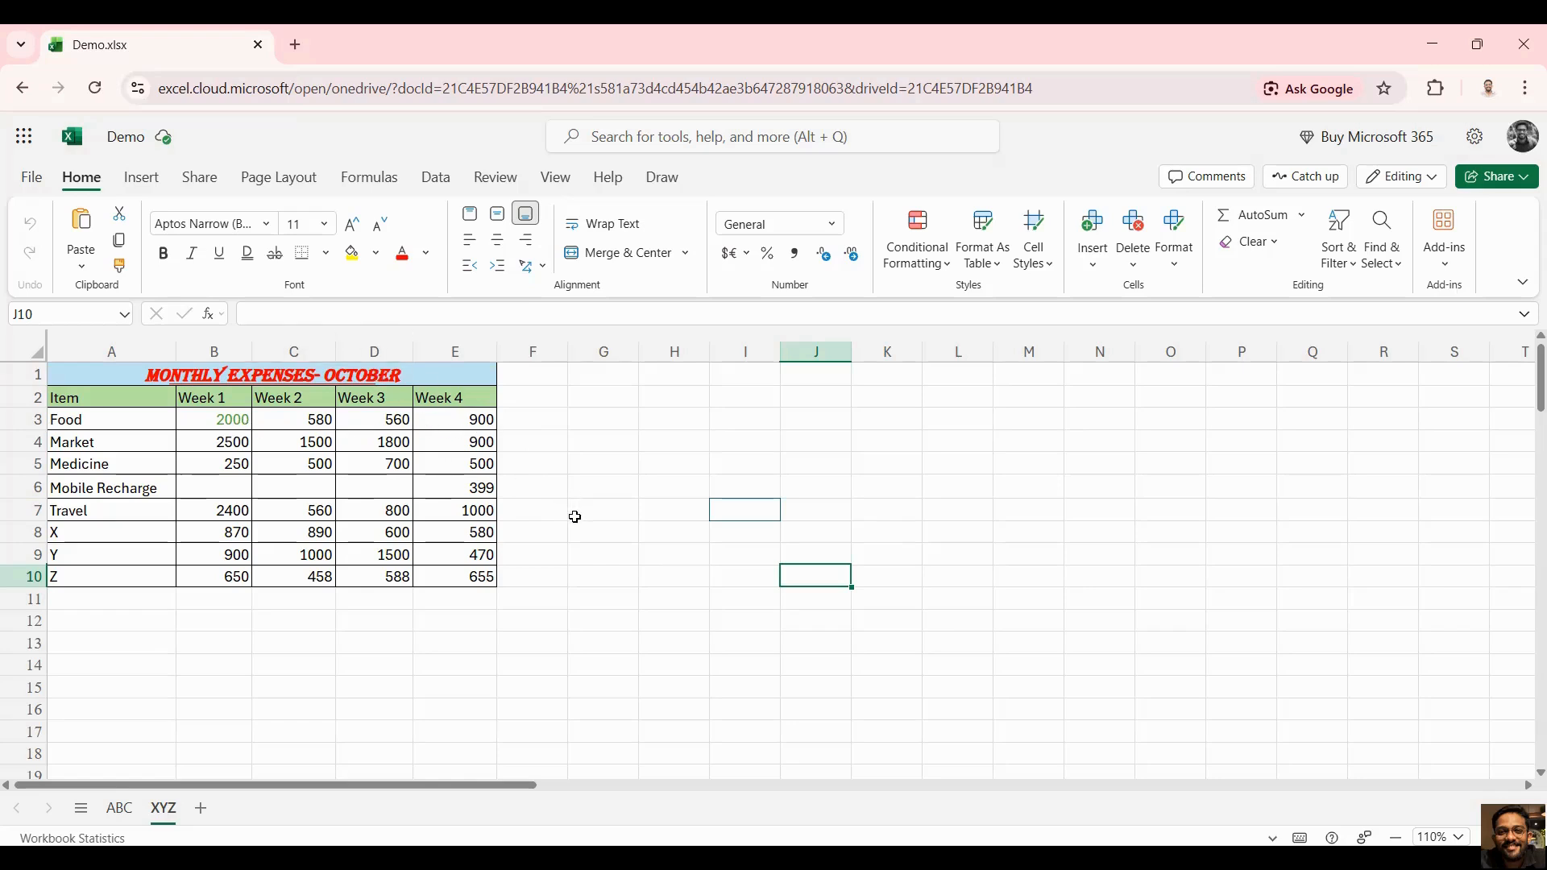
click(631, 660)
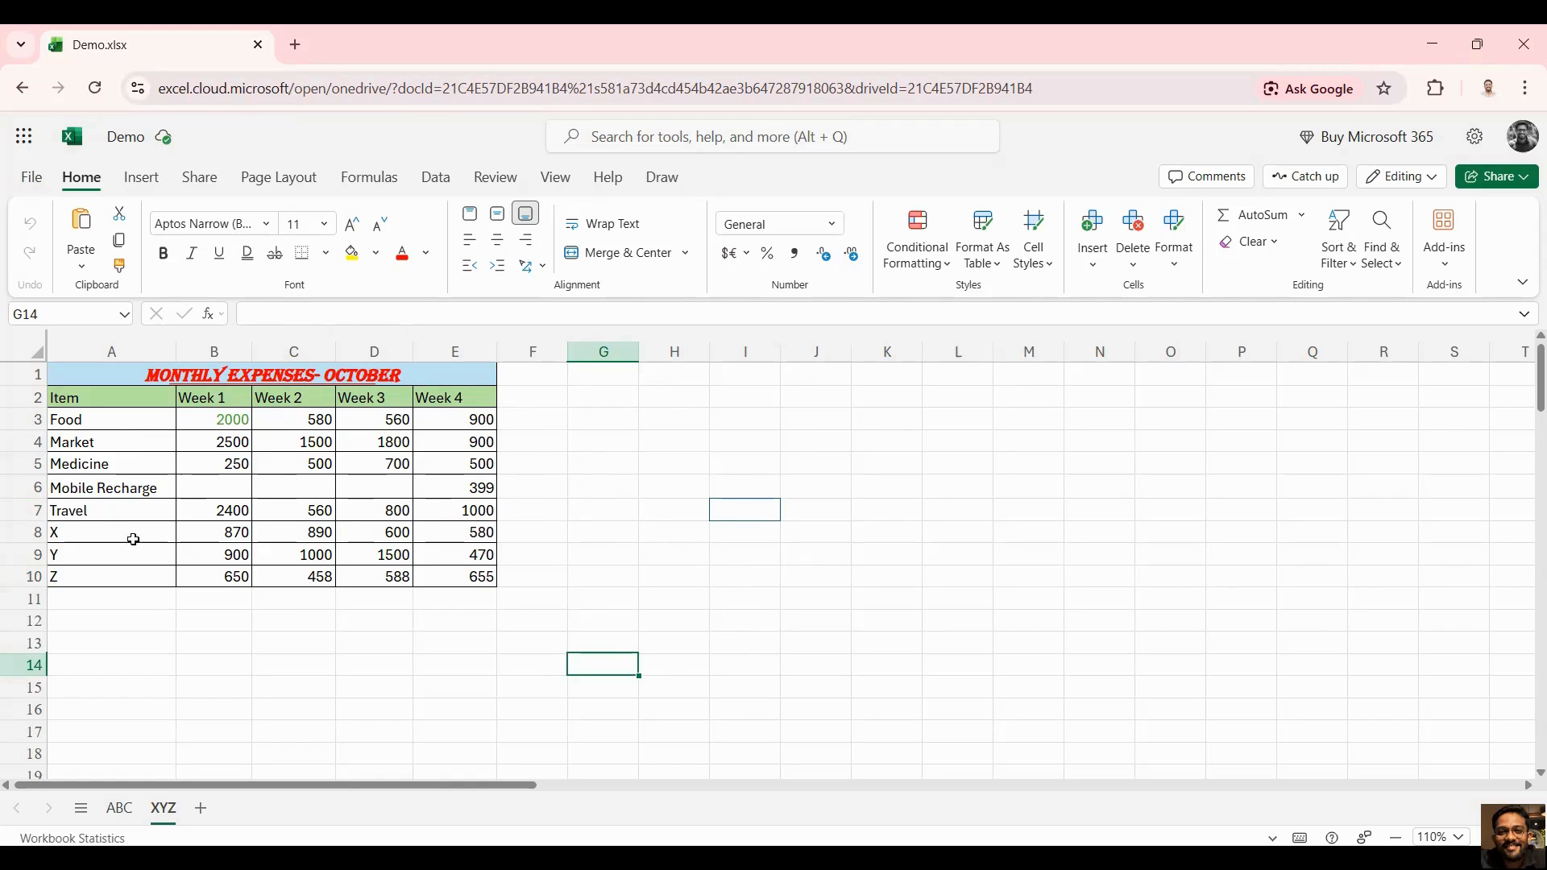
click(274, 642)
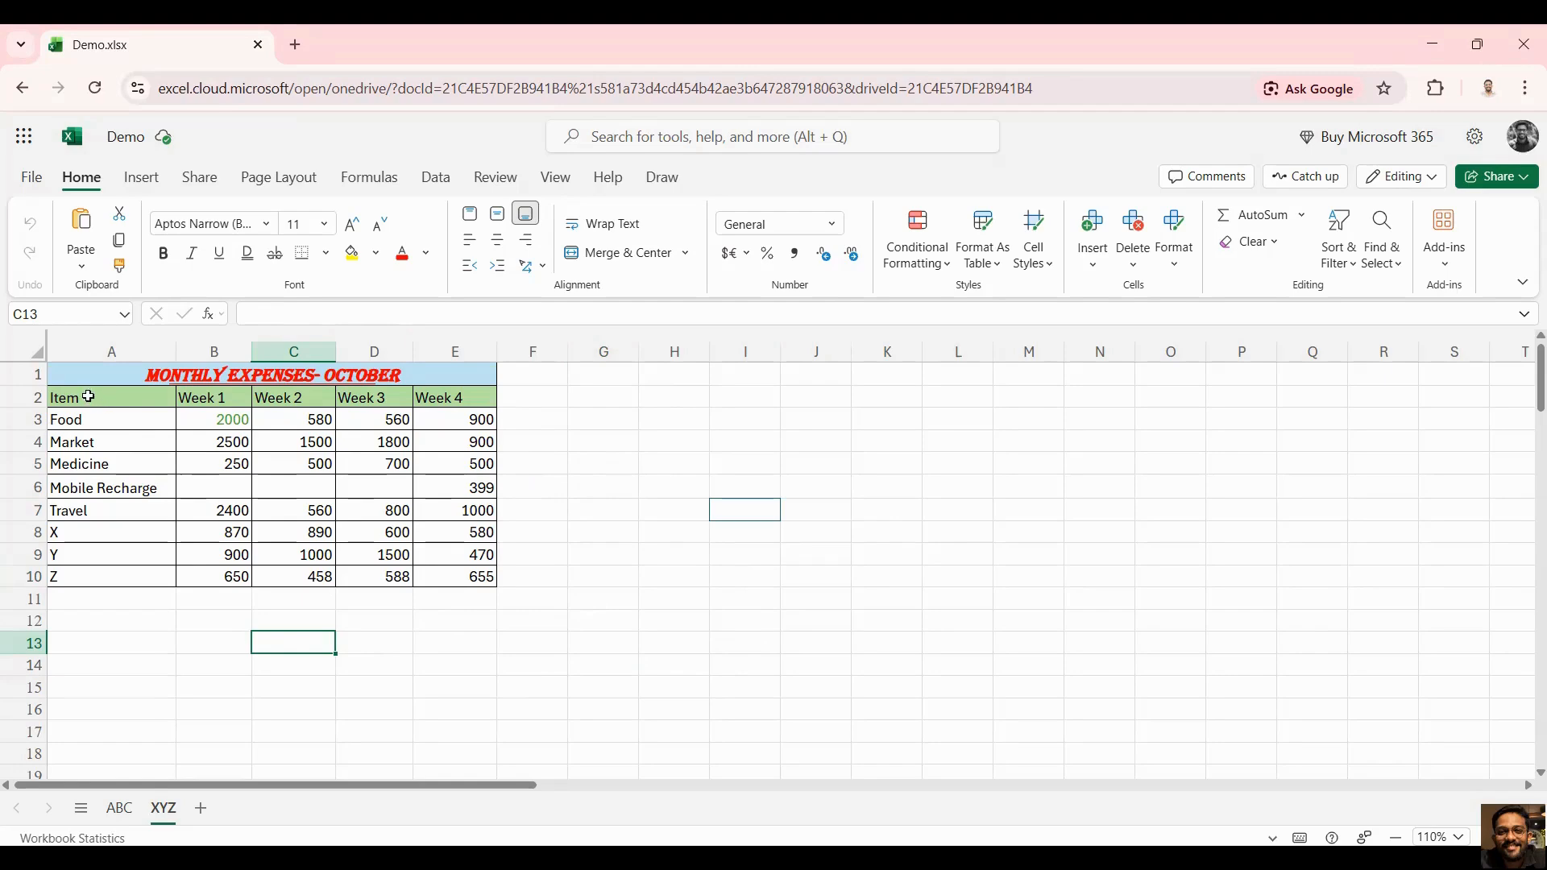
Copy the Item column A2:A10 of the expenses table and paste it starting at cell C13.
drag(88, 398, 82, 578)
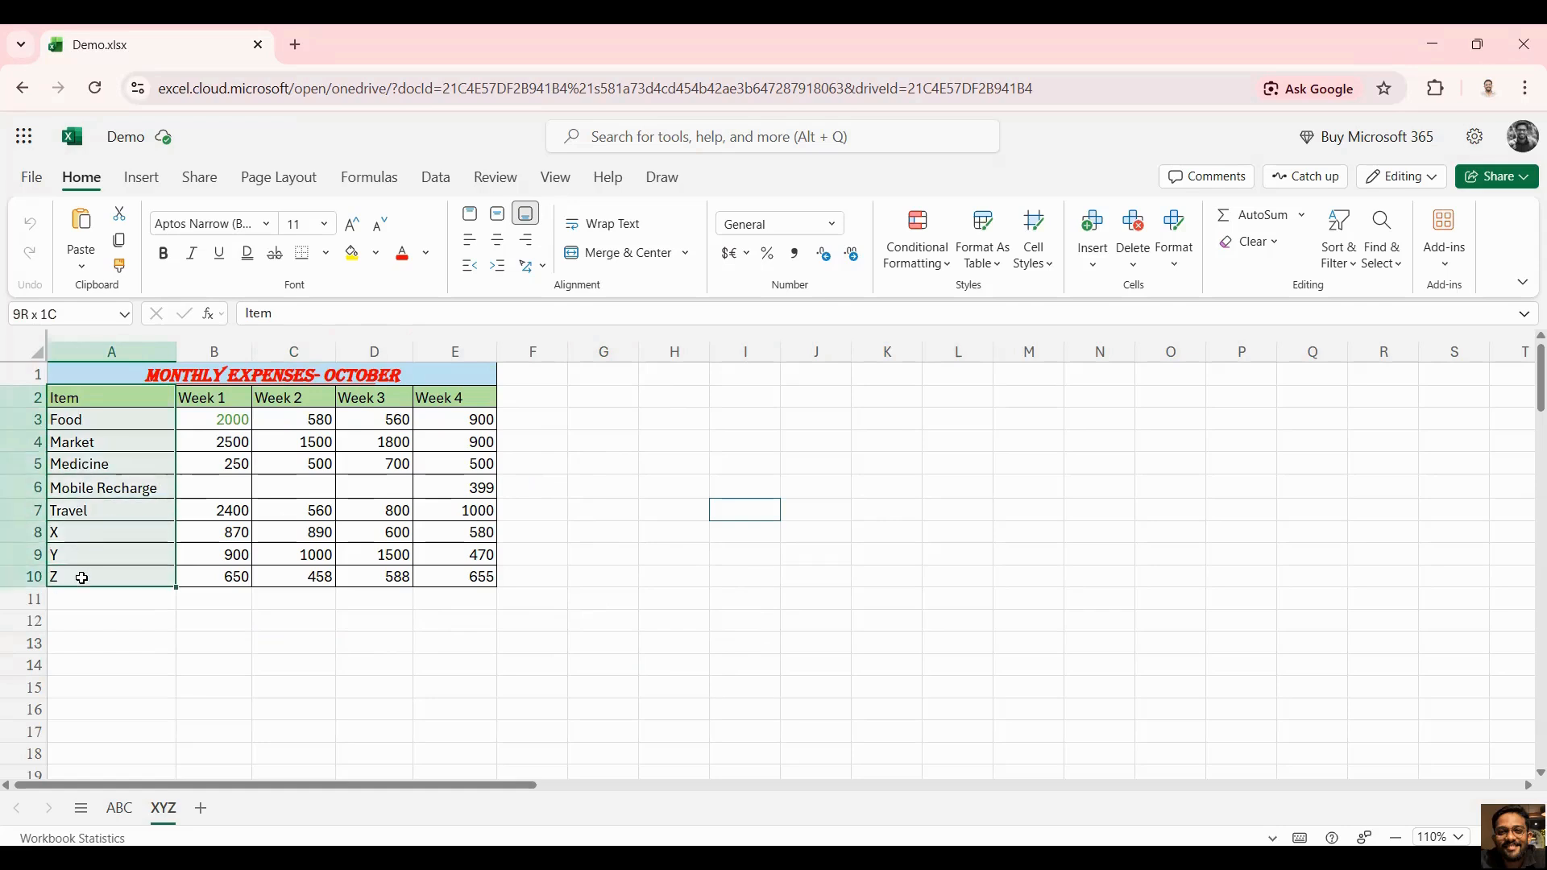
right_click(86, 535)
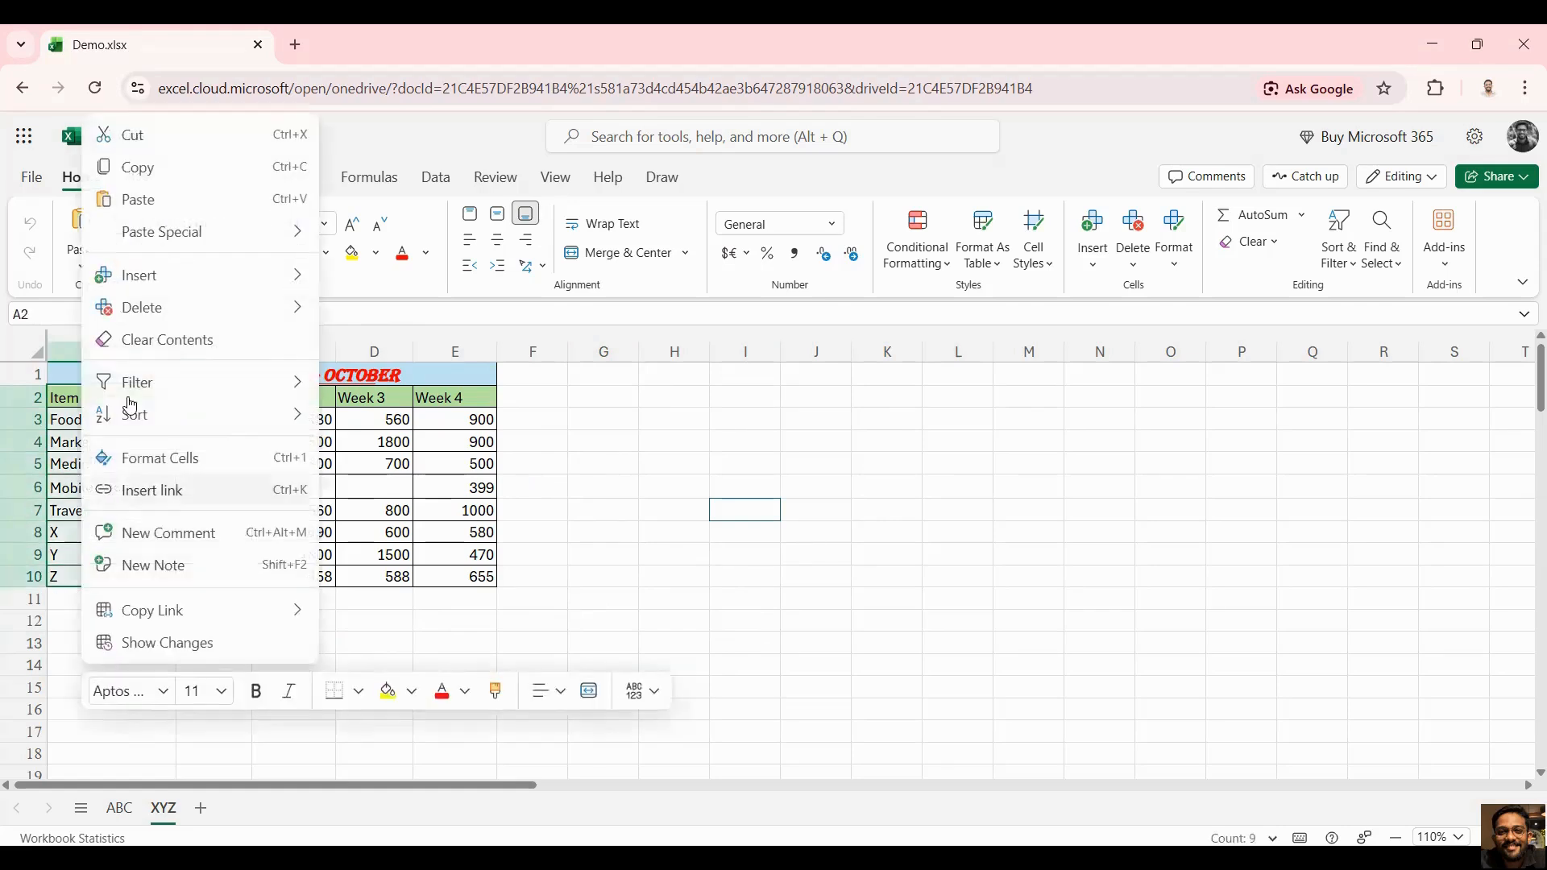
click(138, 168)
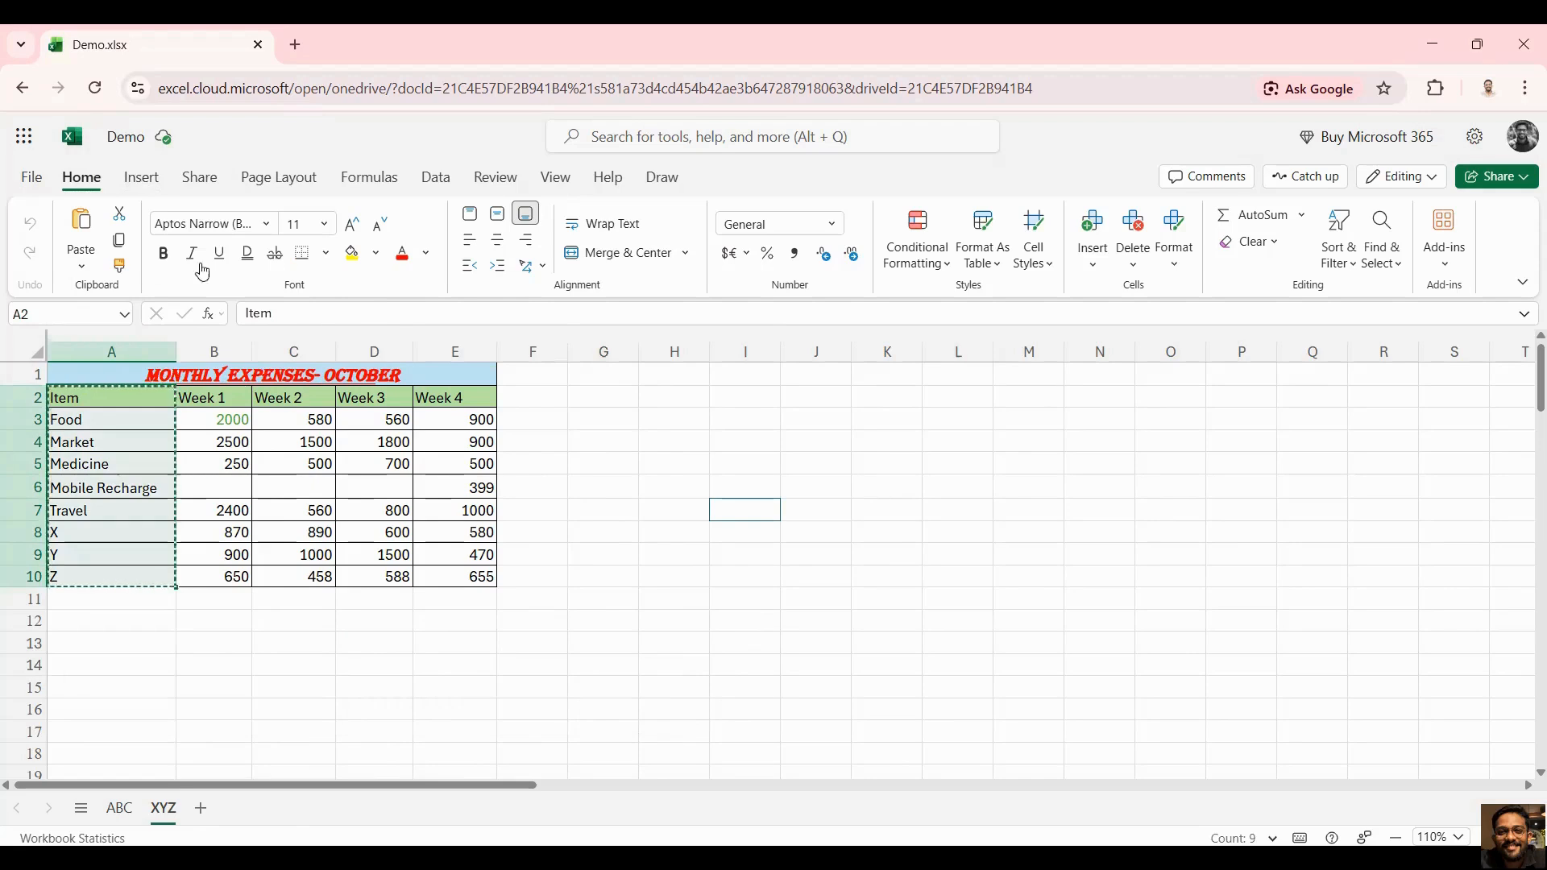
click(307, 641)
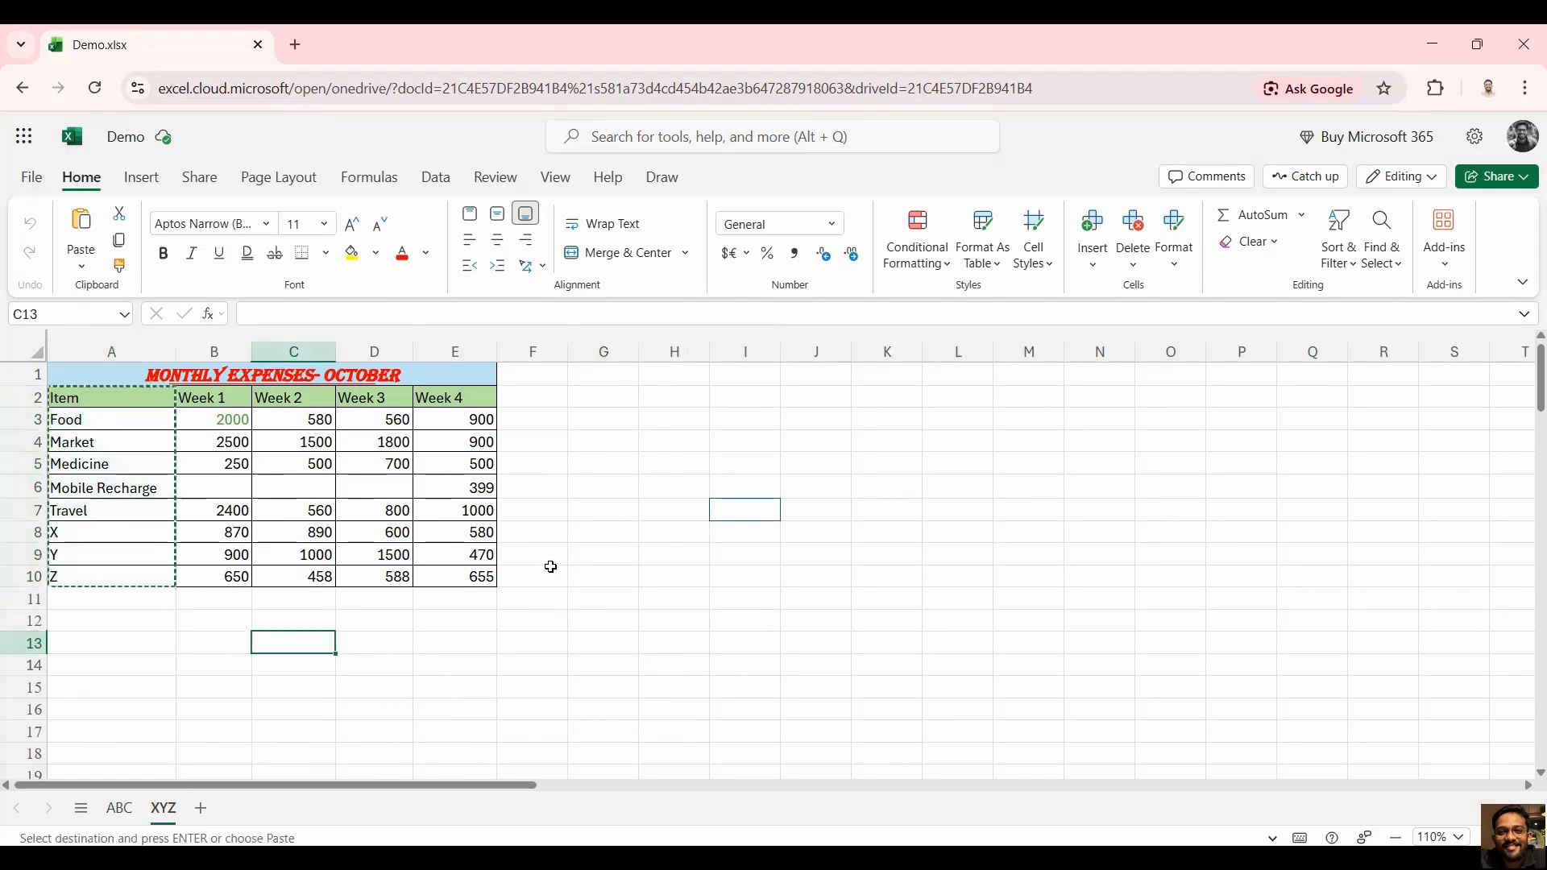
right_click(290, 644)
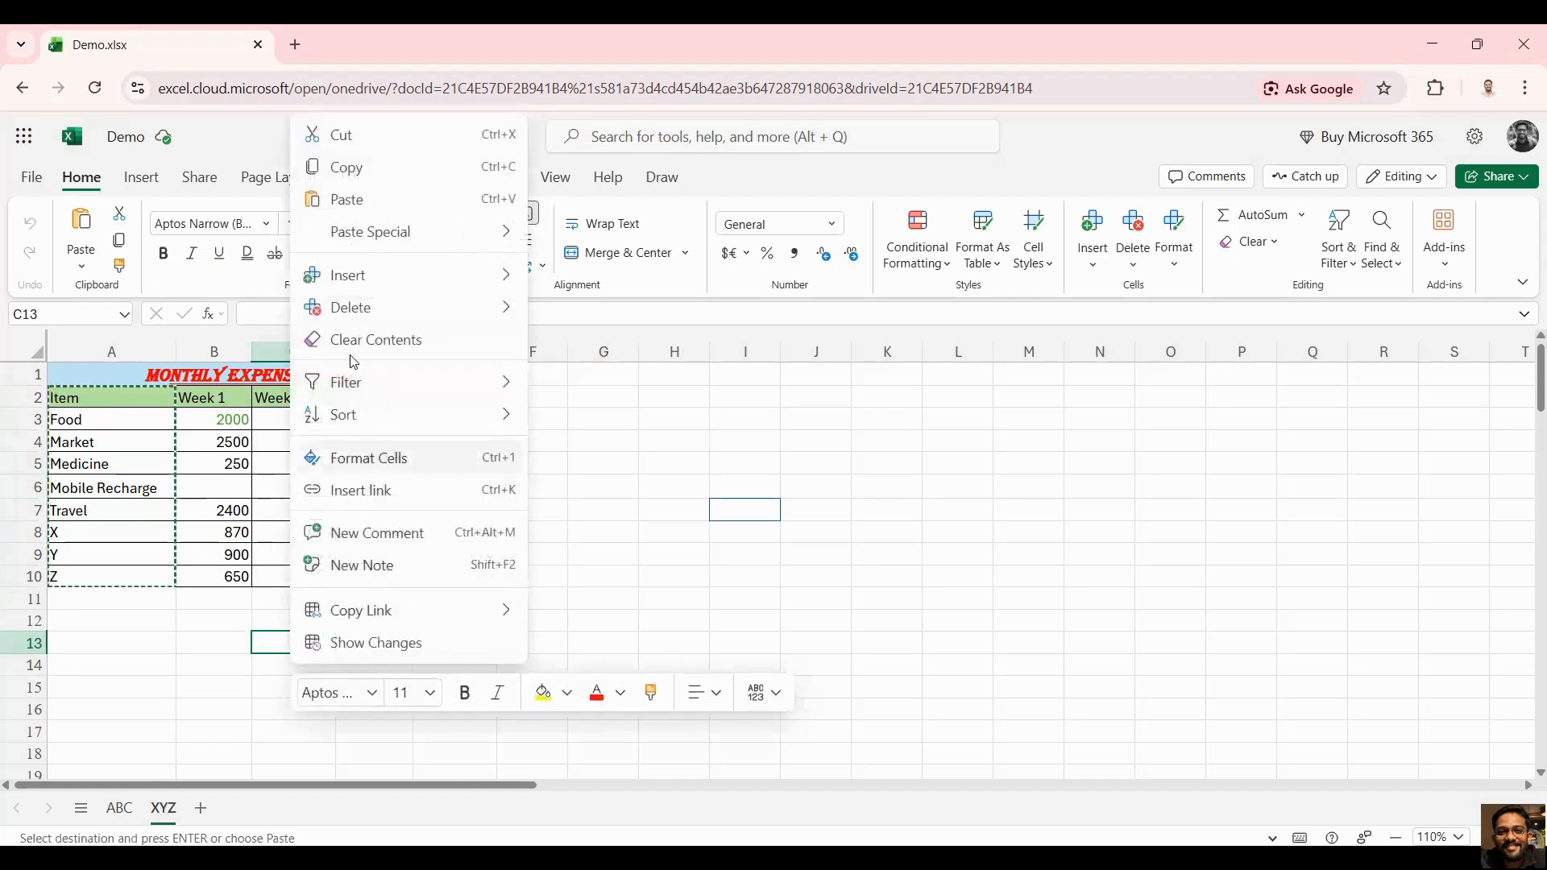
click(350, 199)
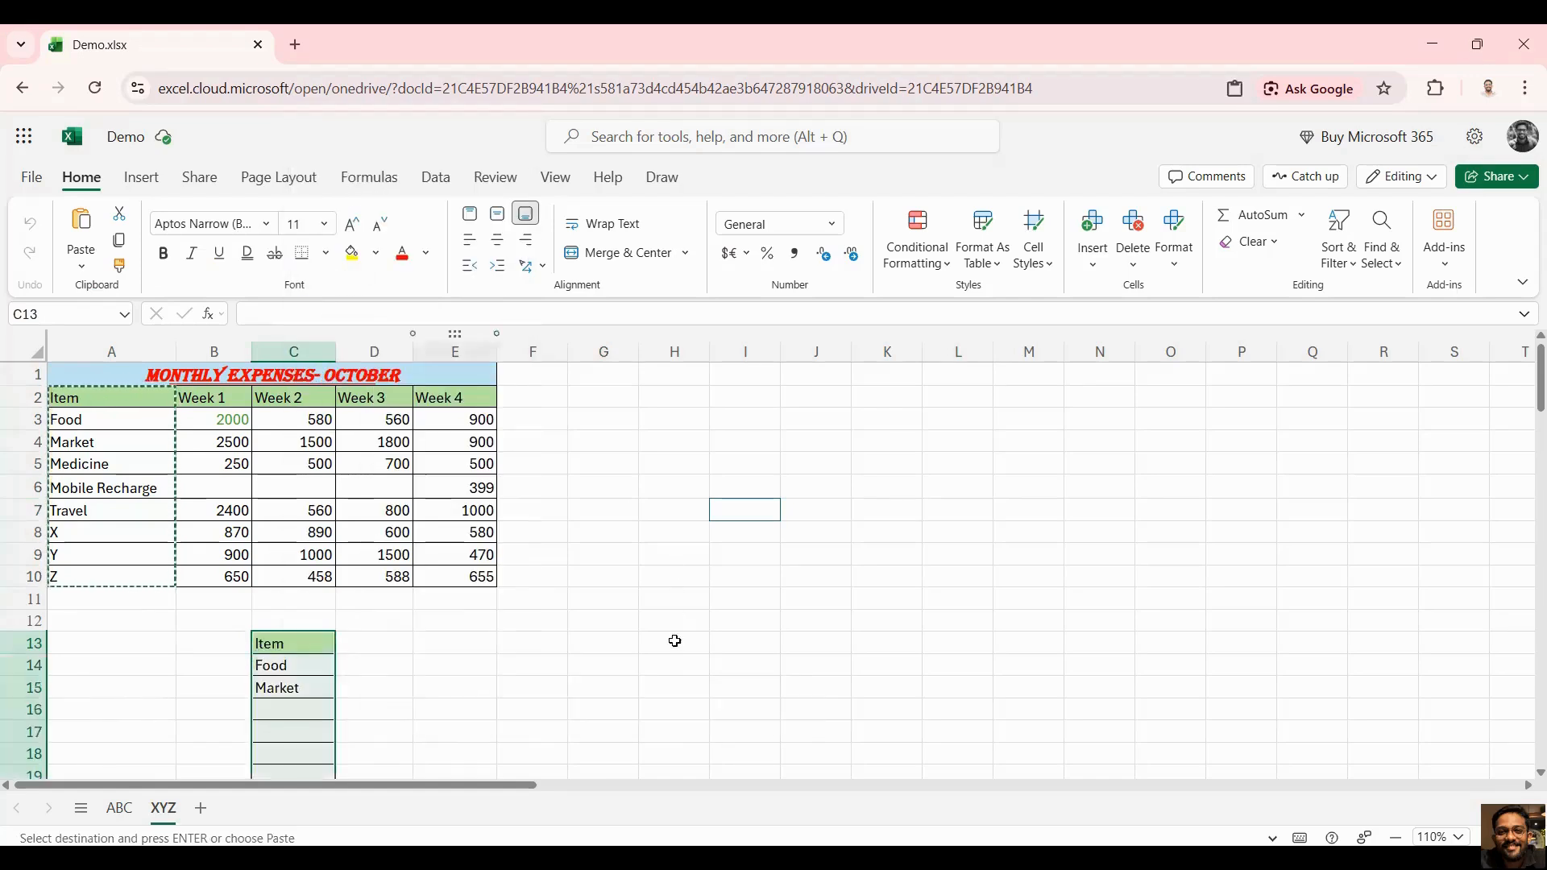
scroll(724, 670, down, 1)
scroll(724, 669, down, 3)
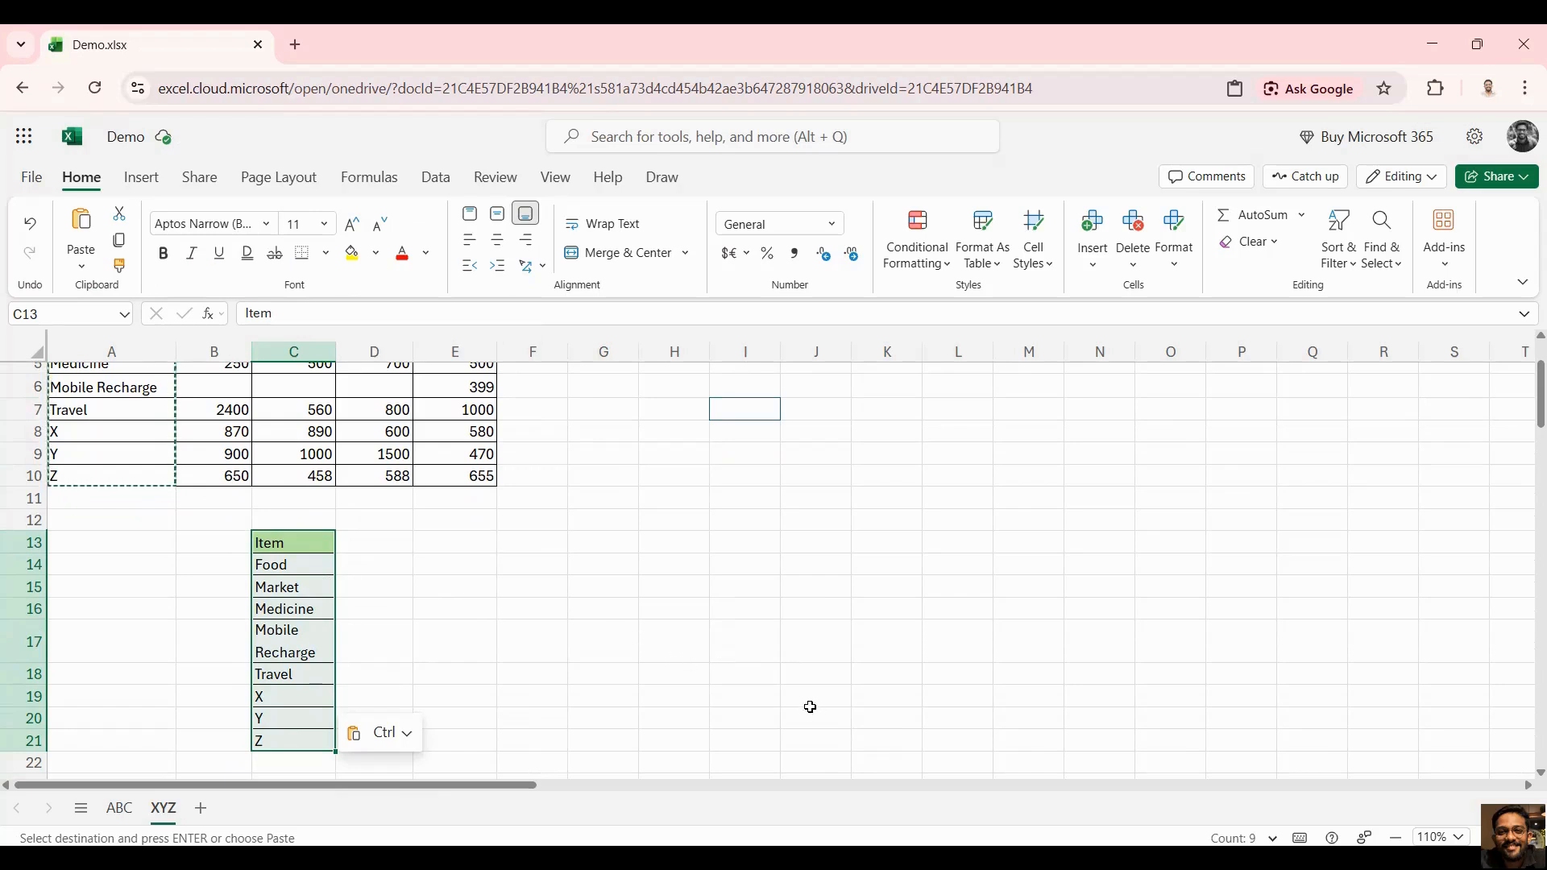
scroll(809, 707, up, 3)
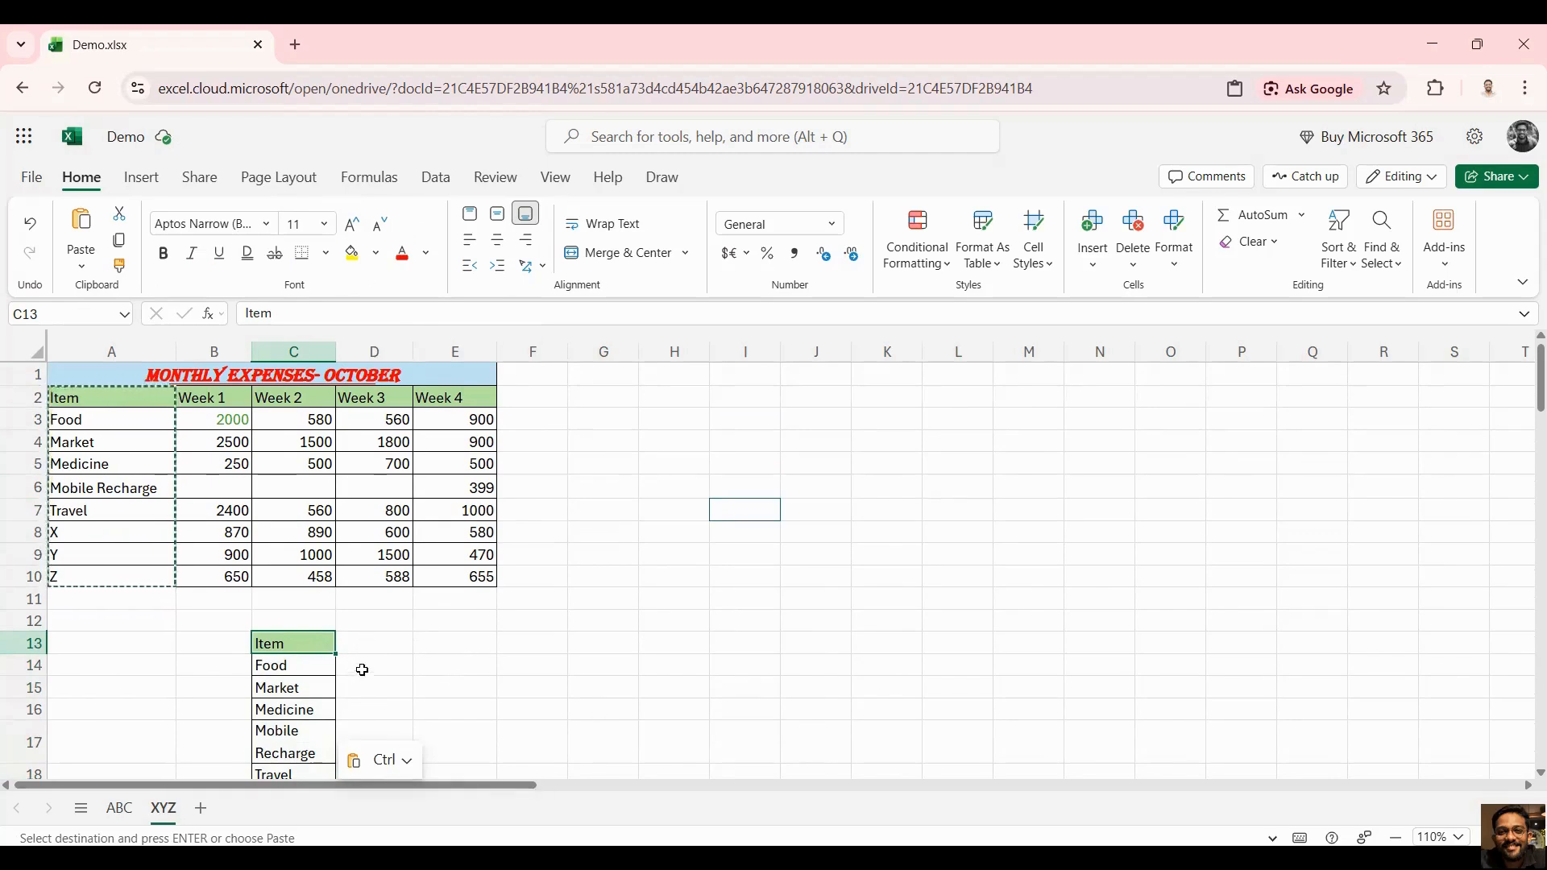
Copy the Item header in C13 into the adjacent cell D13.
click(542, 642)
click(285, 642)
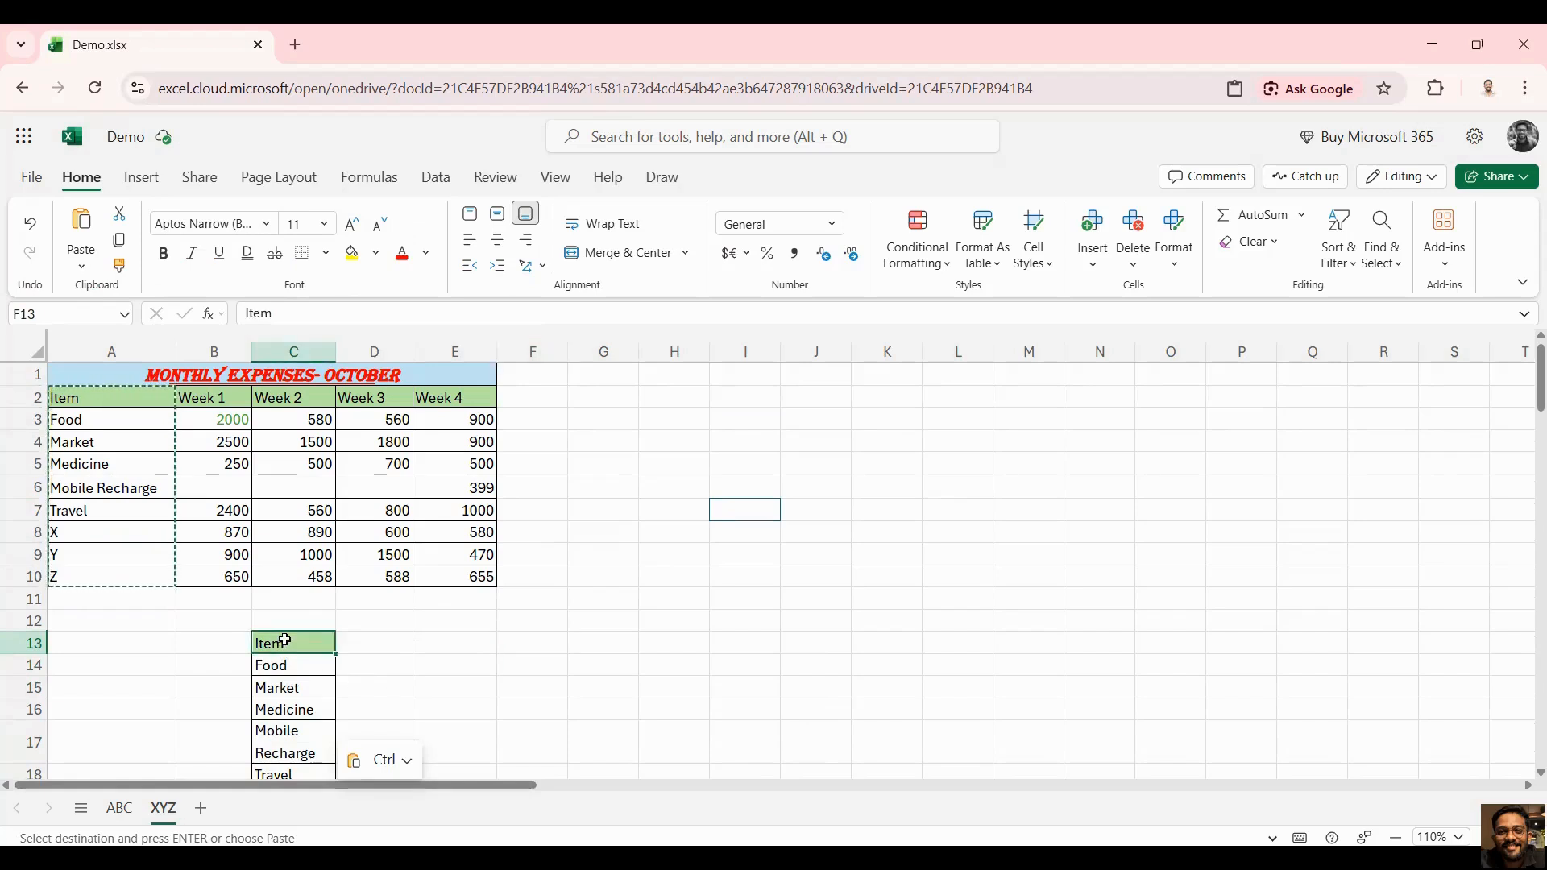
right_click(286, 642)
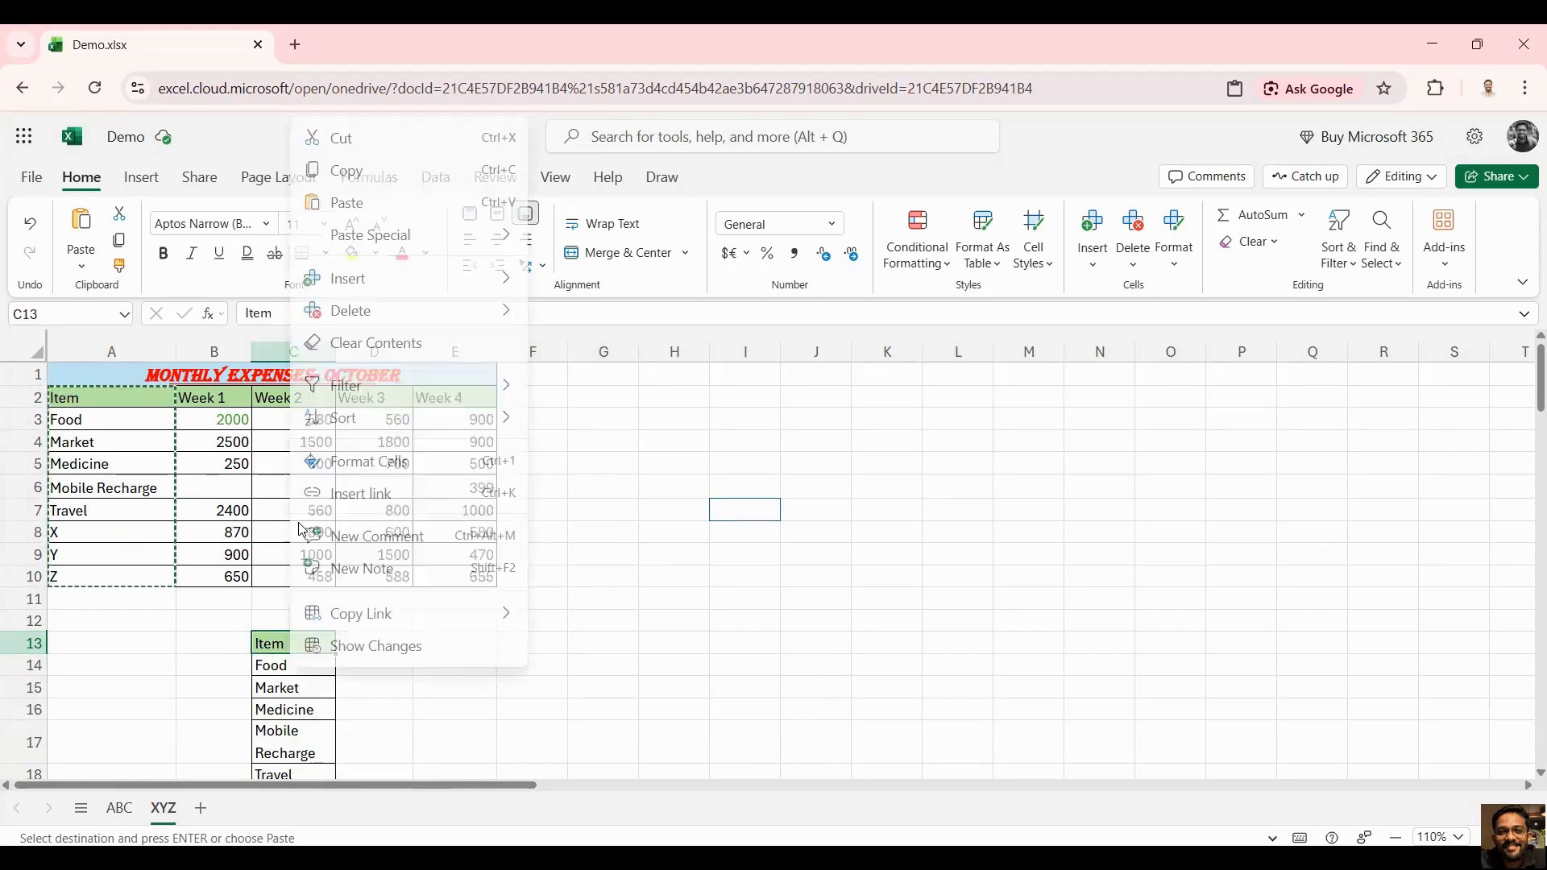
click(346, 167)
click(361, 641)
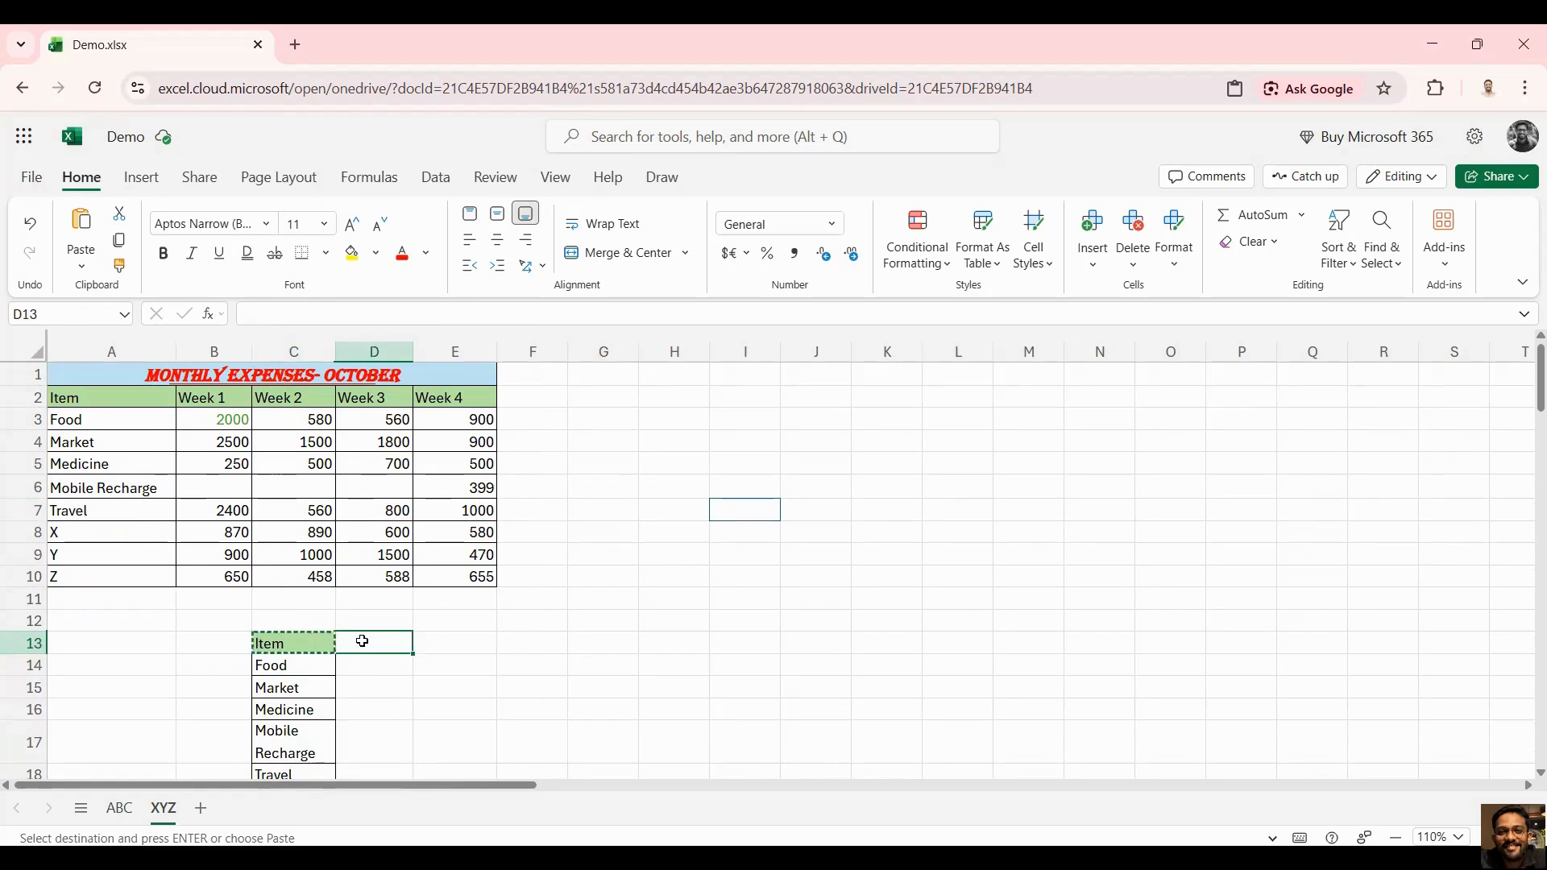
right_click(362, 640)
click(407, 198)
click(593, 620)
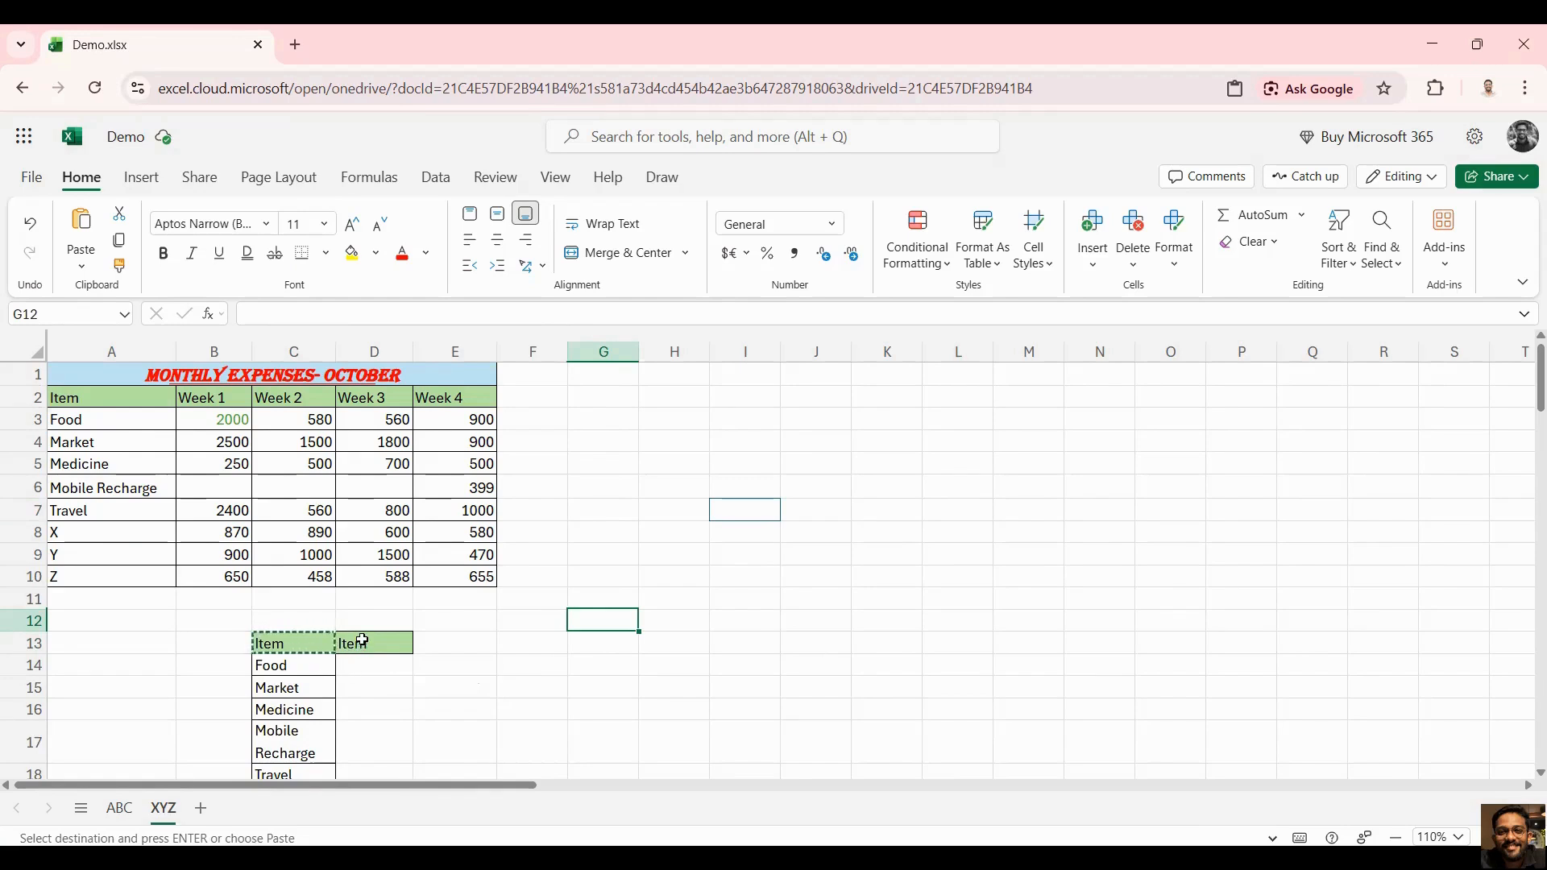
Replace the header text in D13 with "Total".
double_click(363, 641)
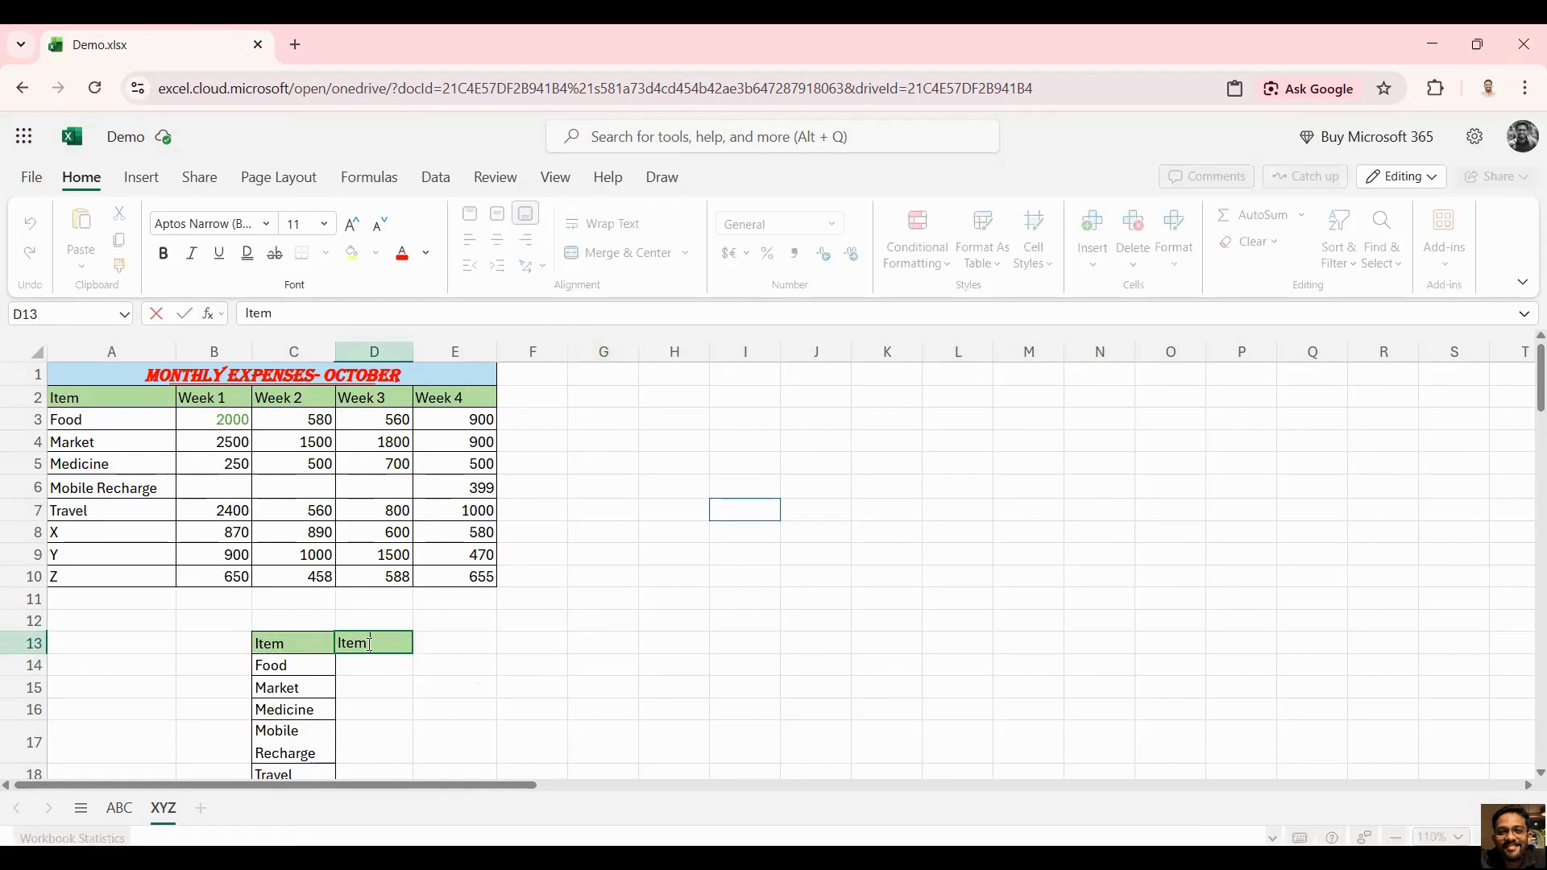
drag(337, 642, 404, 647)
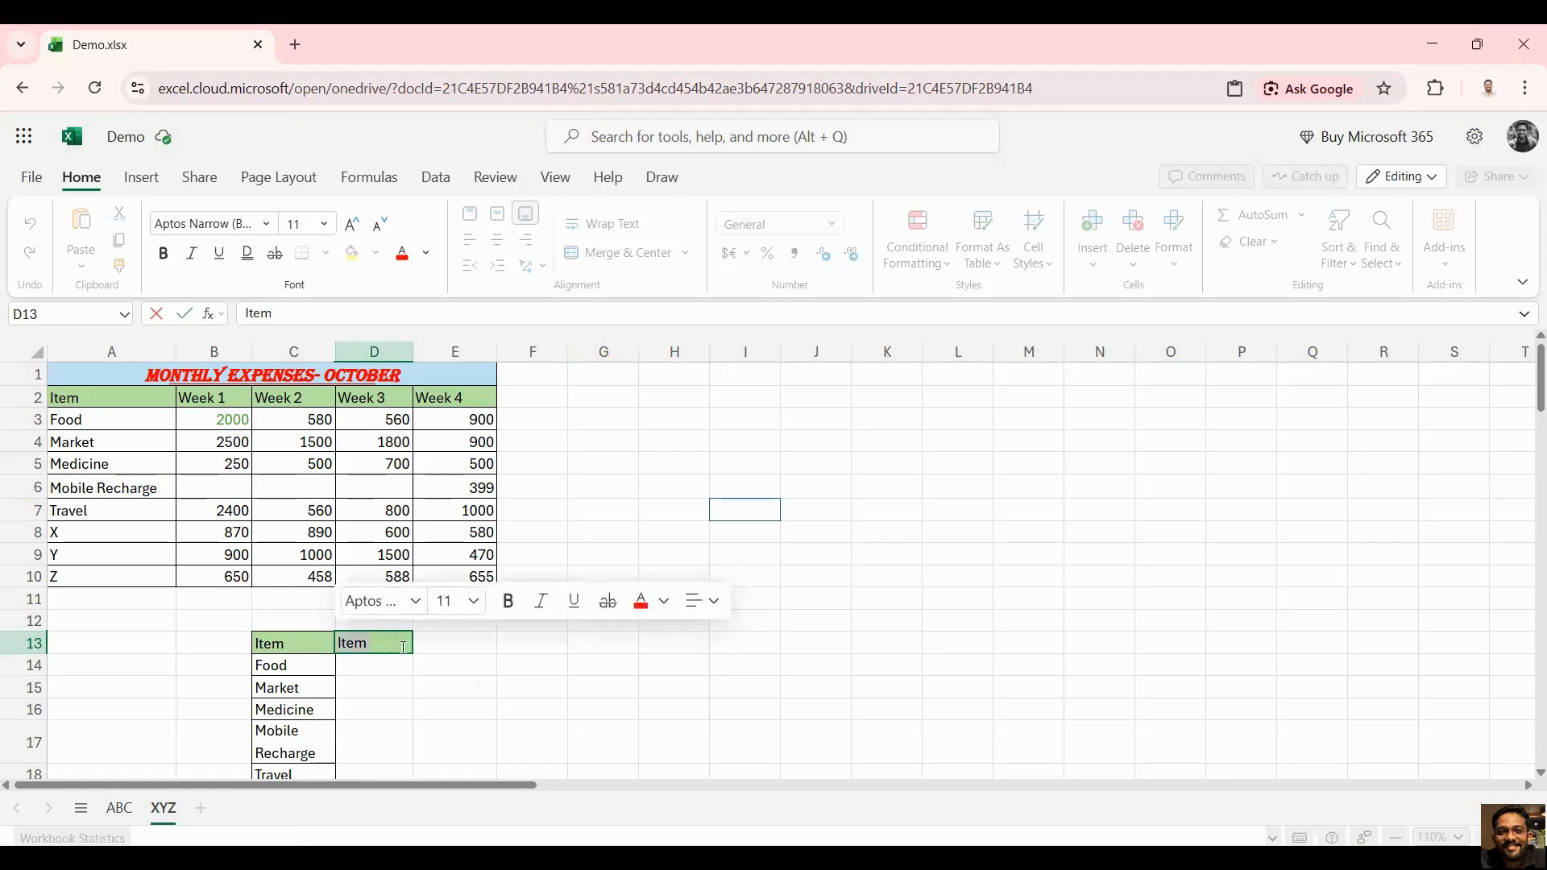
text(Tota)
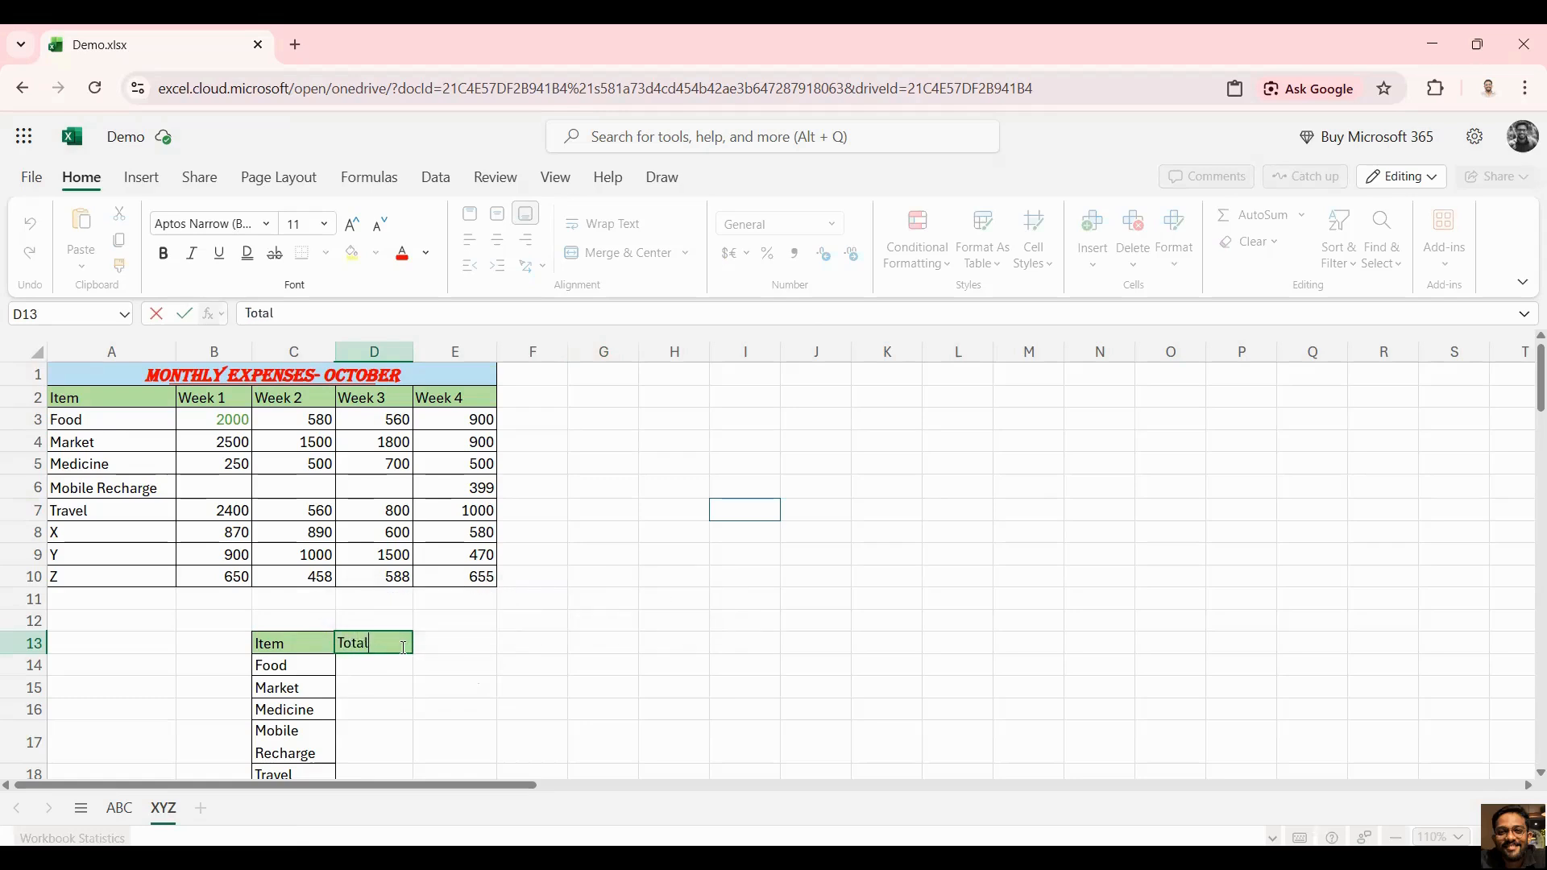
text(l)
click(548, 646)
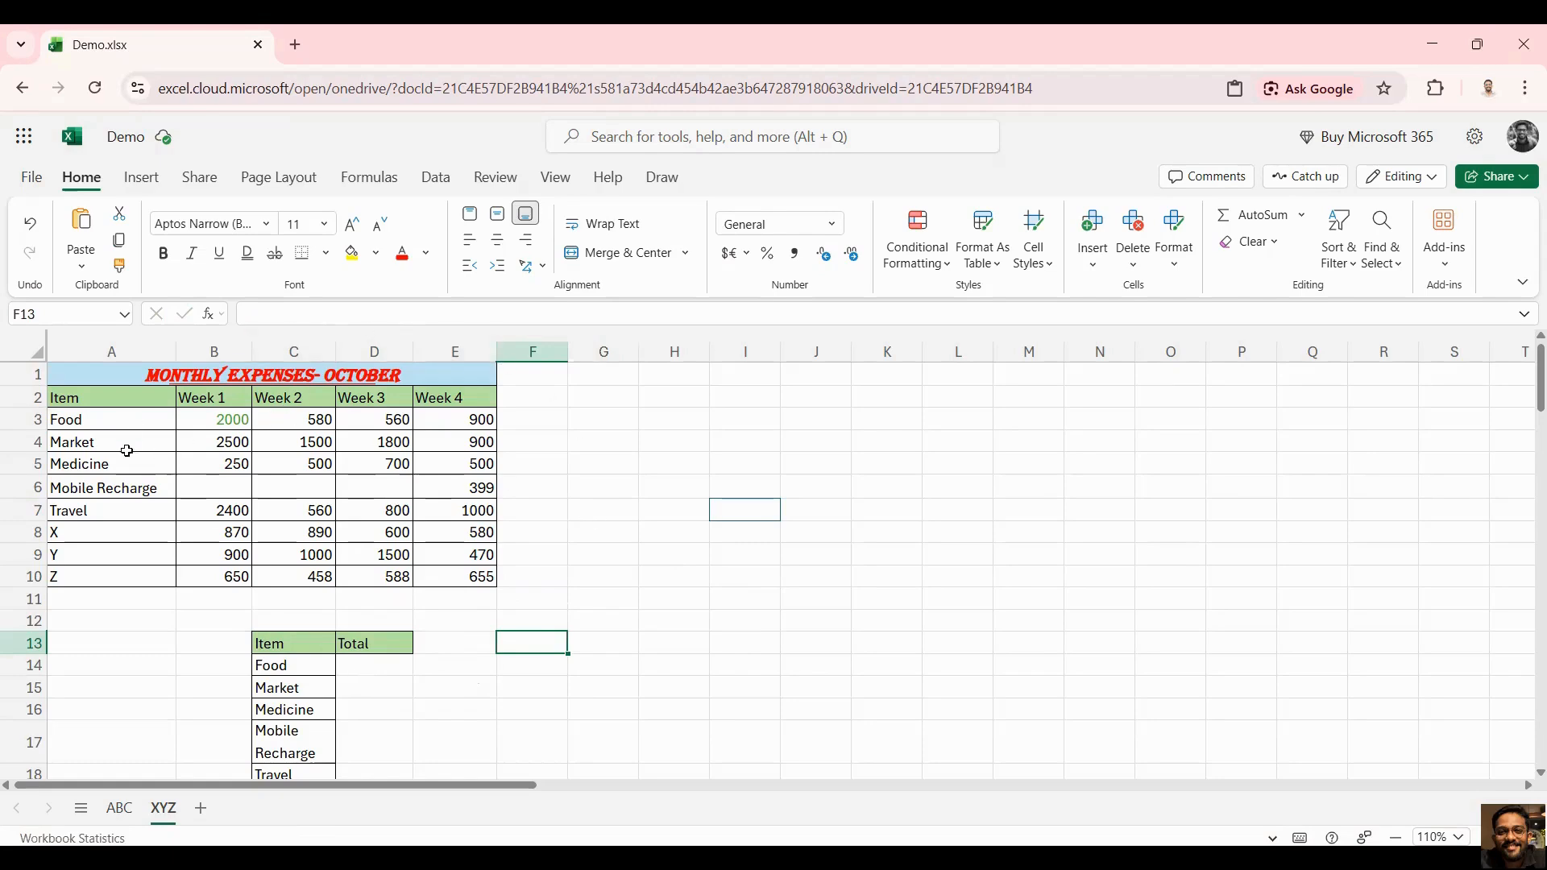
Enter the formula =sum(B3:E3) in D14 to total the four weeks of Food expenses.
double_click(349, 666)
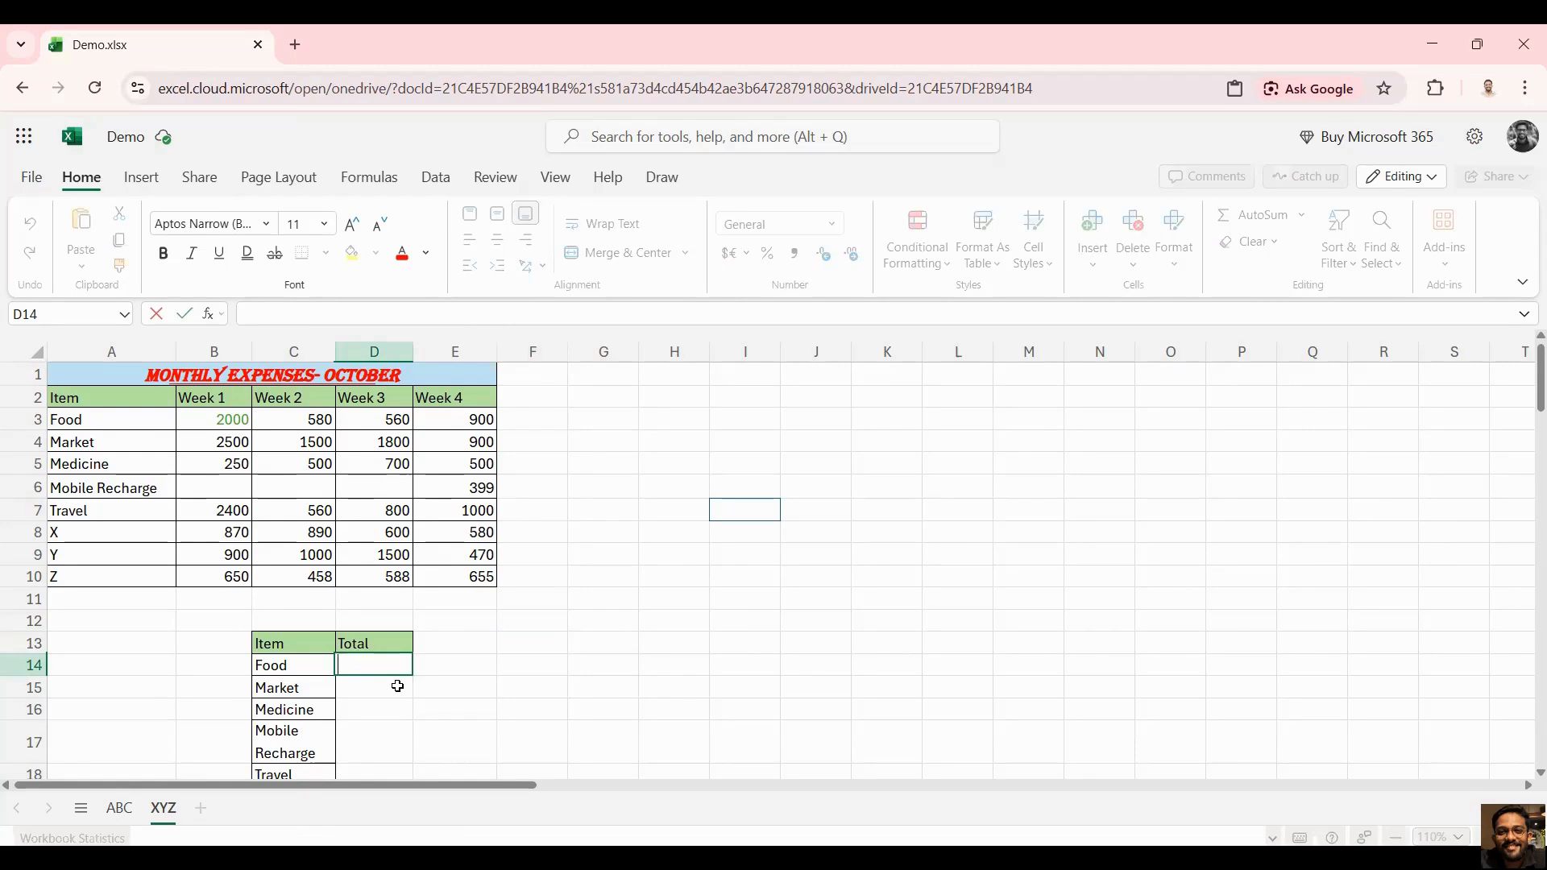
text(=)
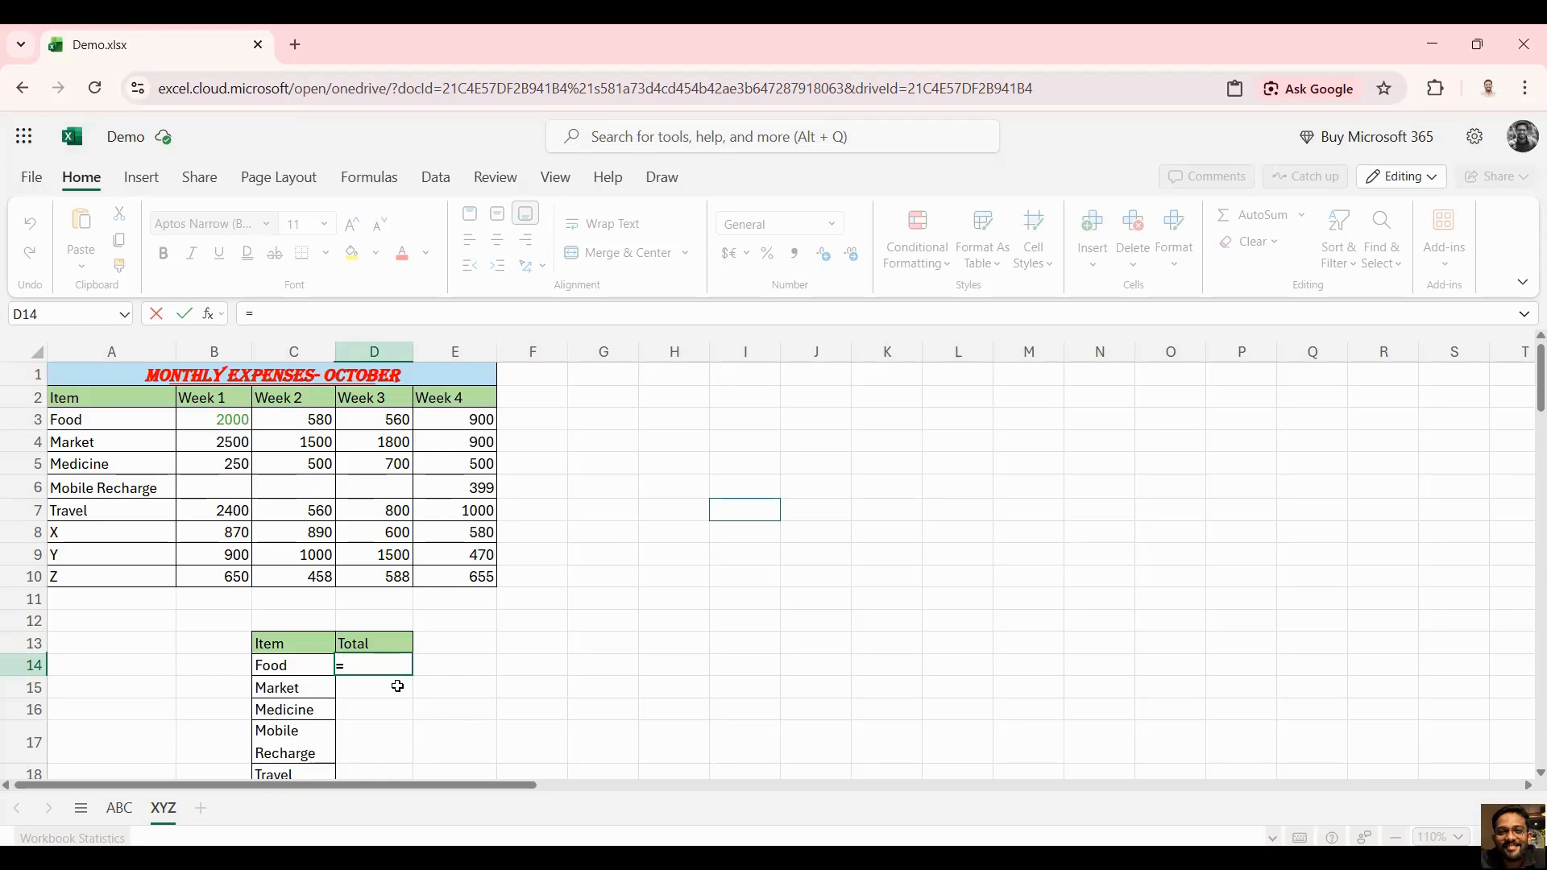
text(sum)
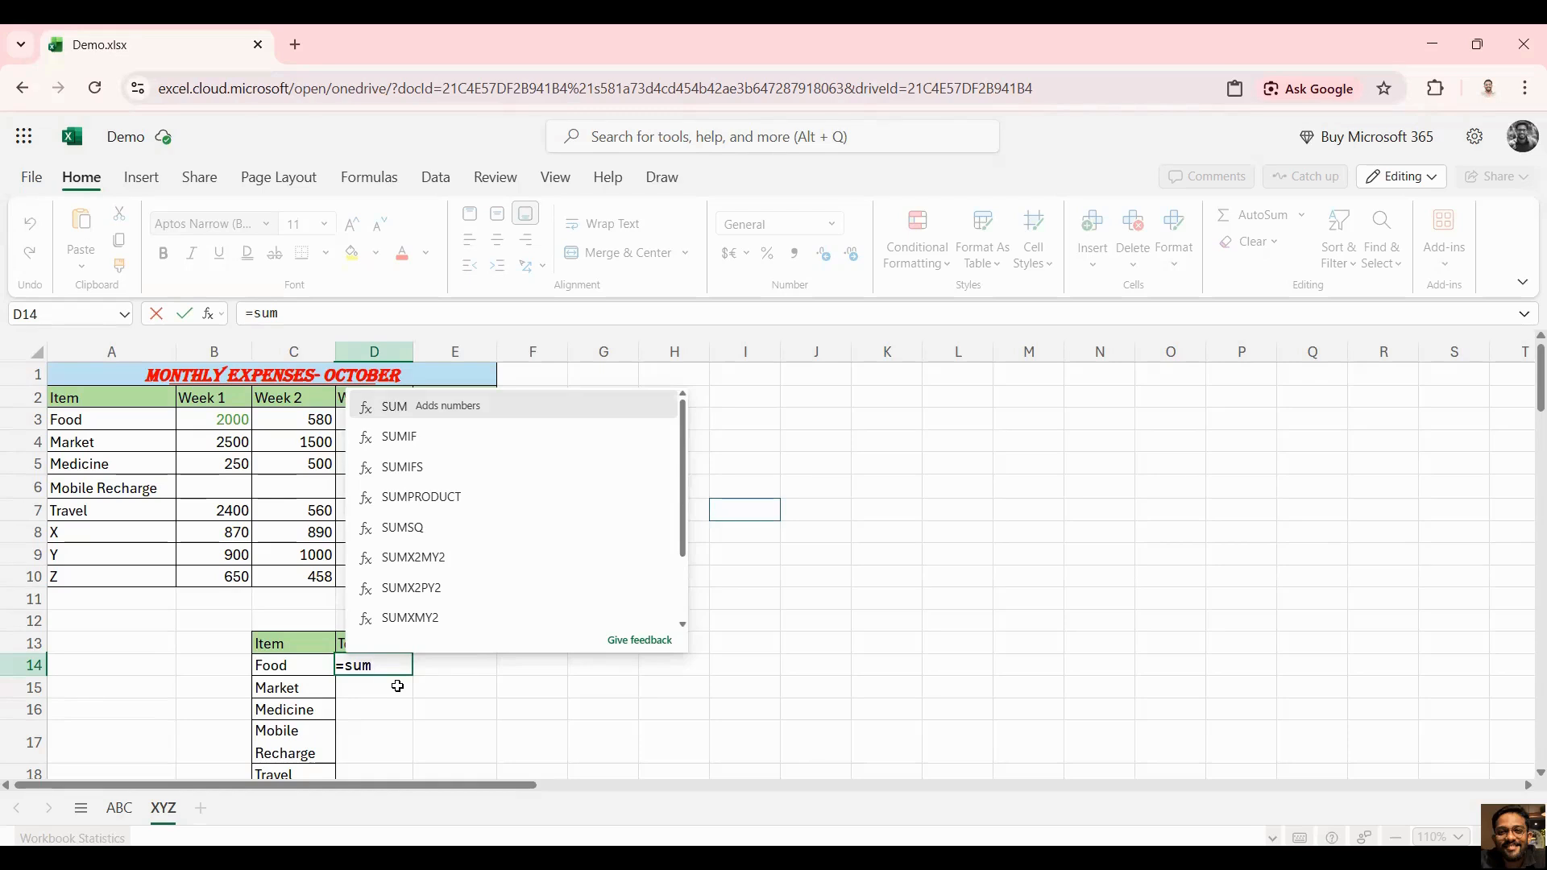
text(()
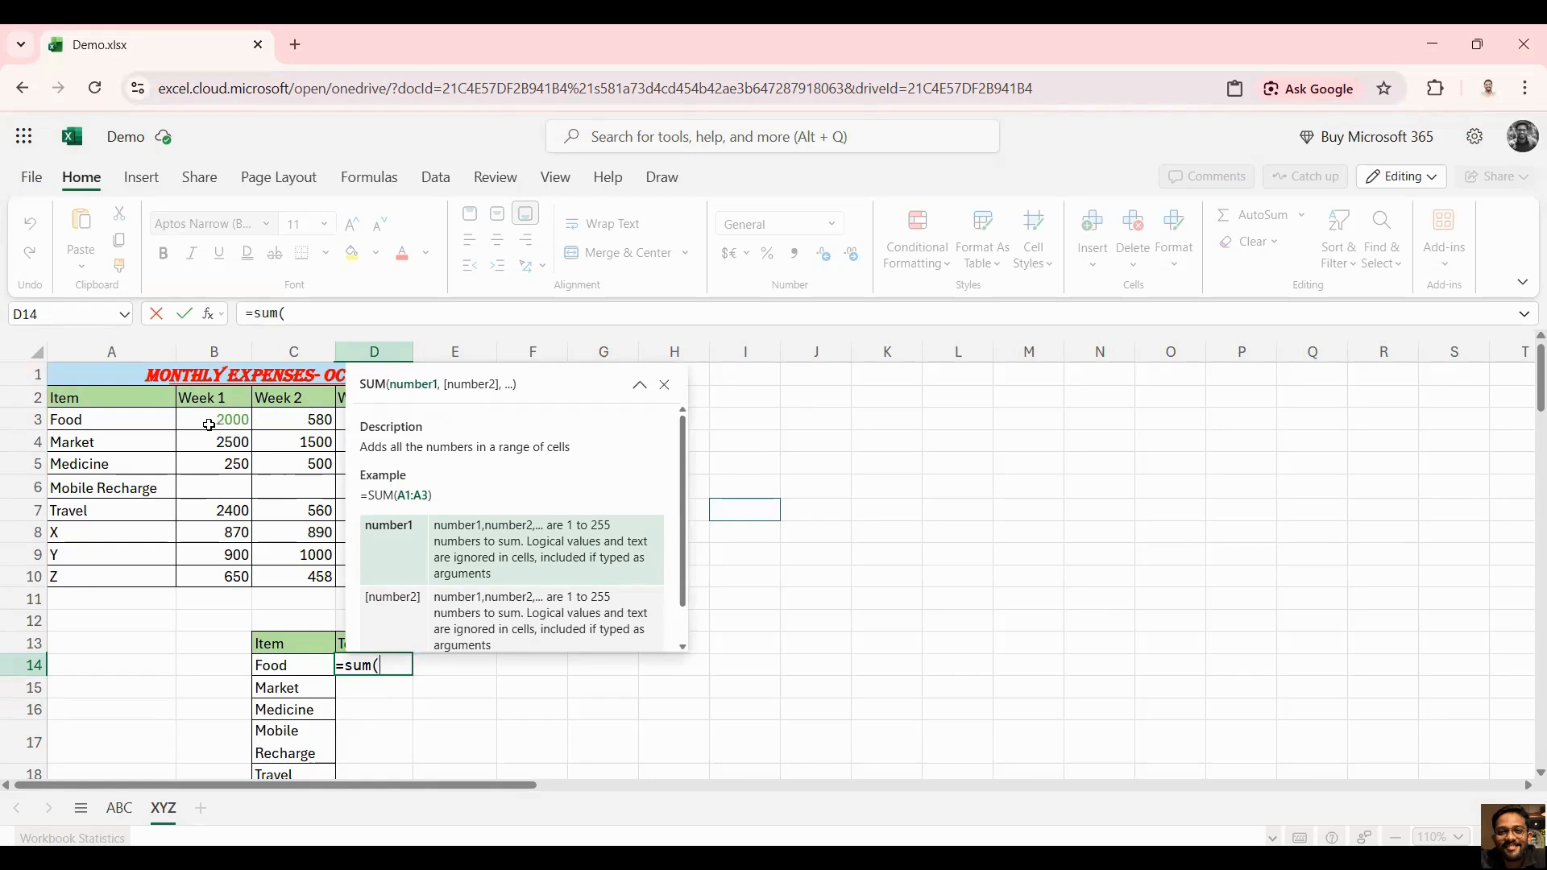
drag(204, 421, 452, 425)
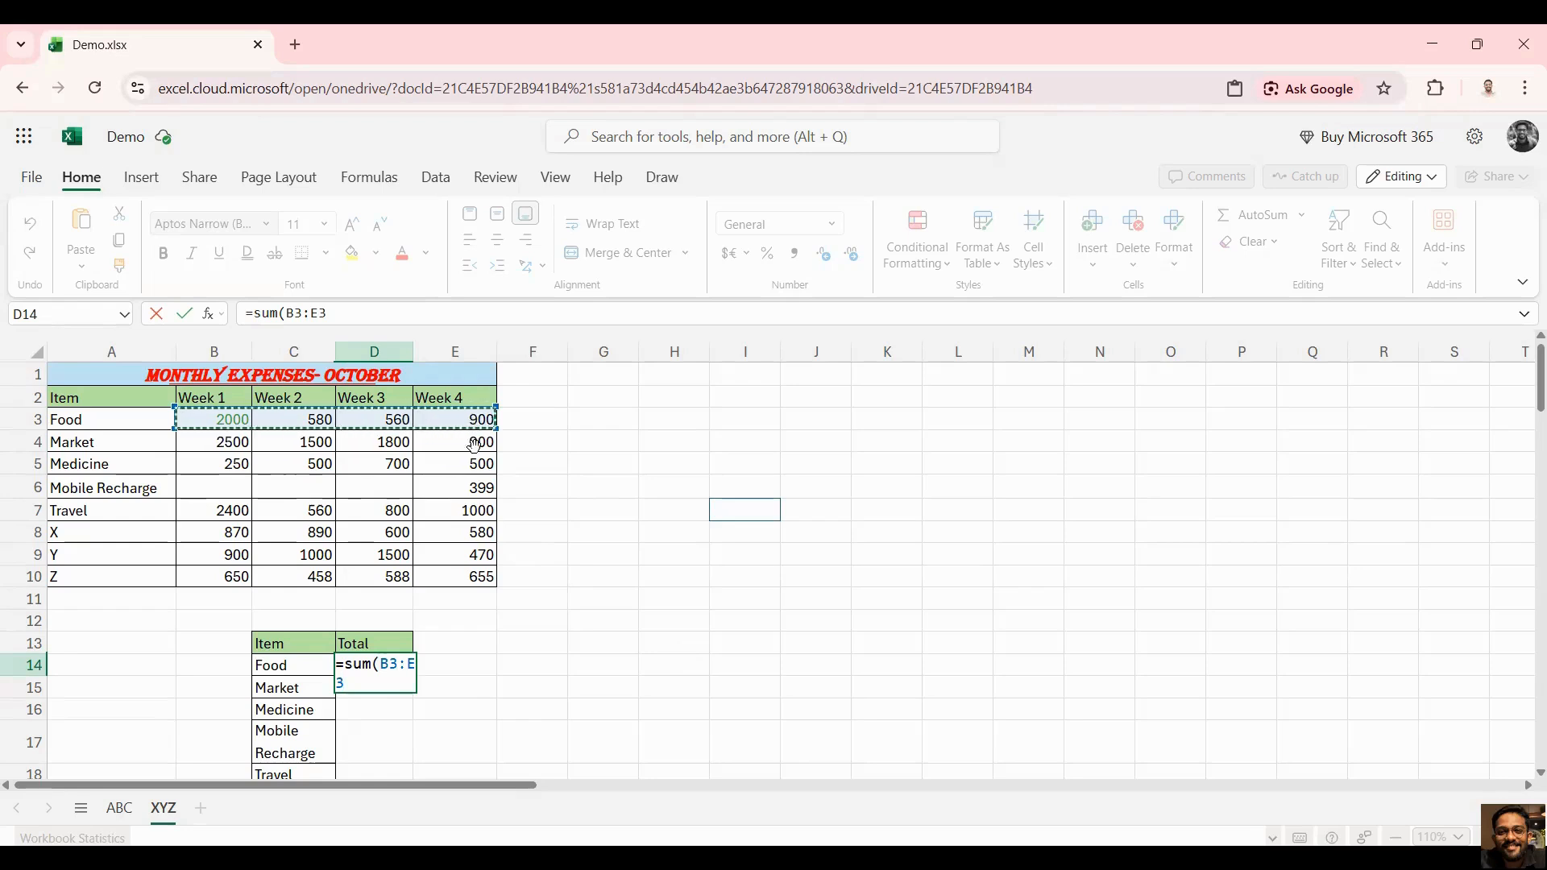
double_click(394, 672)
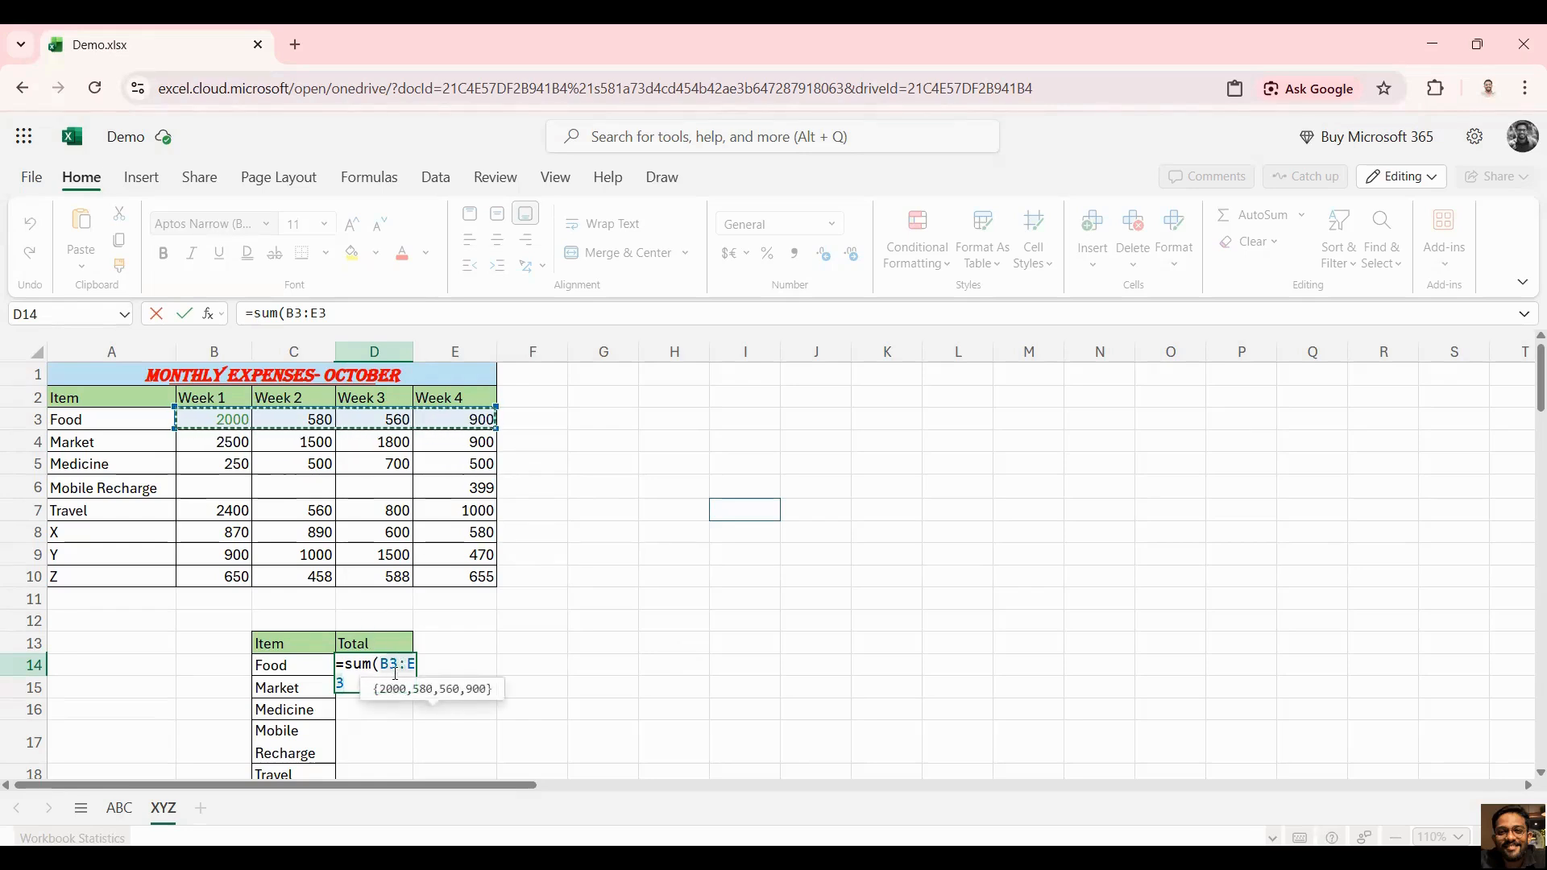
key(Right)
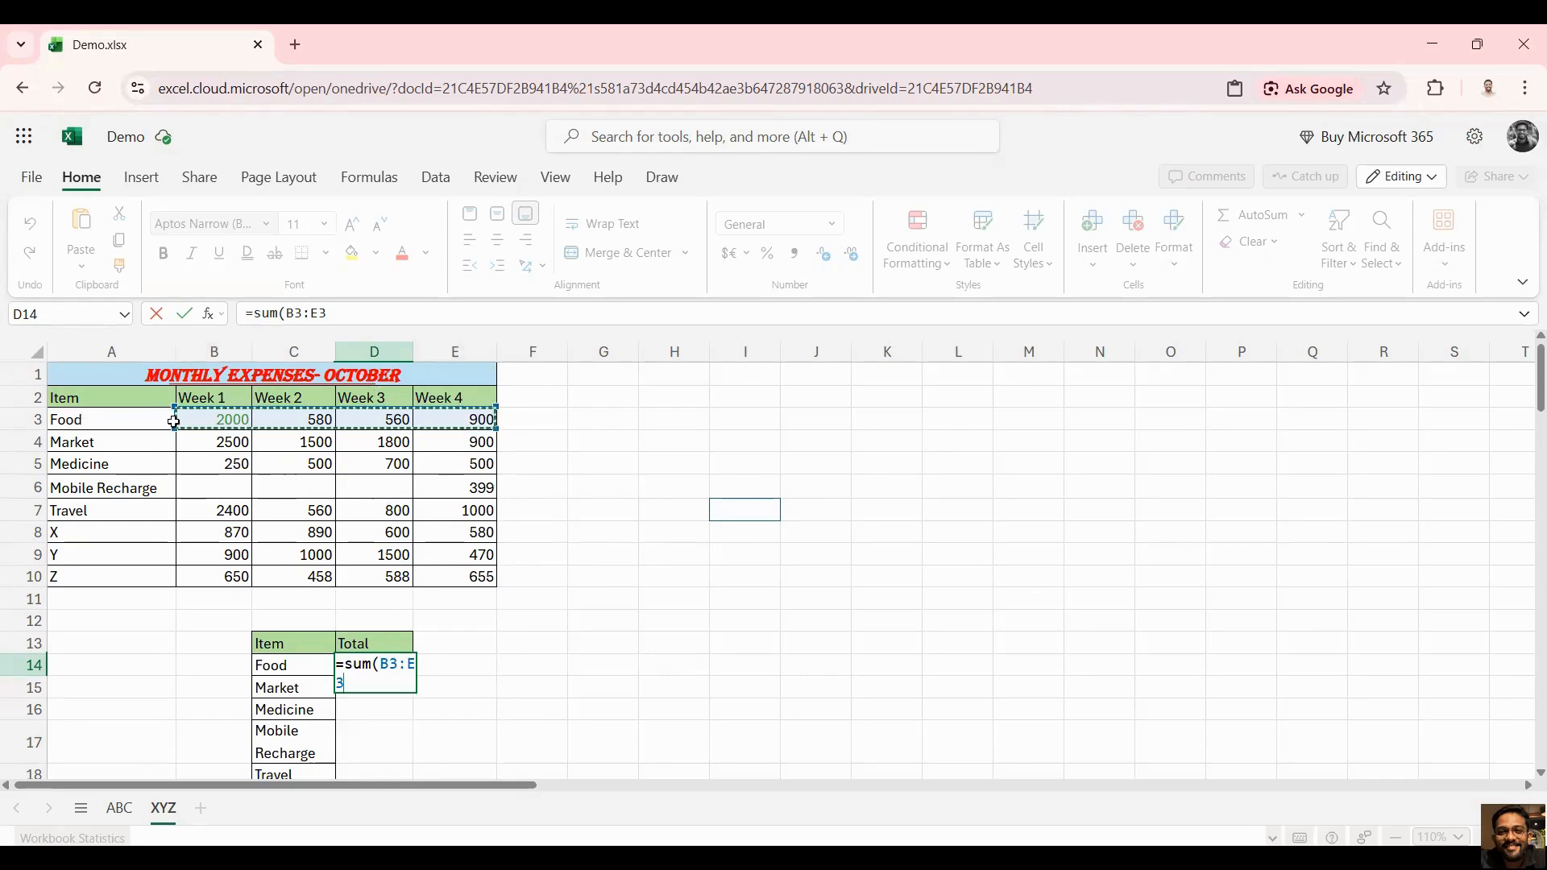
double_click(396, 664)
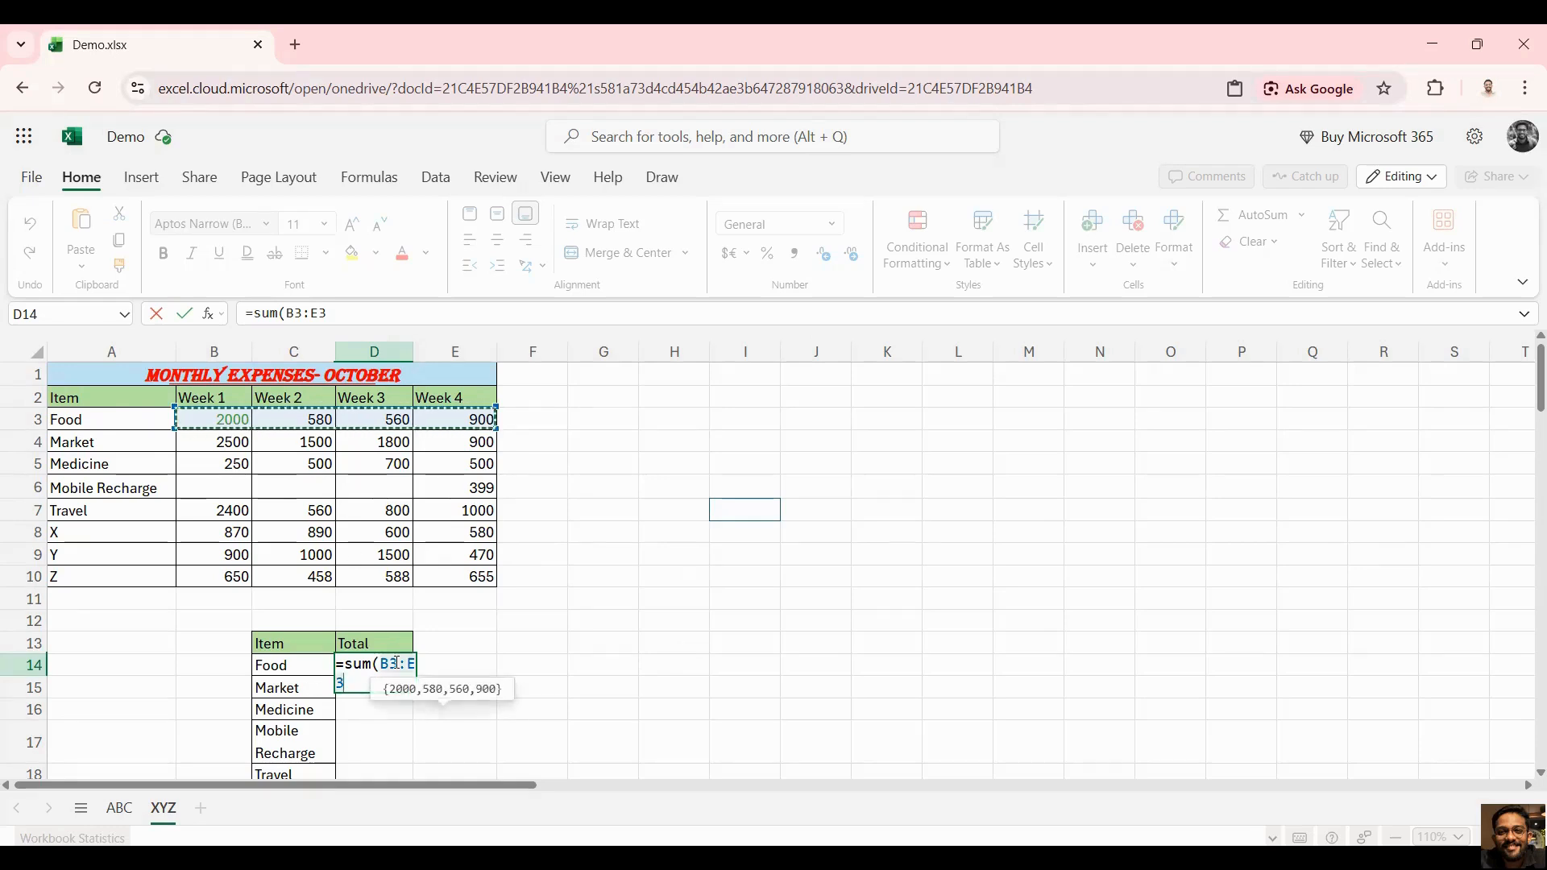
click(367, 673)
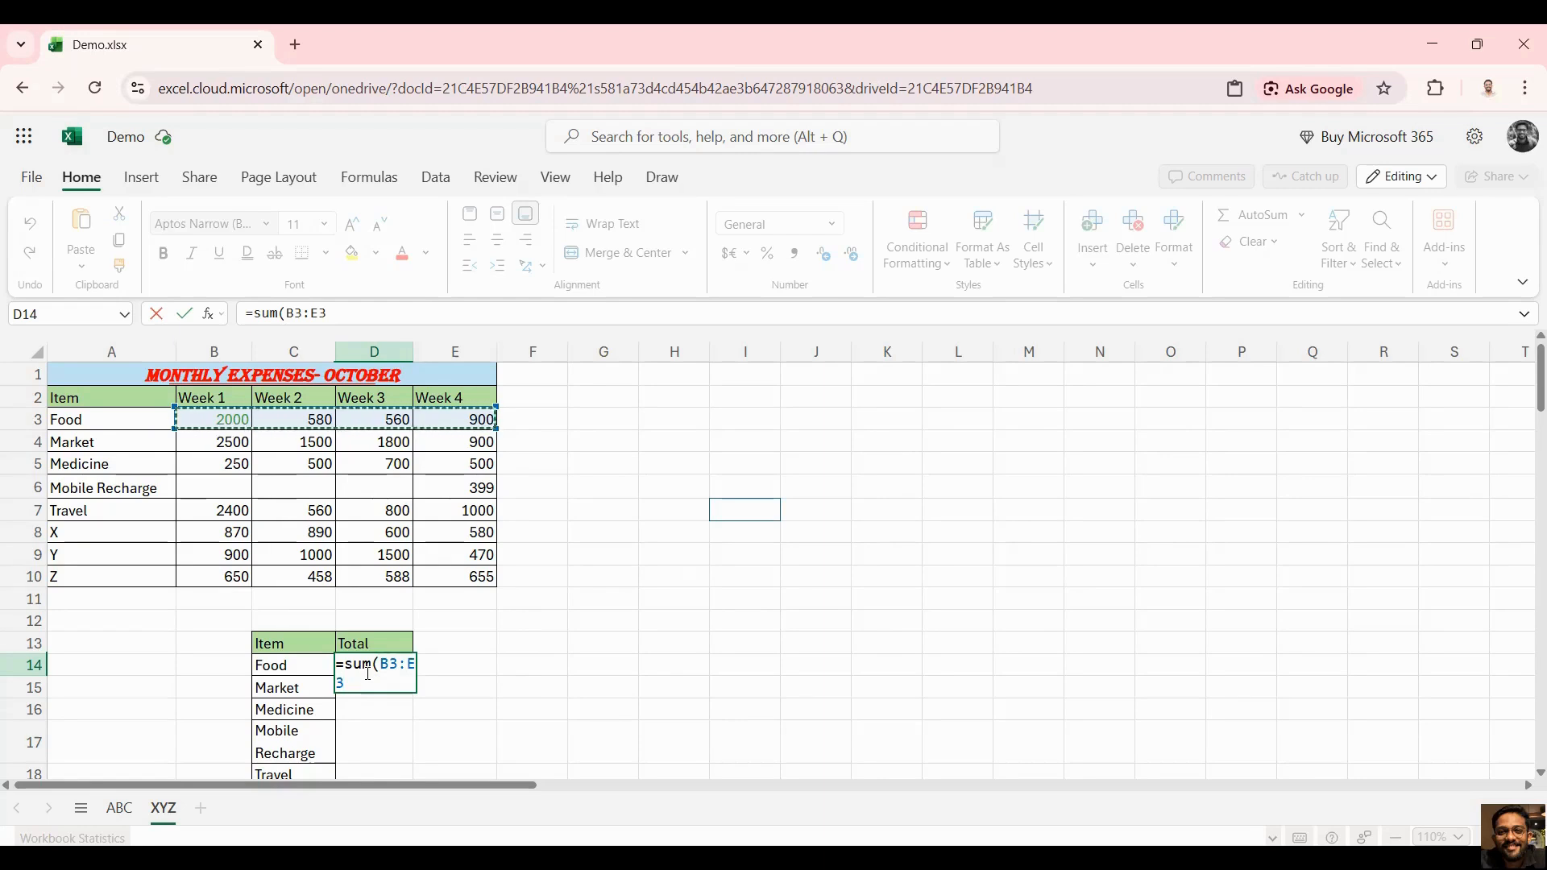
text())
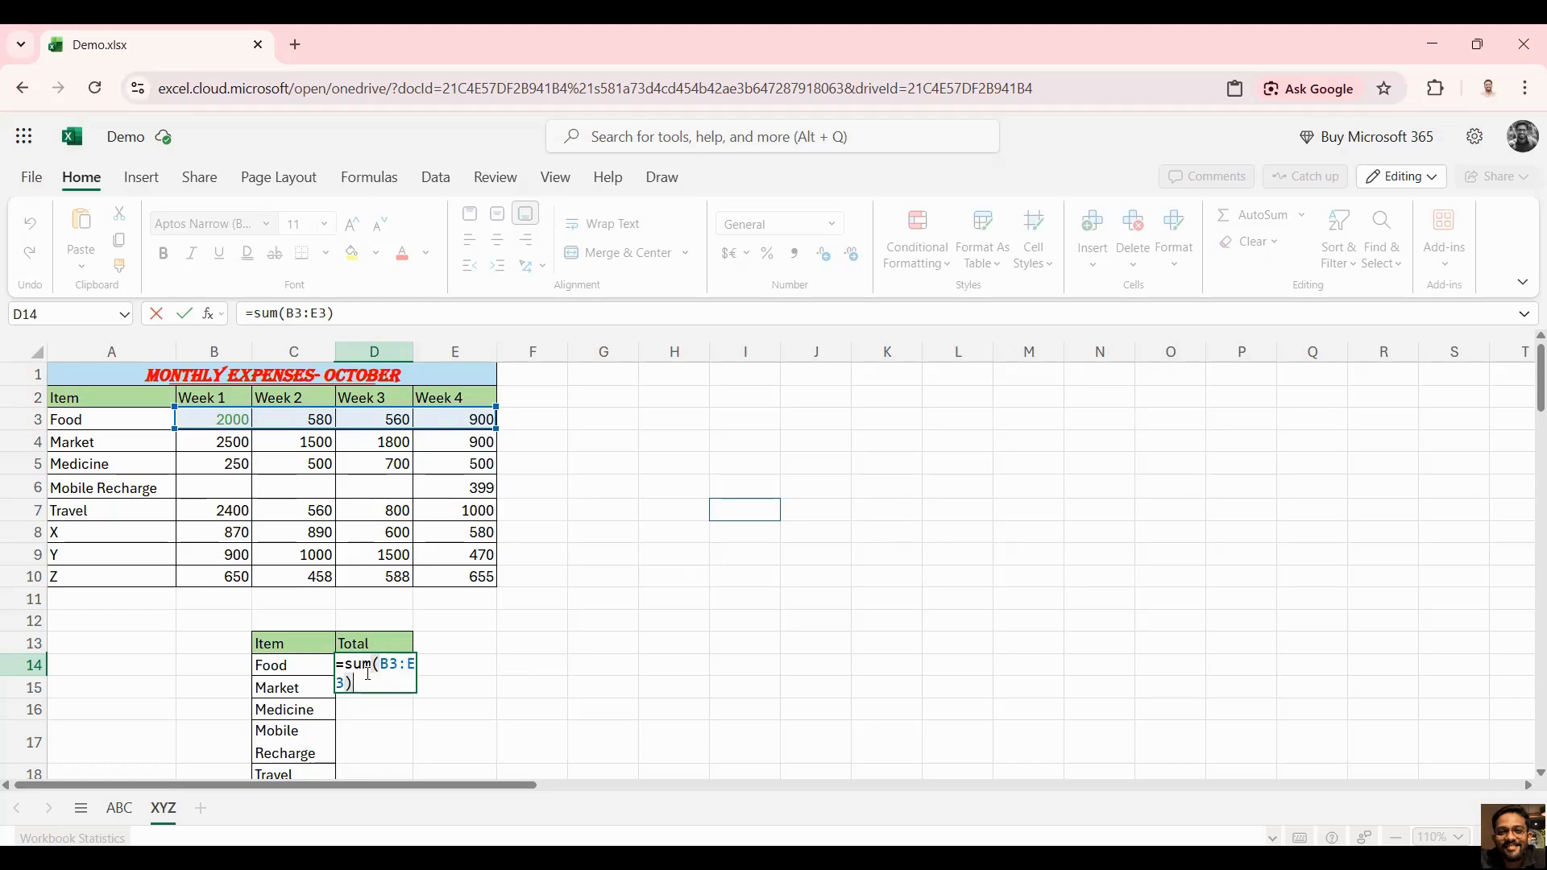
key(Return)
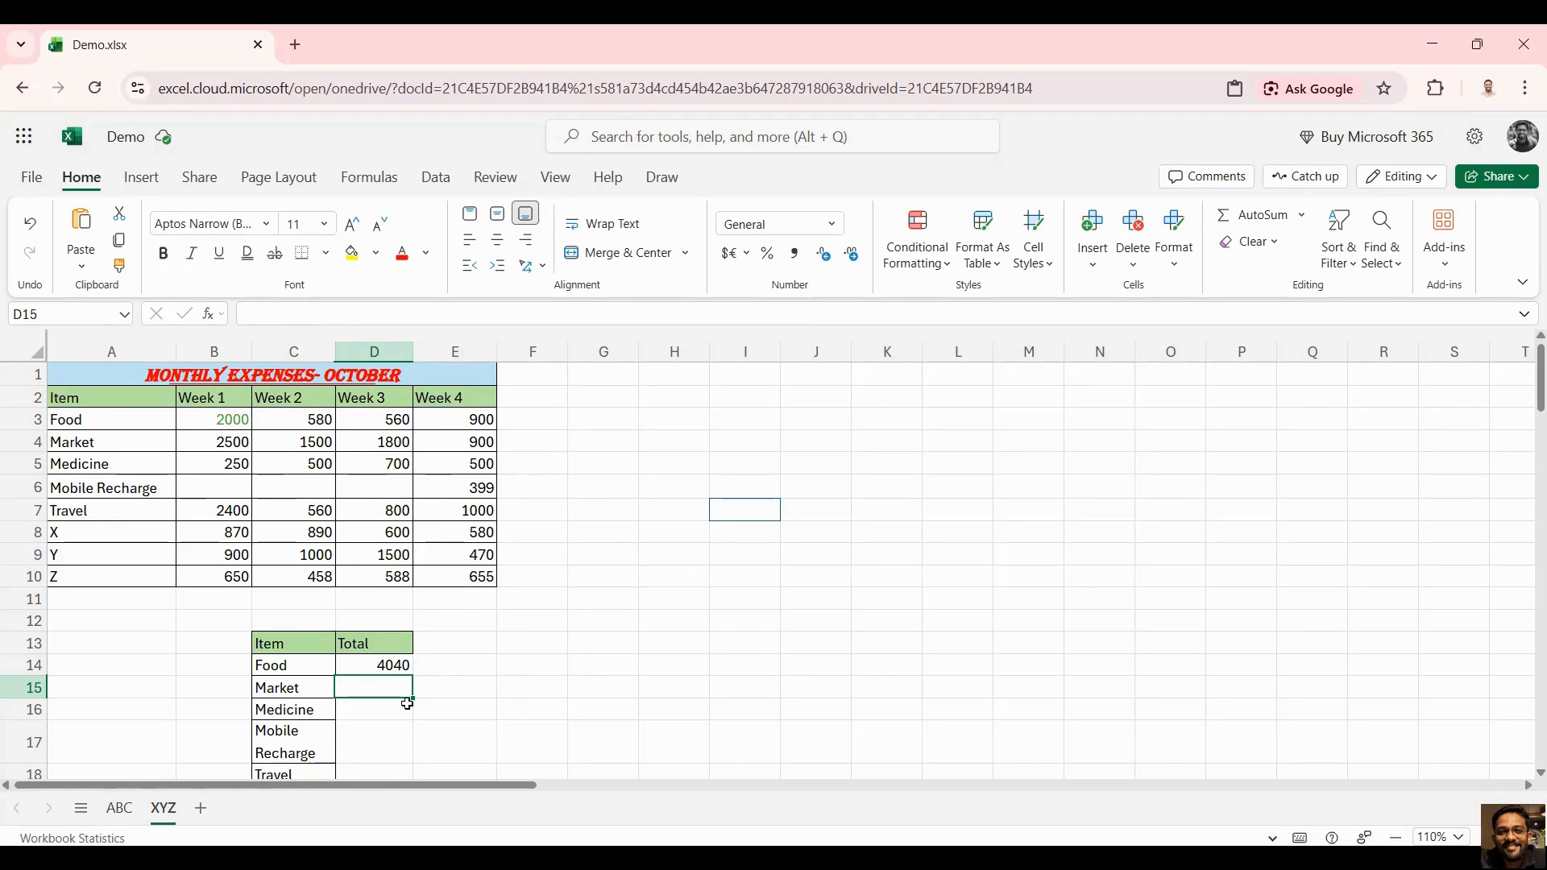
text(=su)
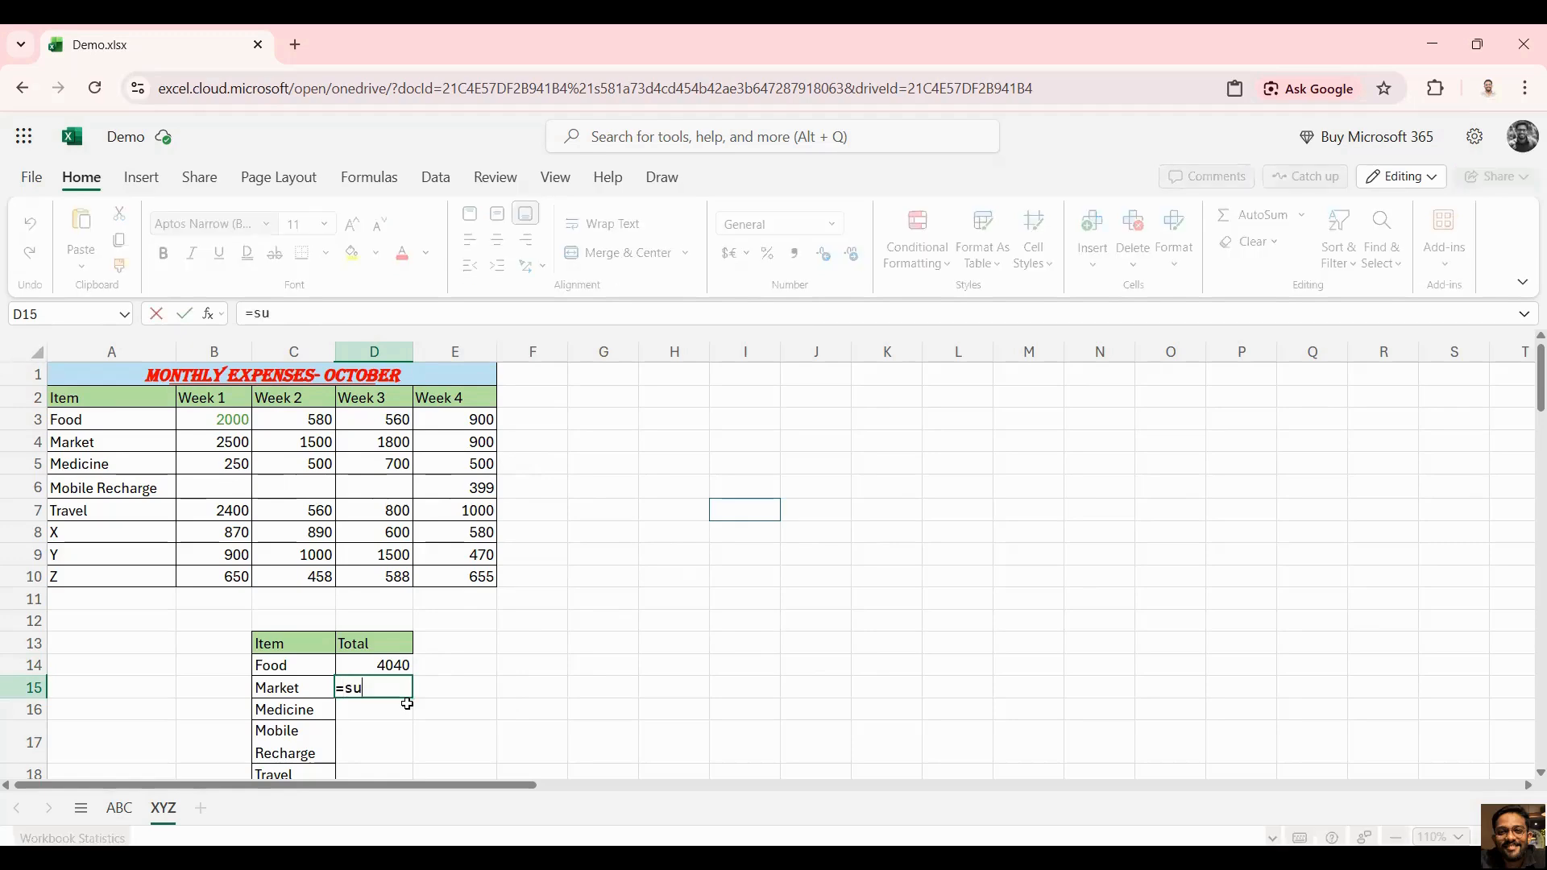
text(m()
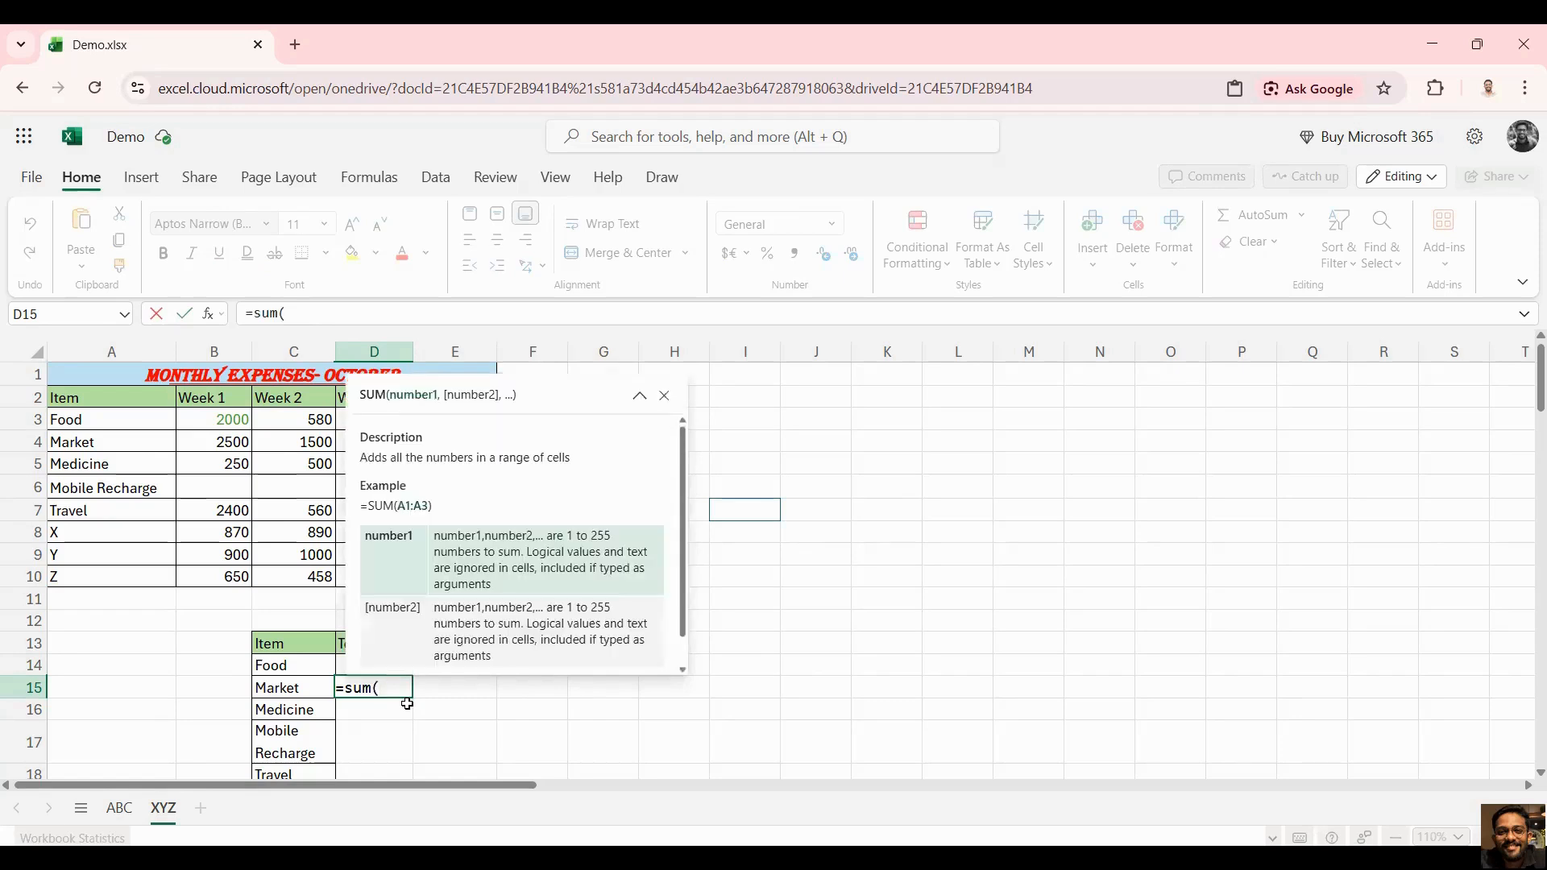
key(BackSpace)
key(BackSpace)
key(Escape)
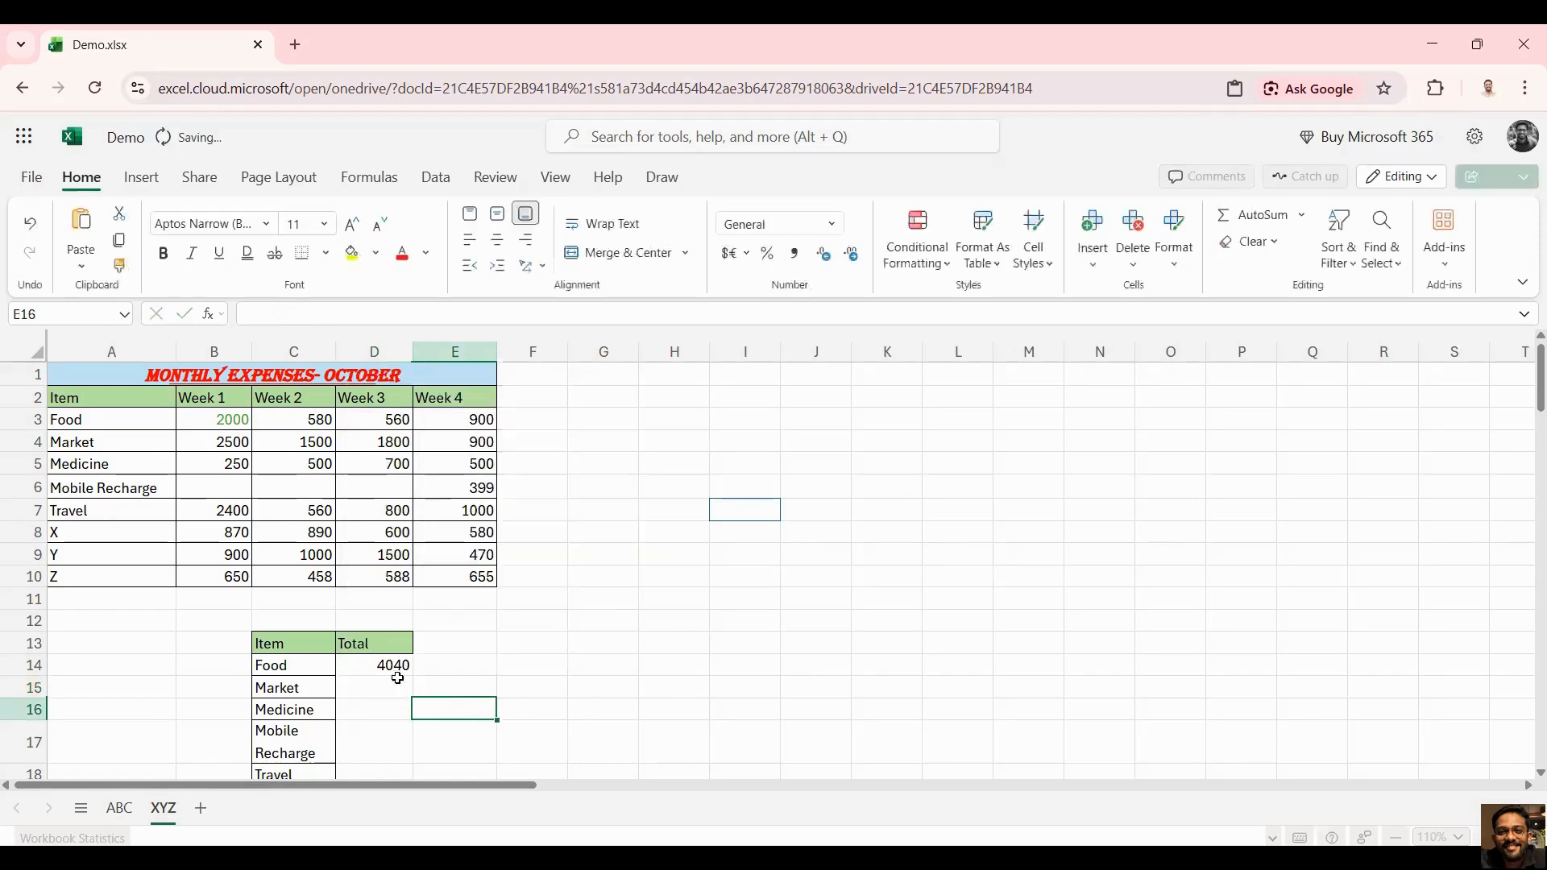
Fill the SUM formula in D14 down through D21 to total every remaining item.
click(382, 665)
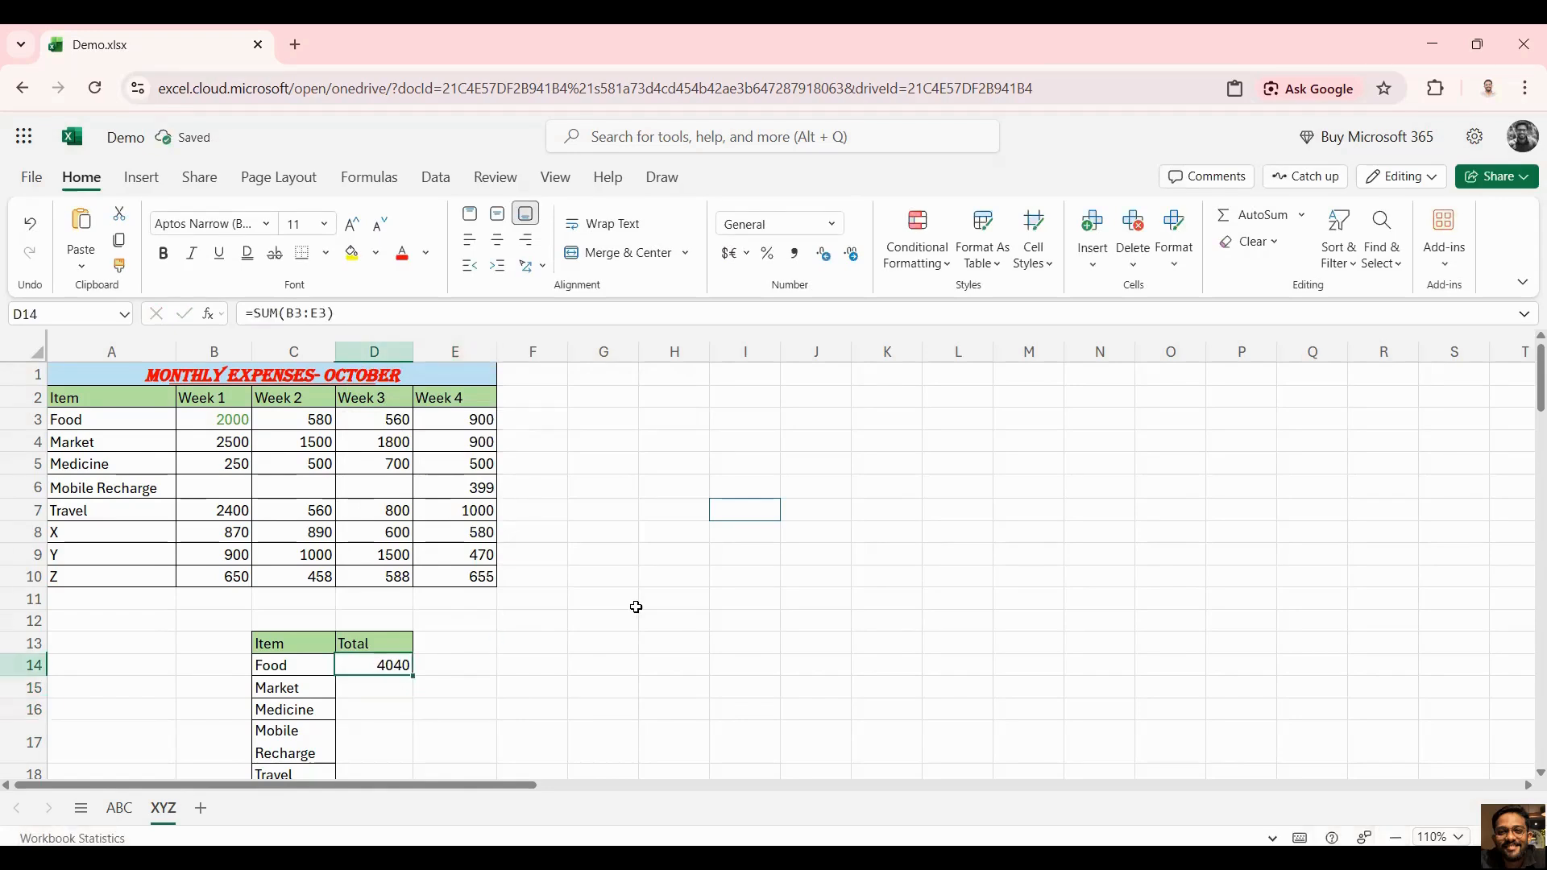
scroll(638, 607, down, 2)
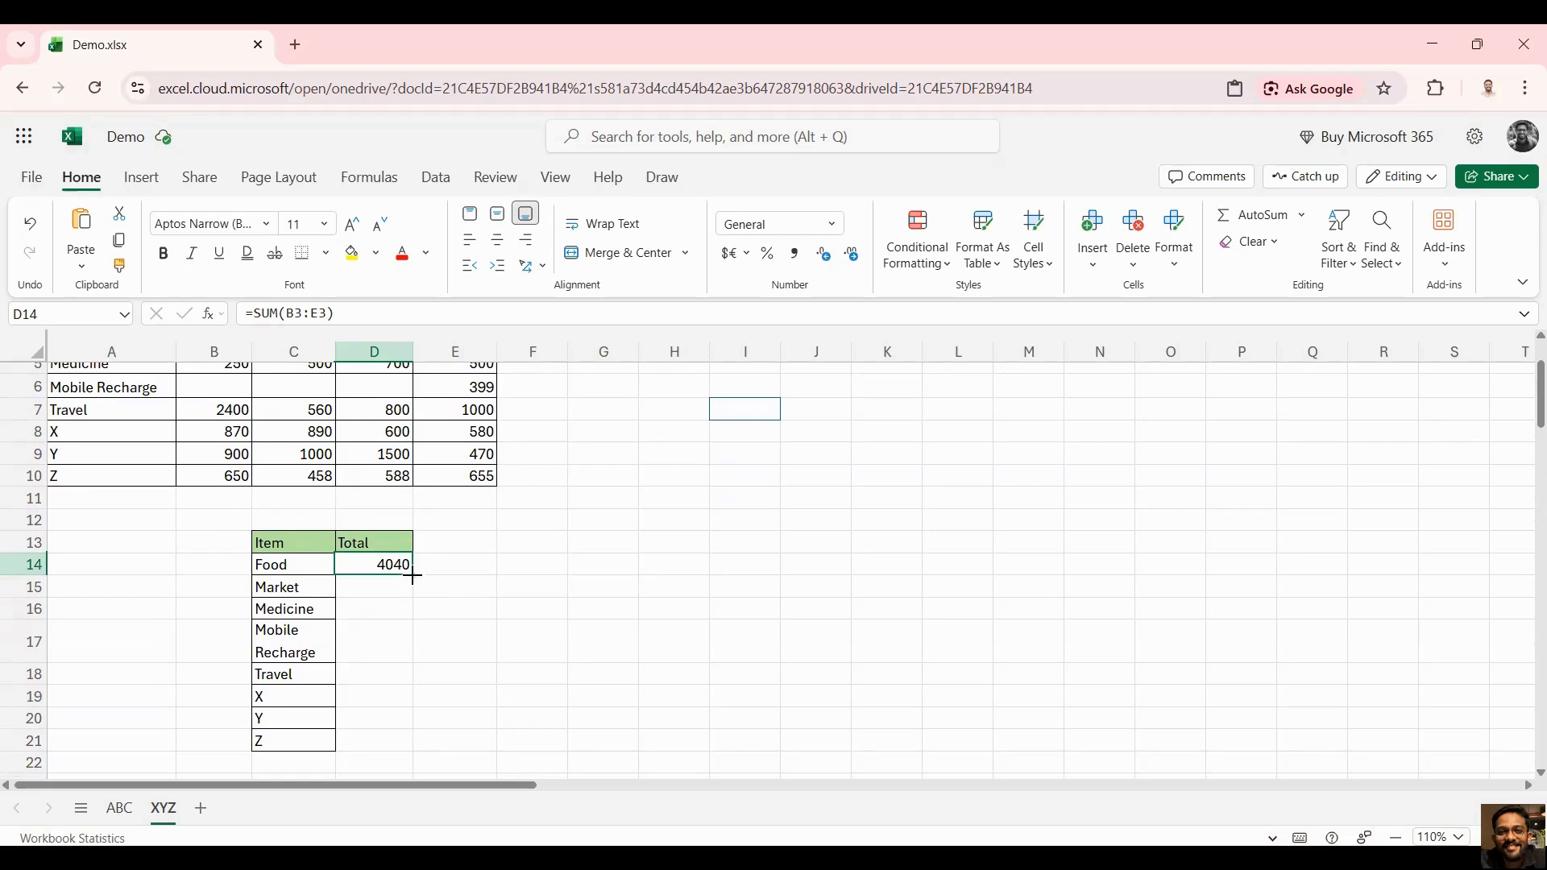
drag(413, 576, 412, 739)
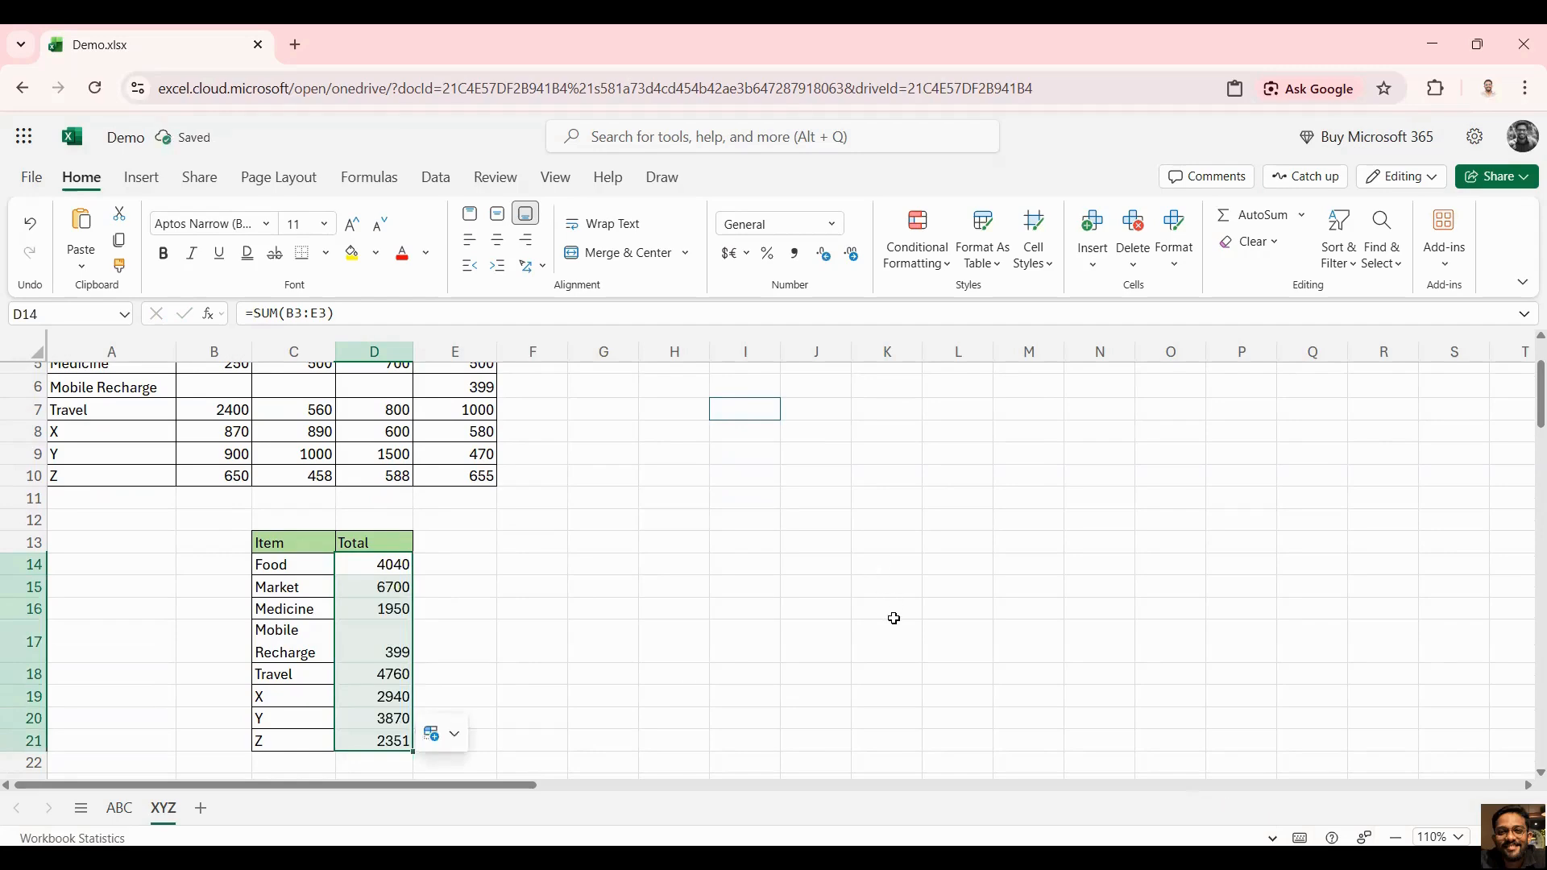
scroll(894, 618, up, 2)
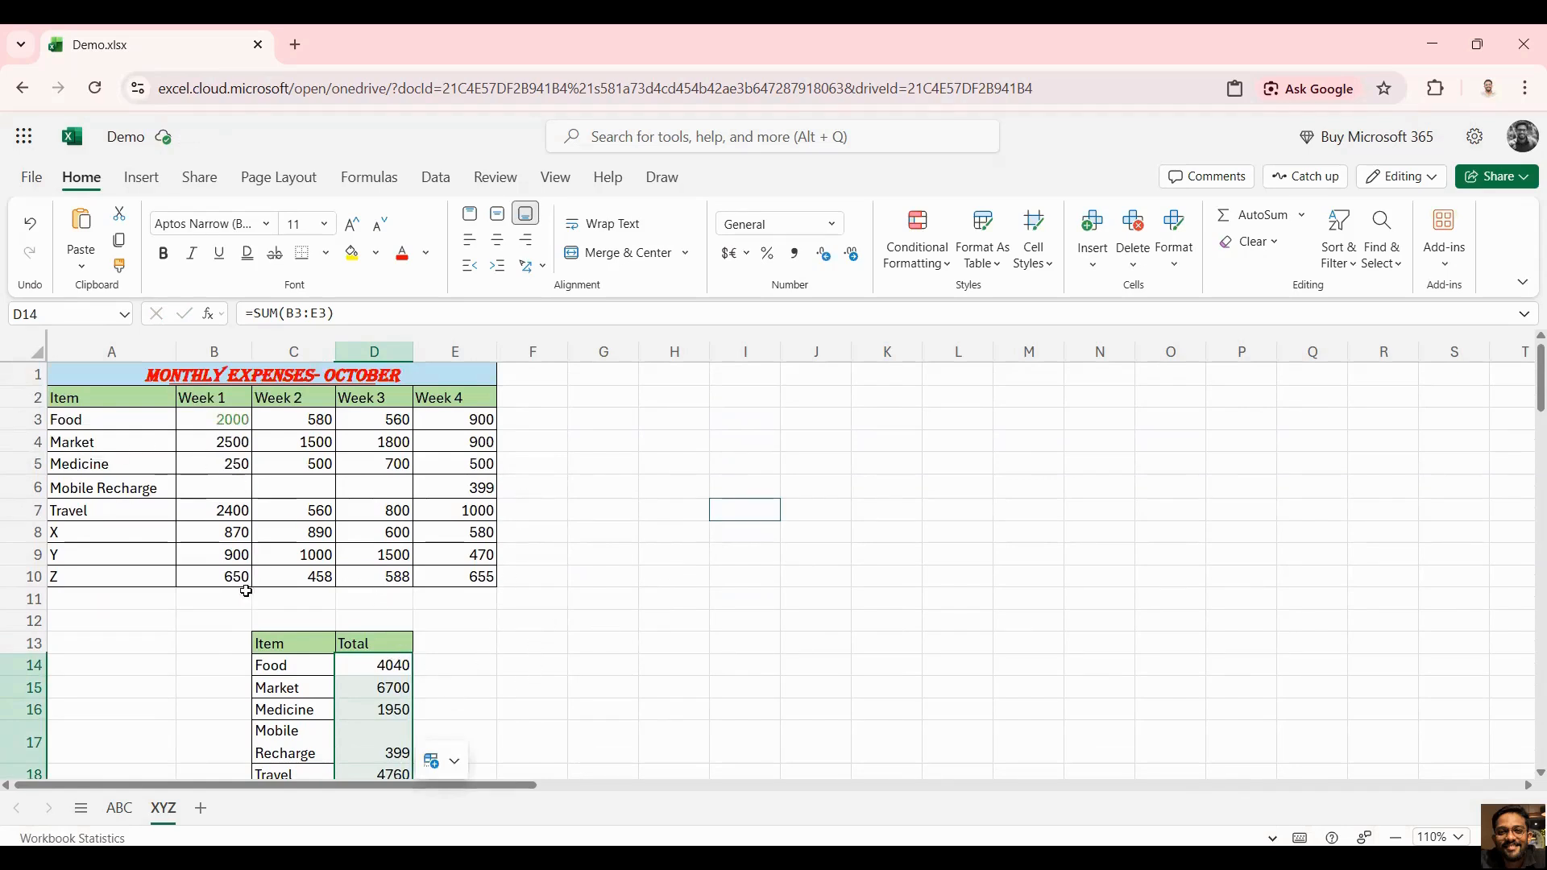
scroll(401, 606, down, 2)
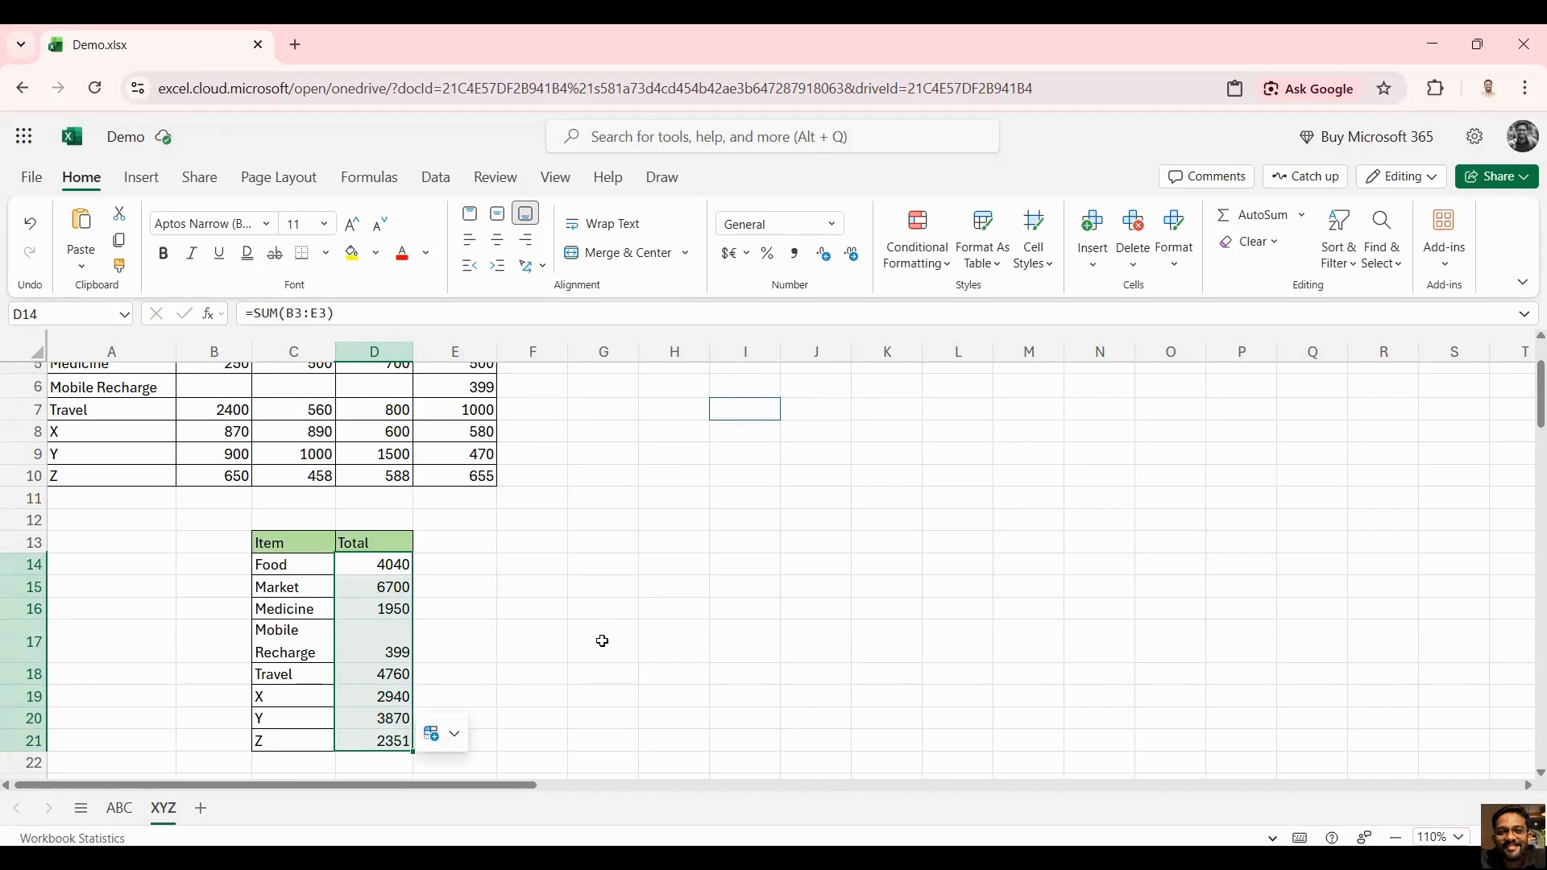
scroll(601, 640, up, 2)
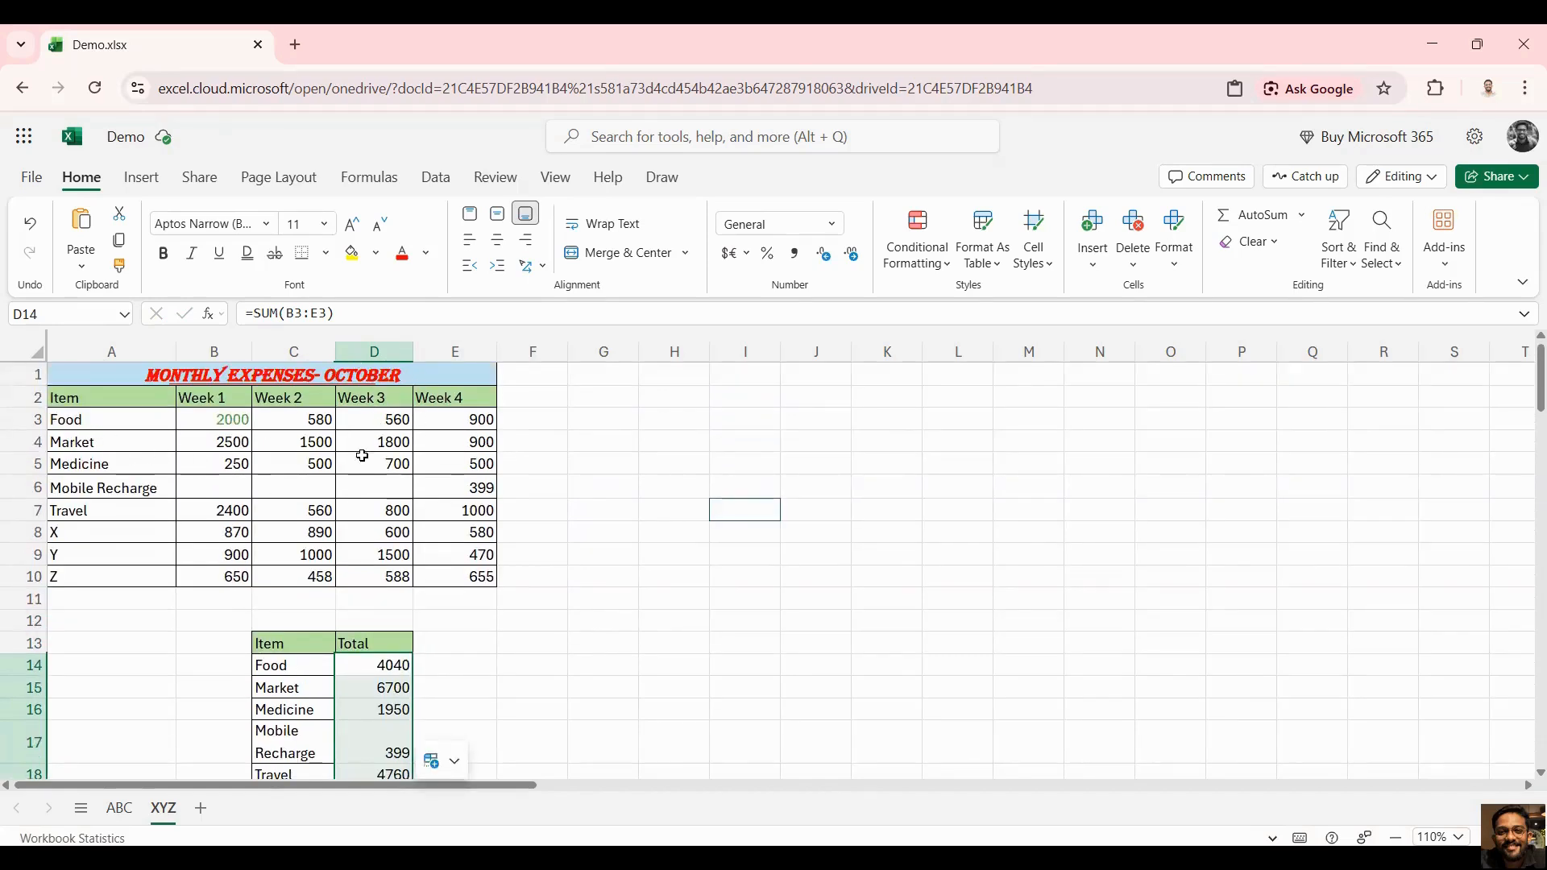
scroll(697, 666, down, 2)
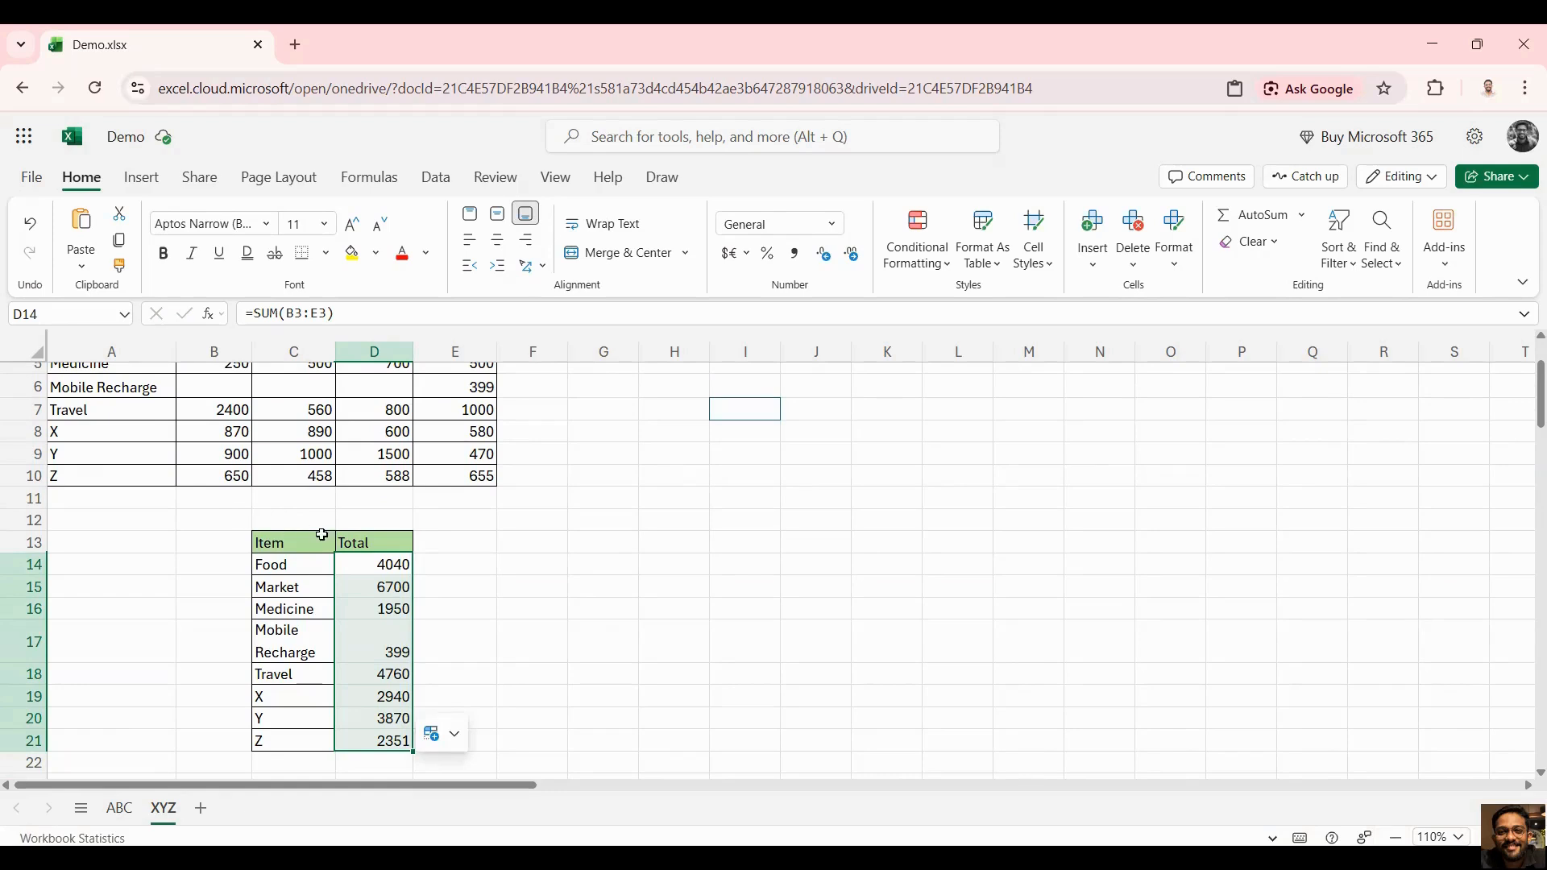
click(666, 569)
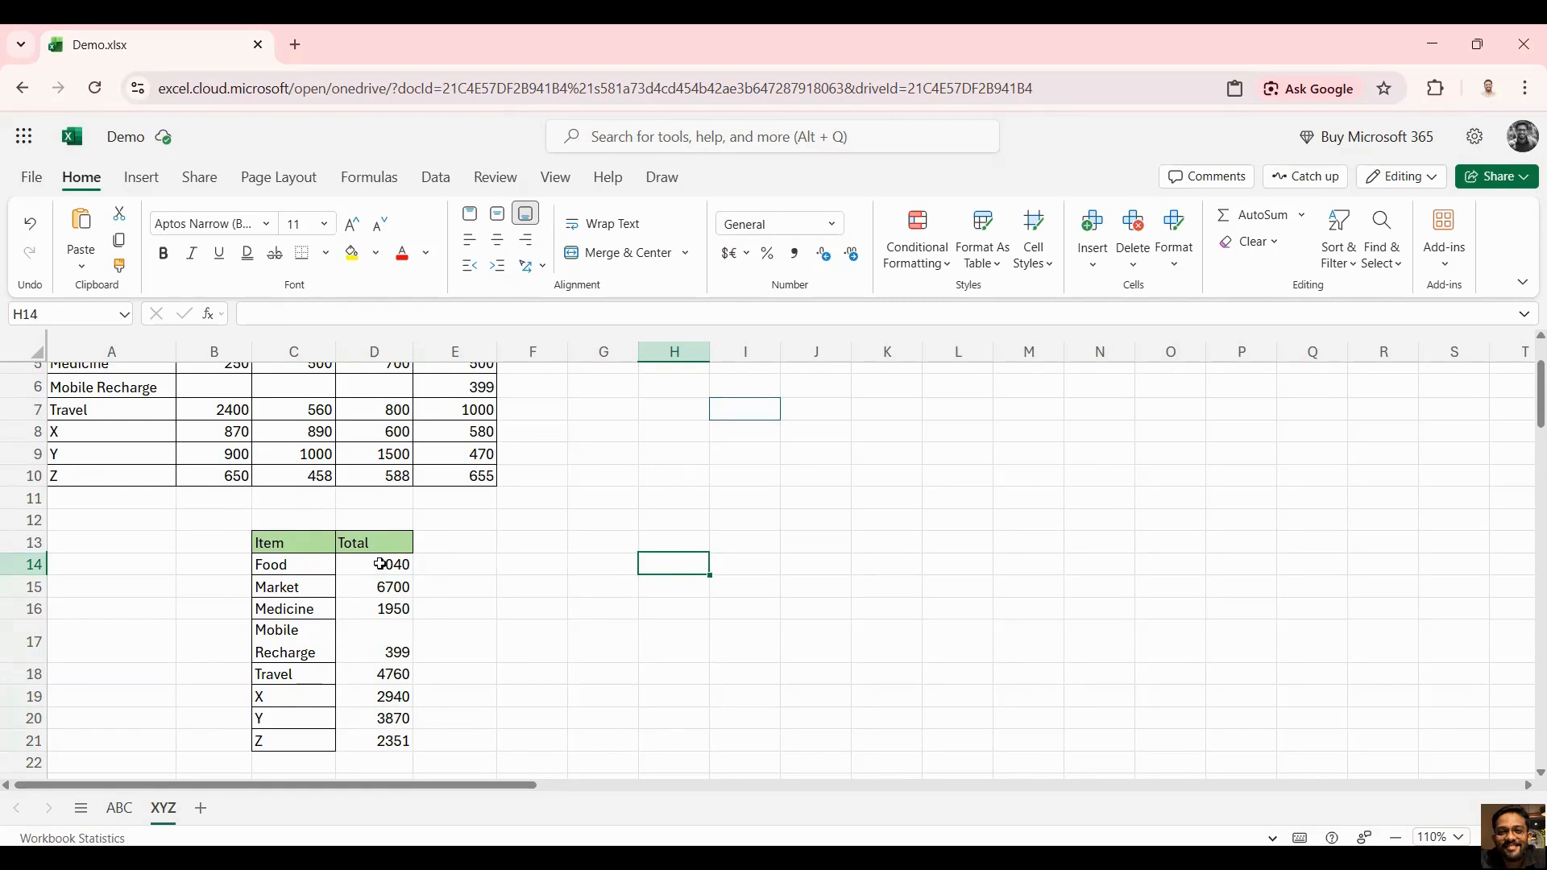
Apply all borders to the item totals in D14:D21.
drag(381, 564, 380, 739)
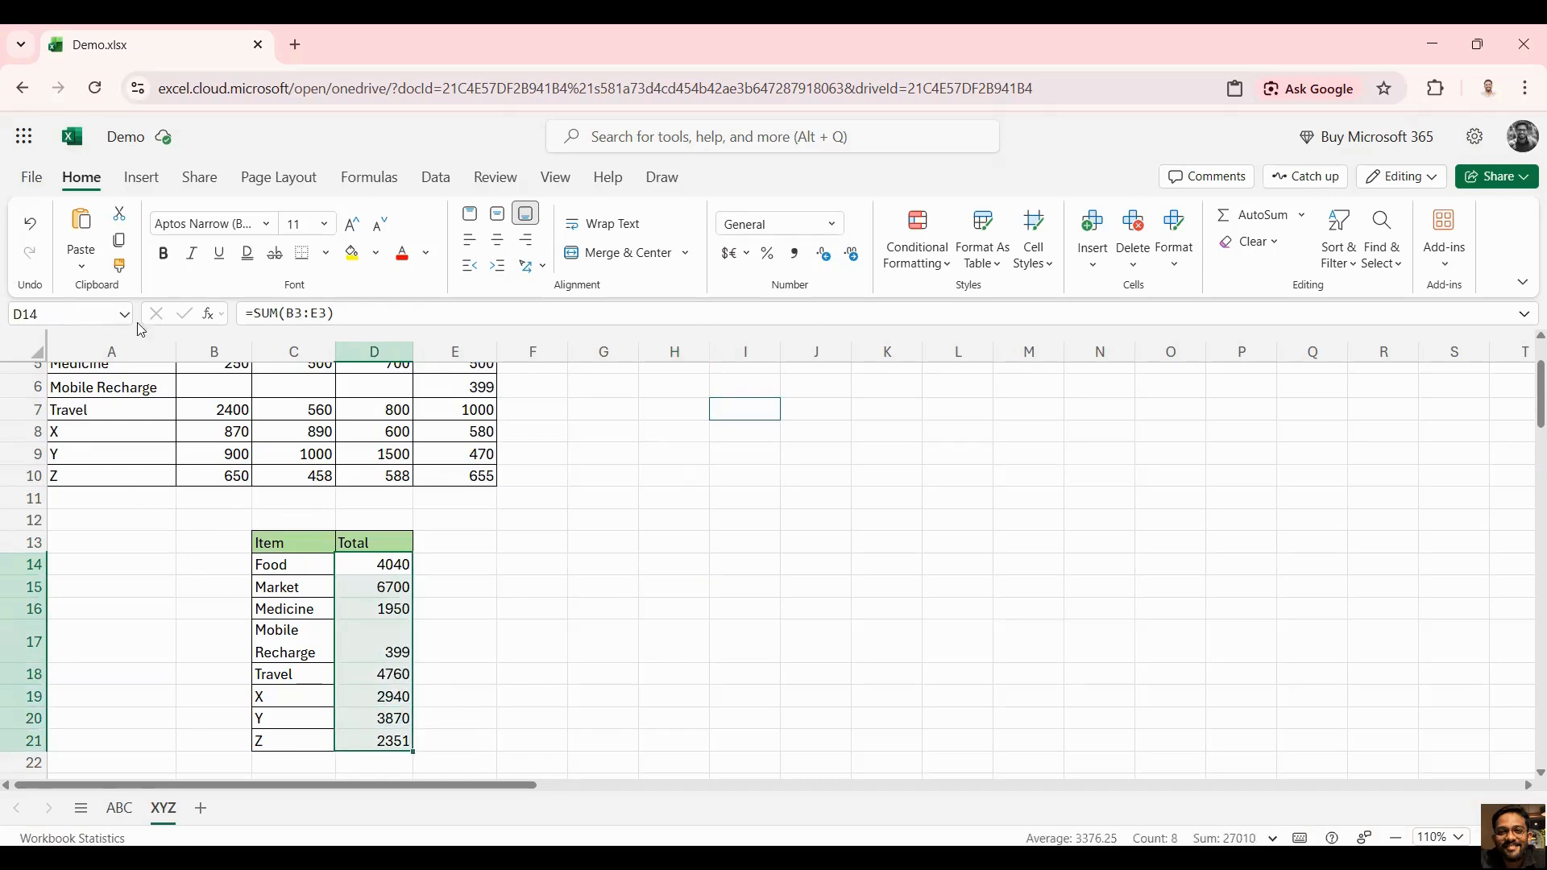
click(325, 256)
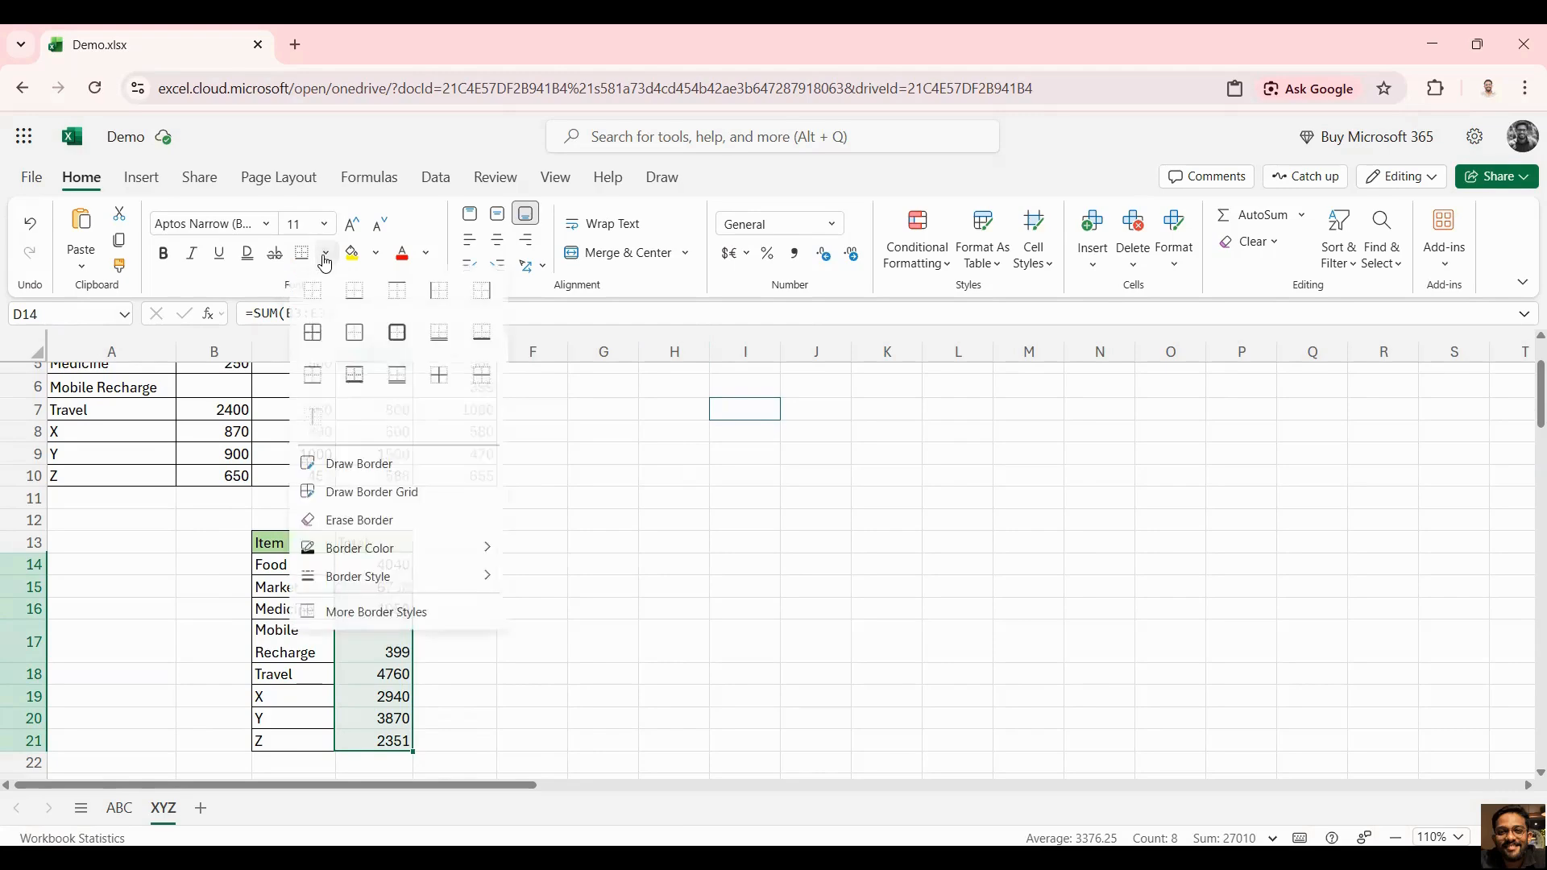
click(319, 334)
click(525, 589)
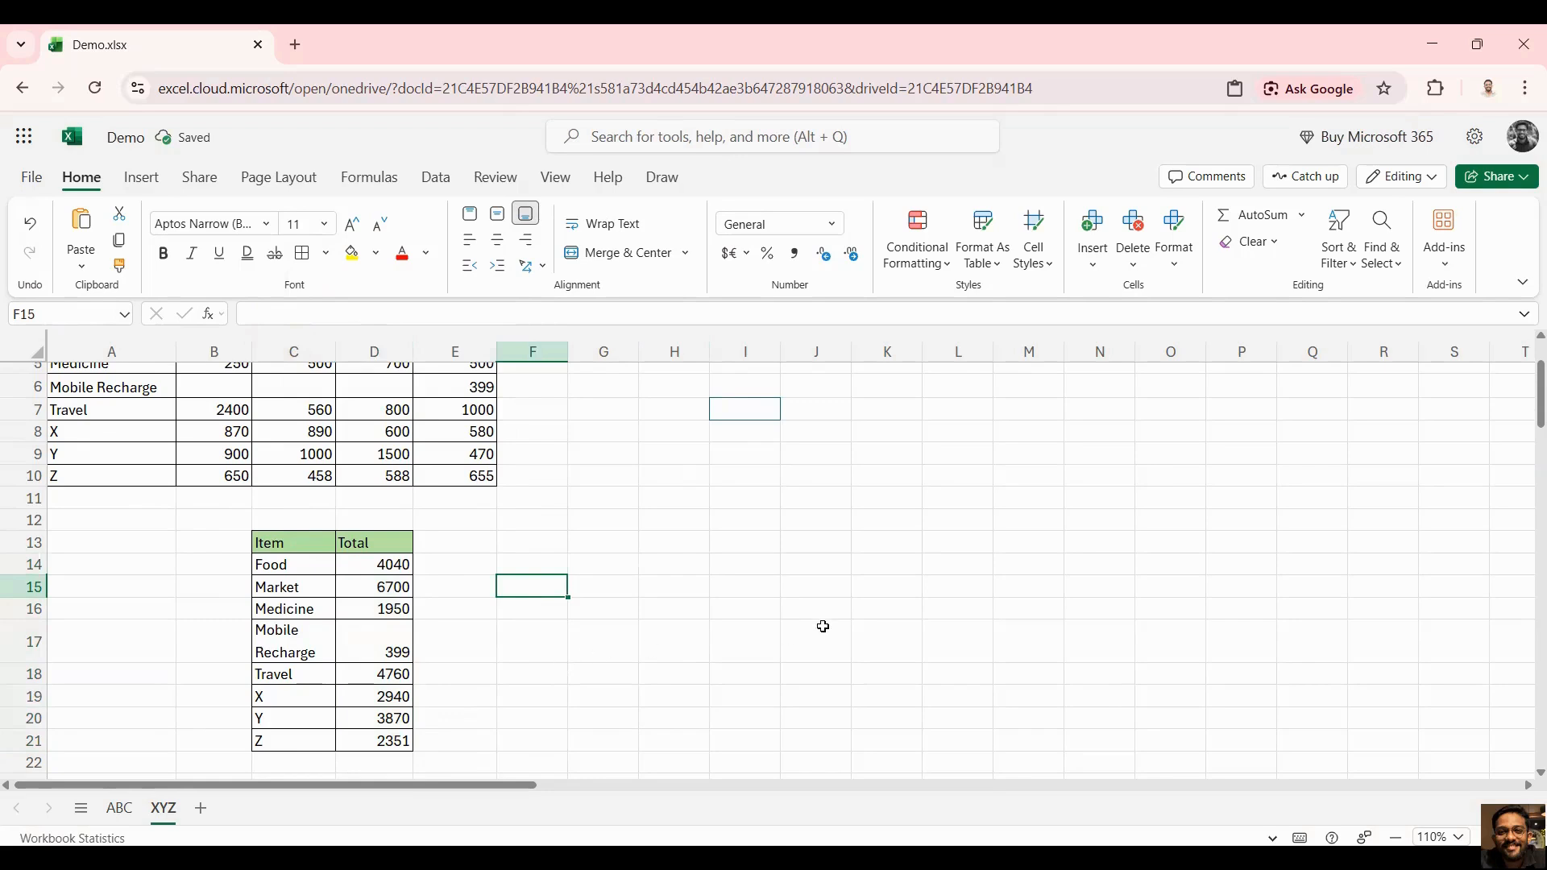
Enter the label "Total Expense" in C22 below the last item of the summary table.
scroll(823, 627, down, 2)
click(287, 662)
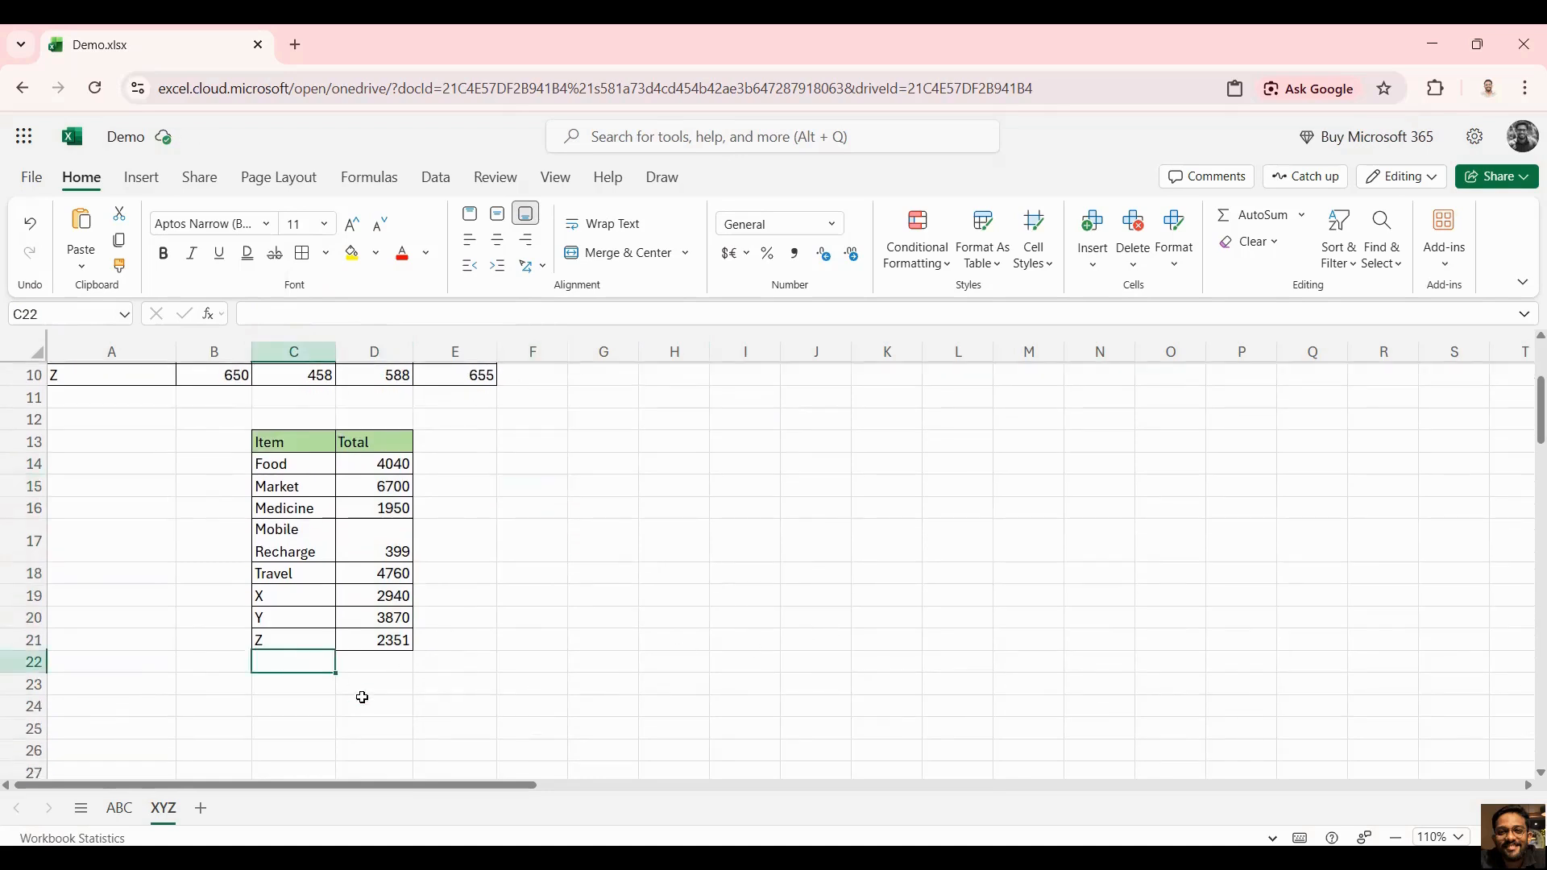
text(Total)
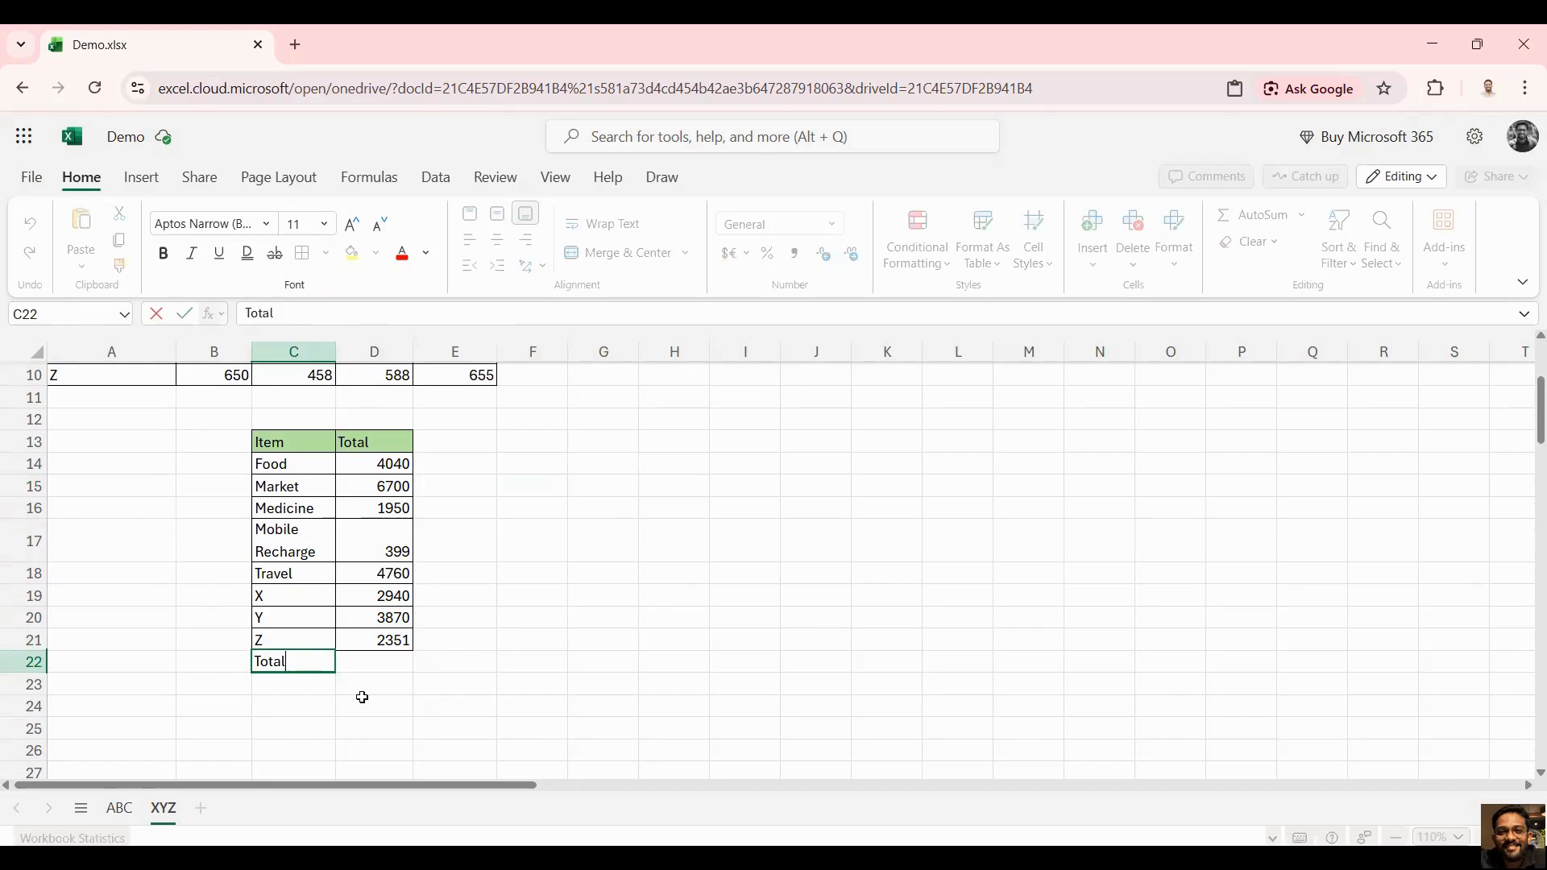
text( Expense)
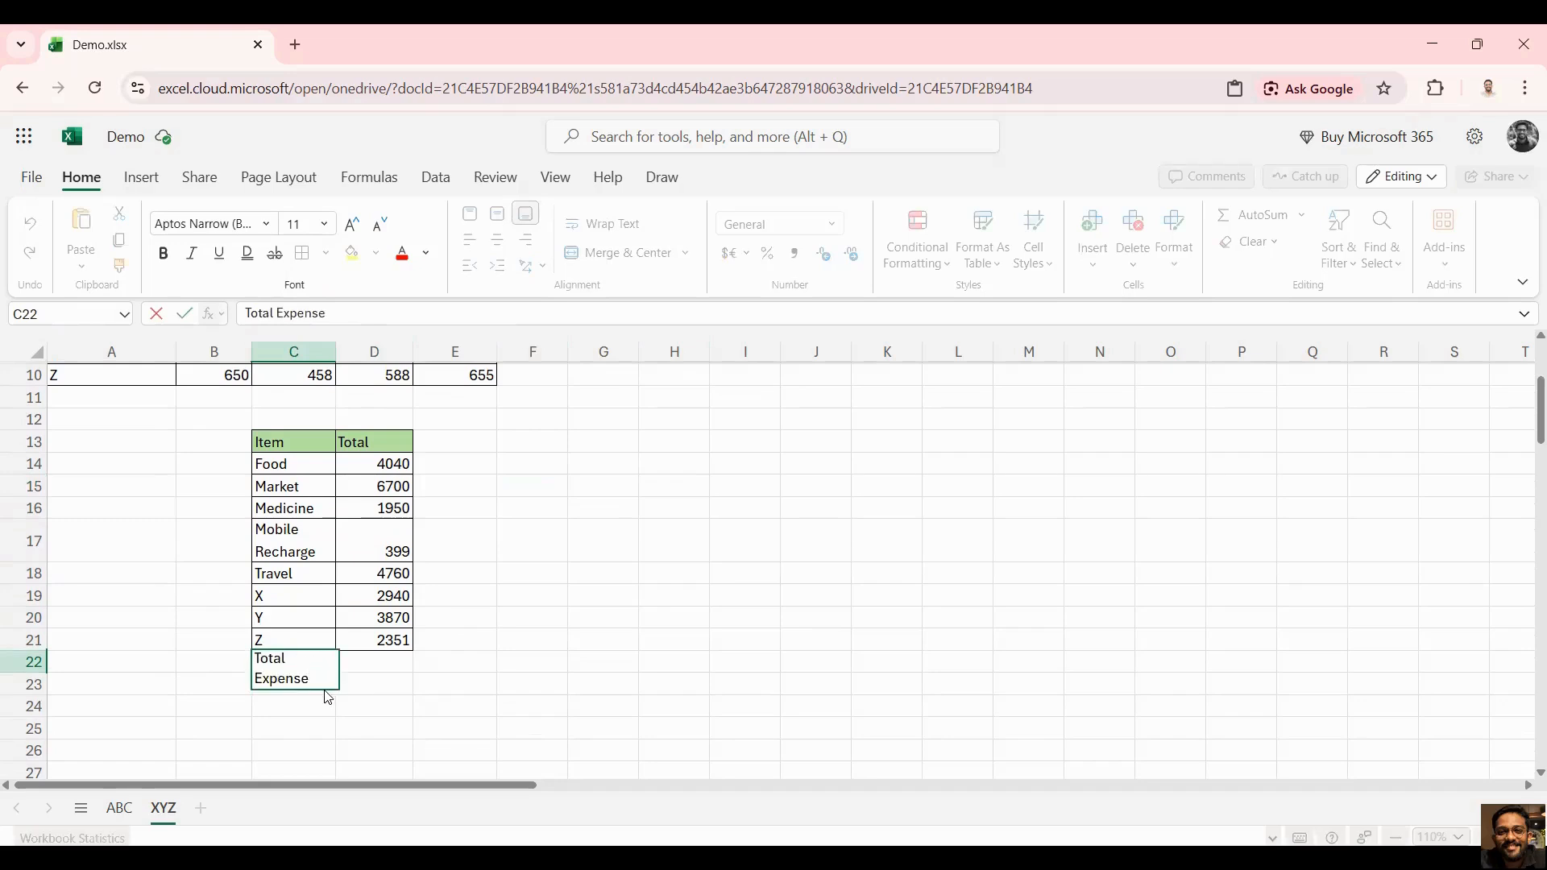
click(445, 689)
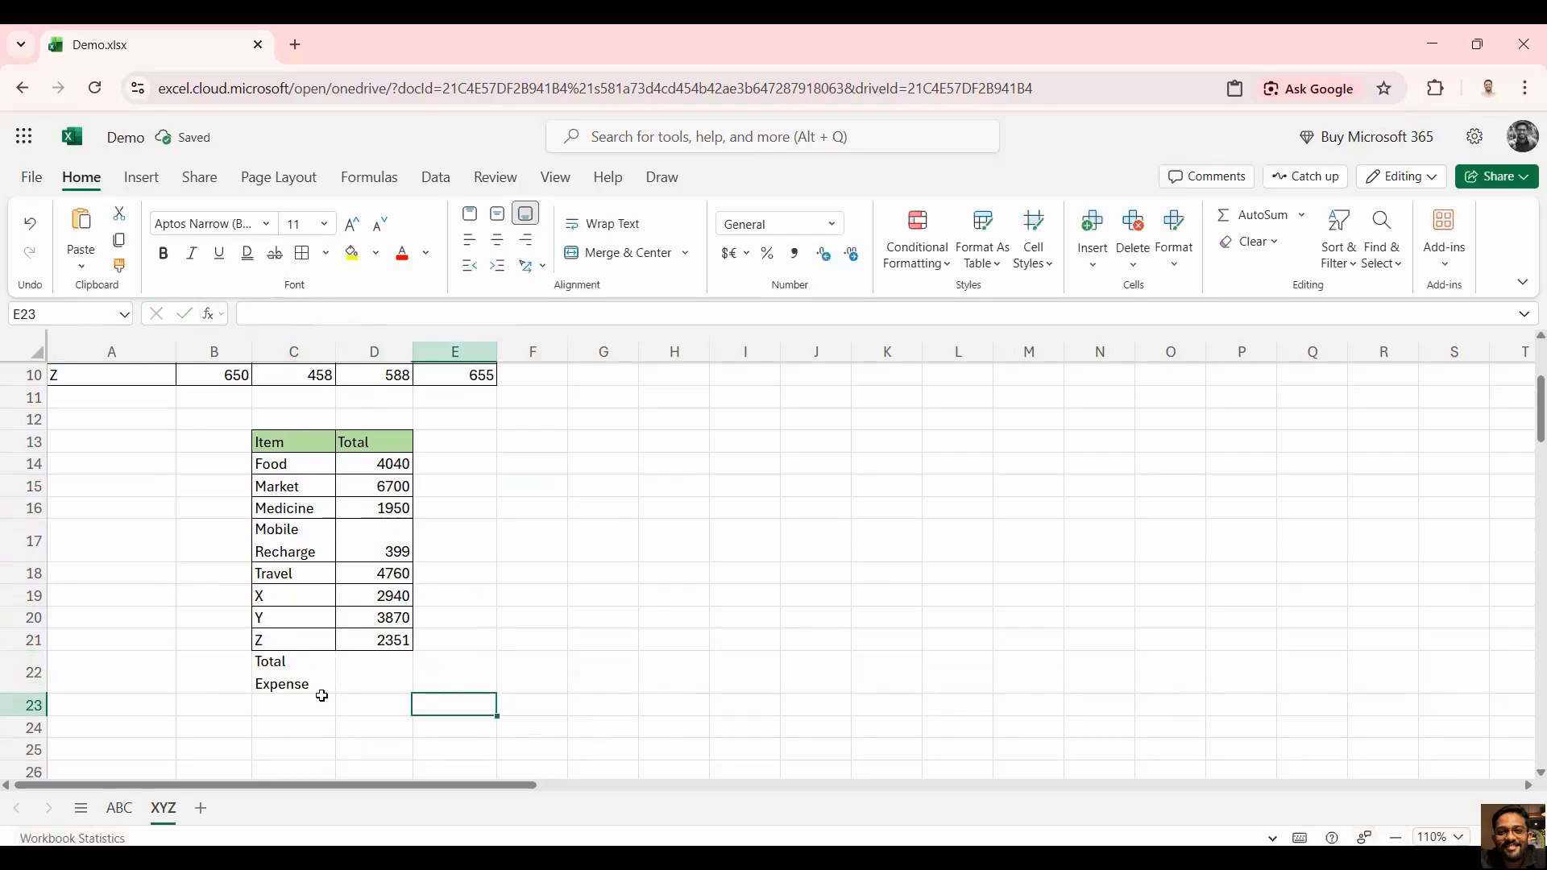
Enter the formula =sum(D14:D21) in D22 to add up all the item totals.
click(365, 675)
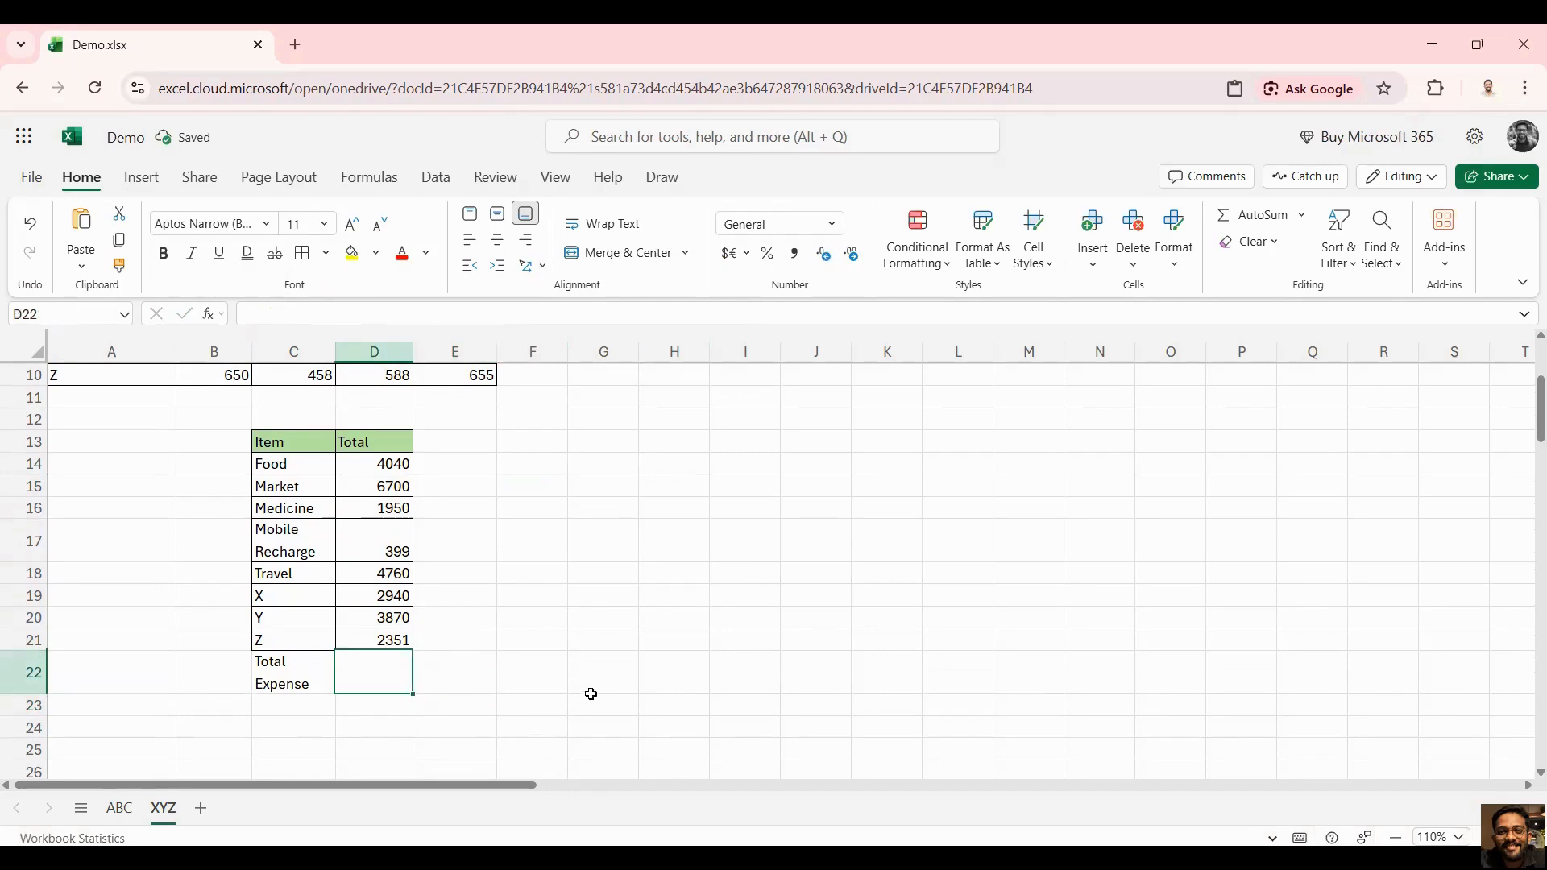
text(=)
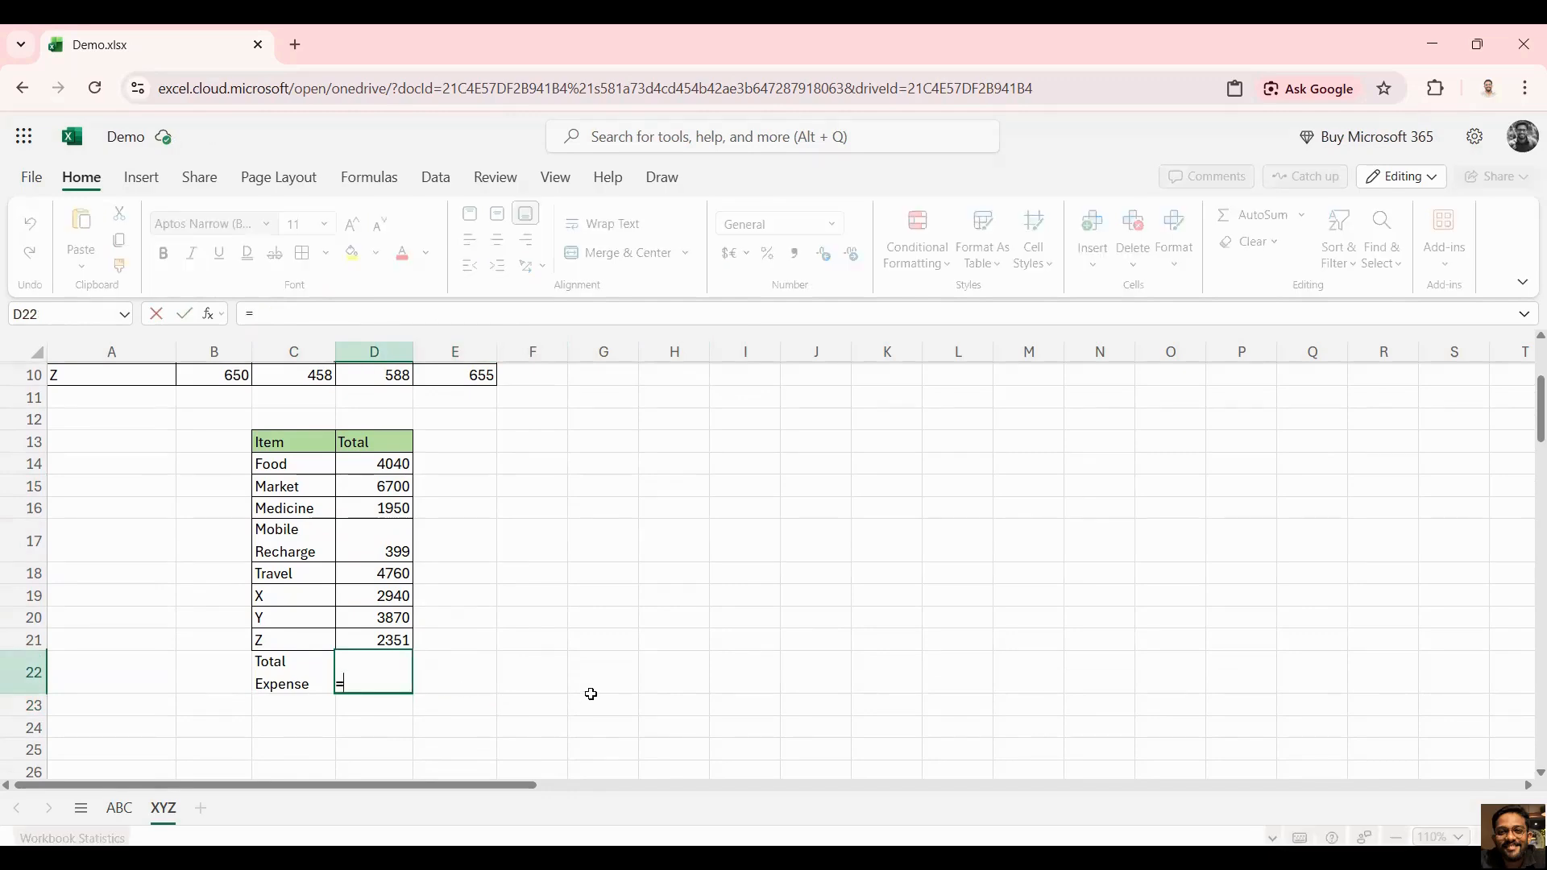
text(sum)
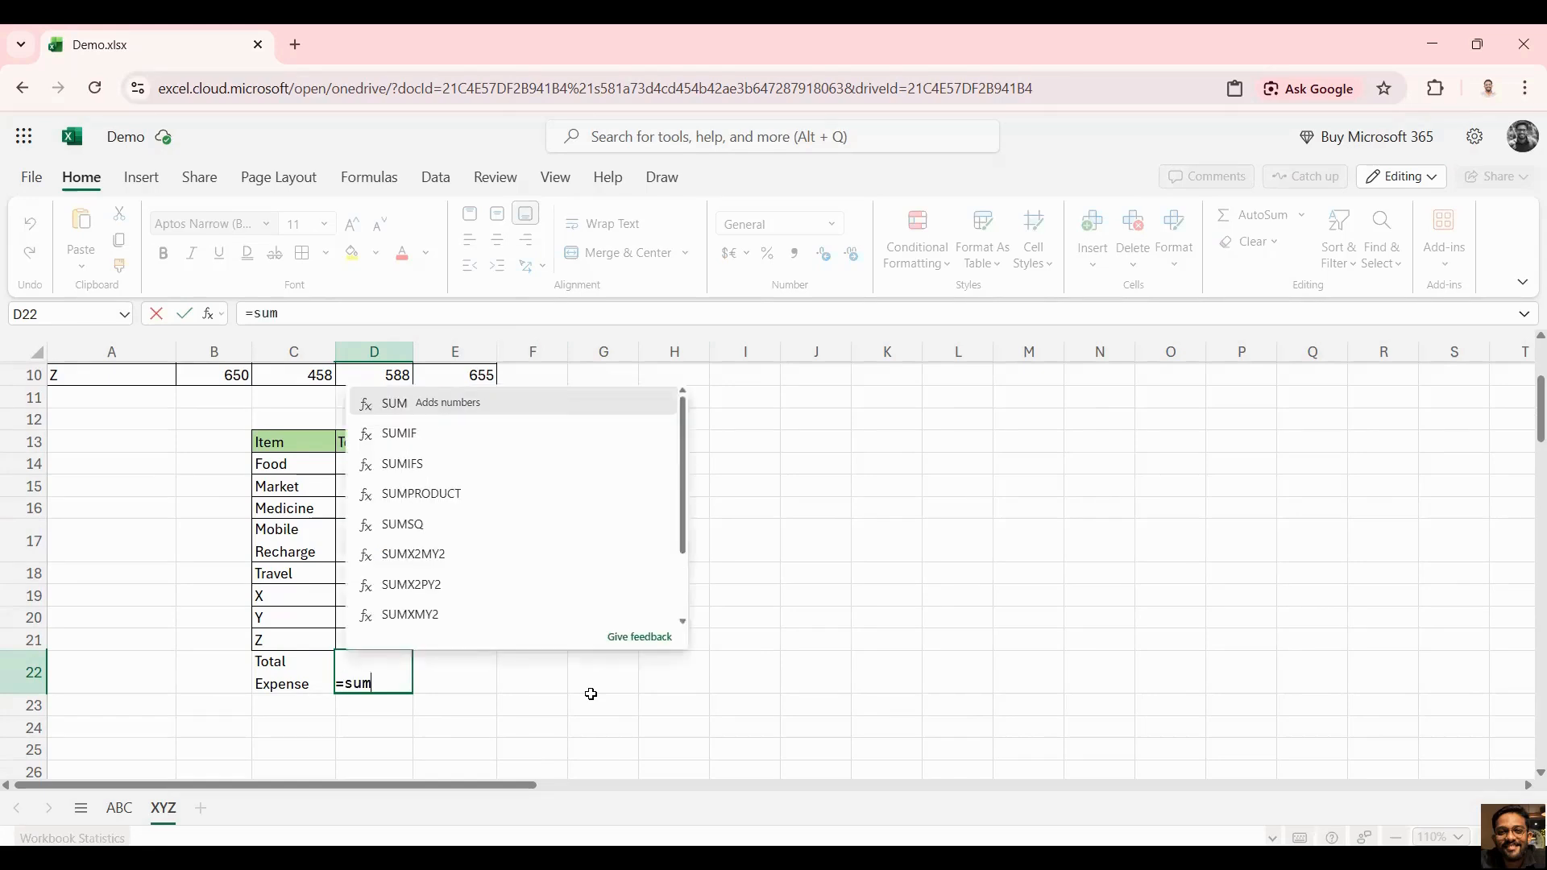
text(()
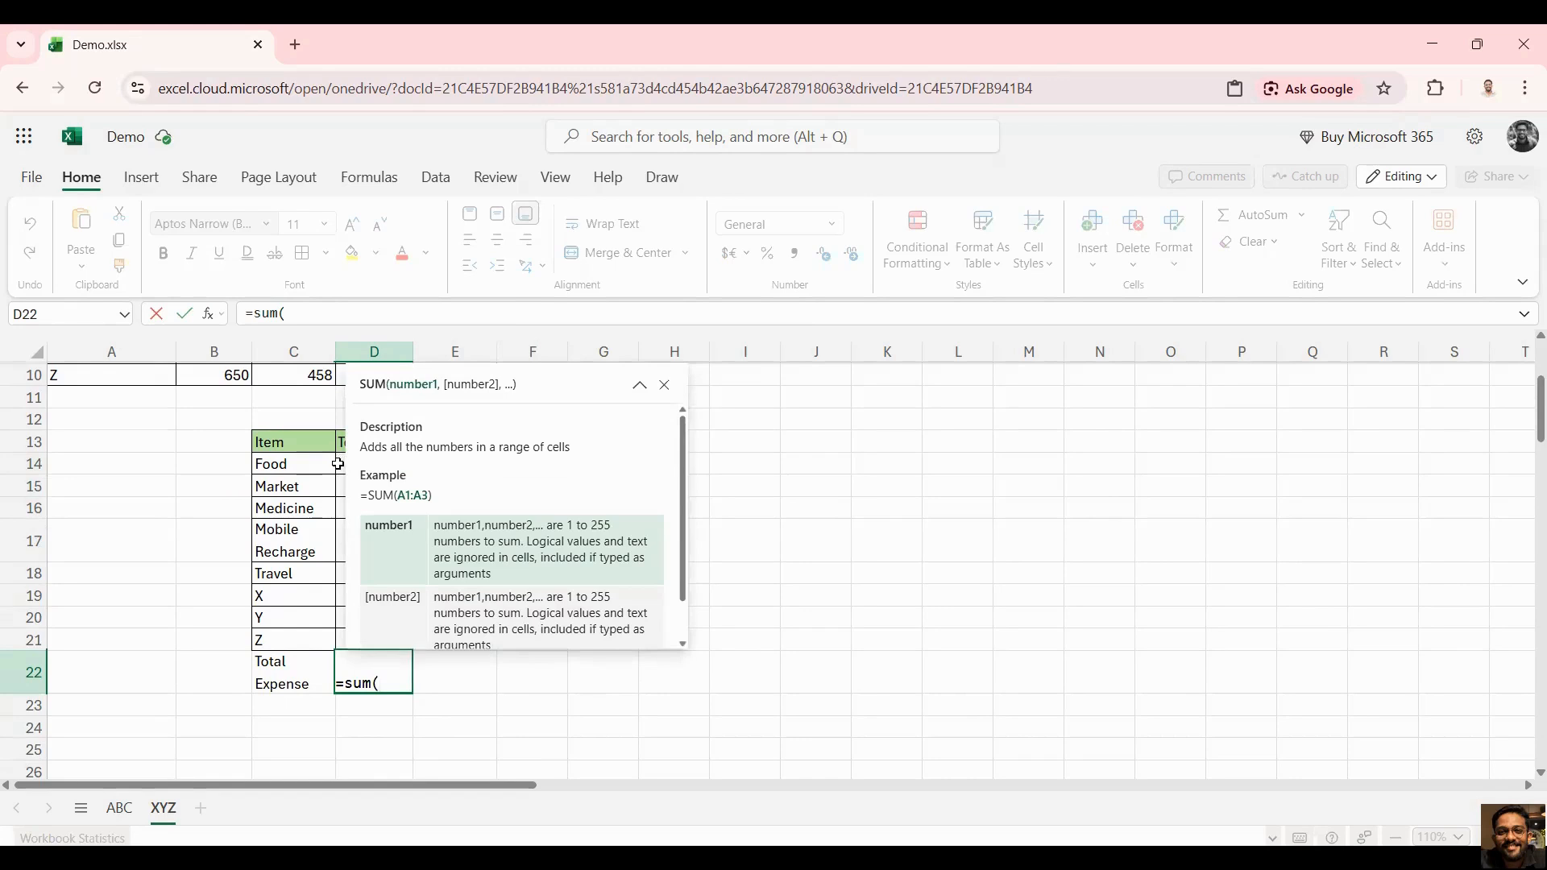
drag(337, 464, 420, 621)
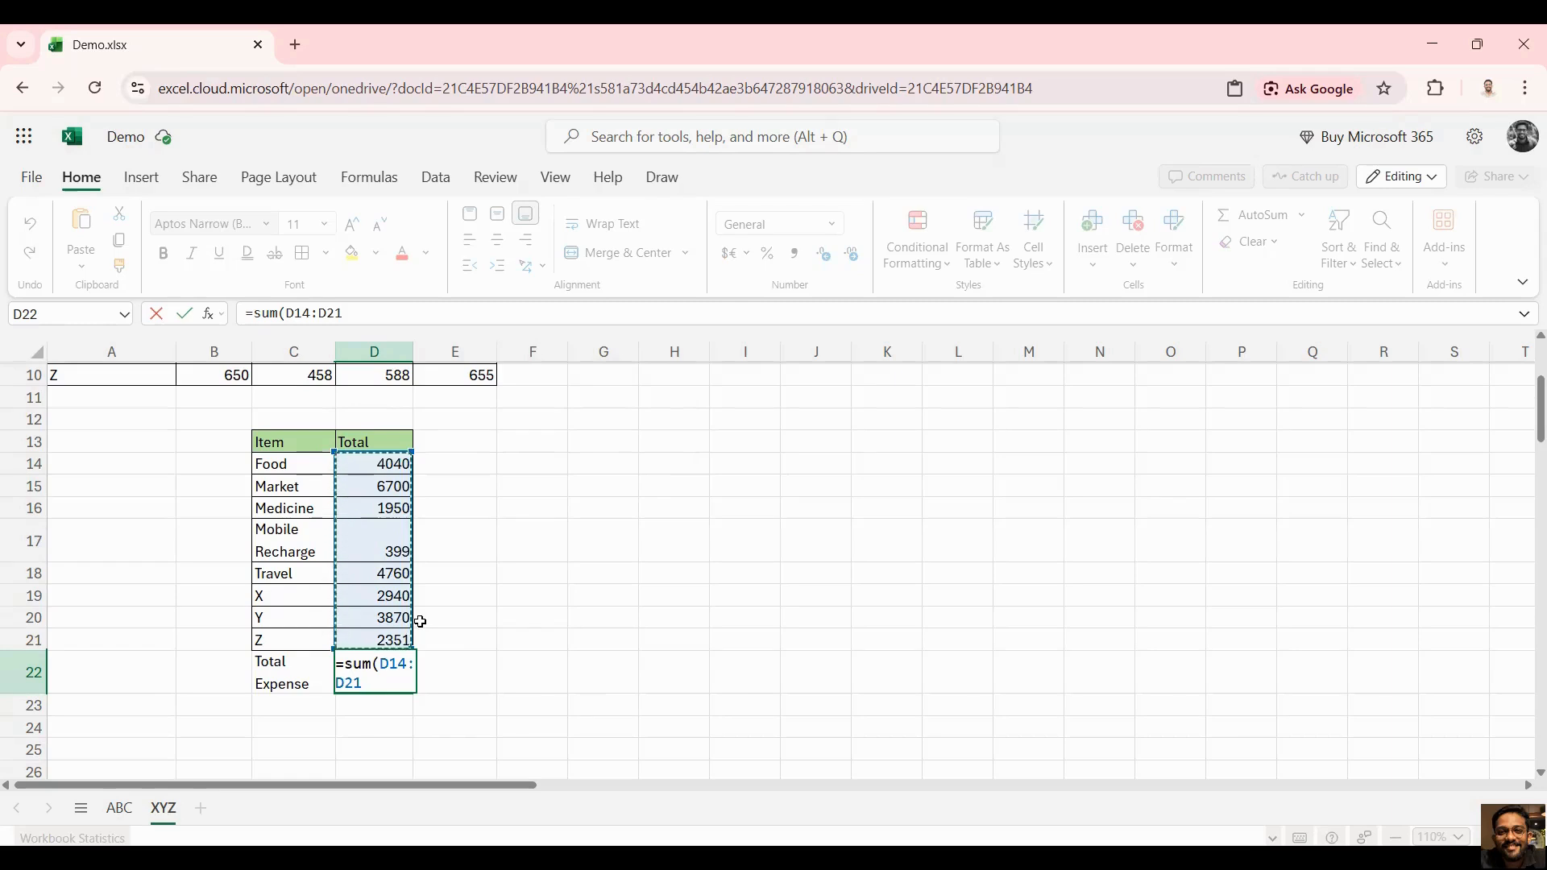
text())
key(Return)
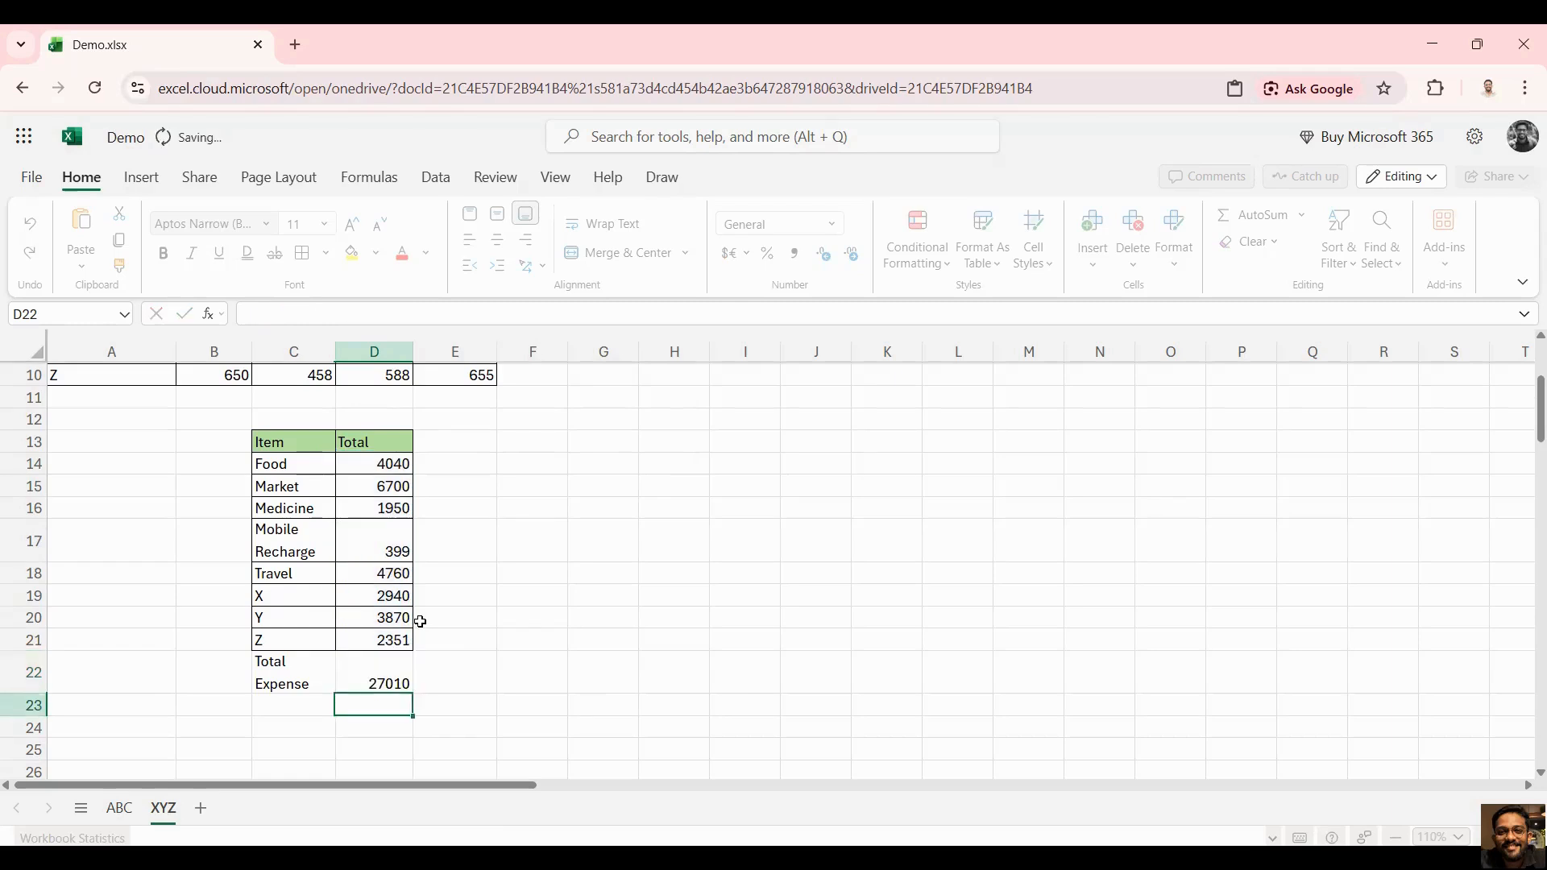
Apply all borders to the Total Expense row, C22:D22.
drag(268, 679, 380, 680)
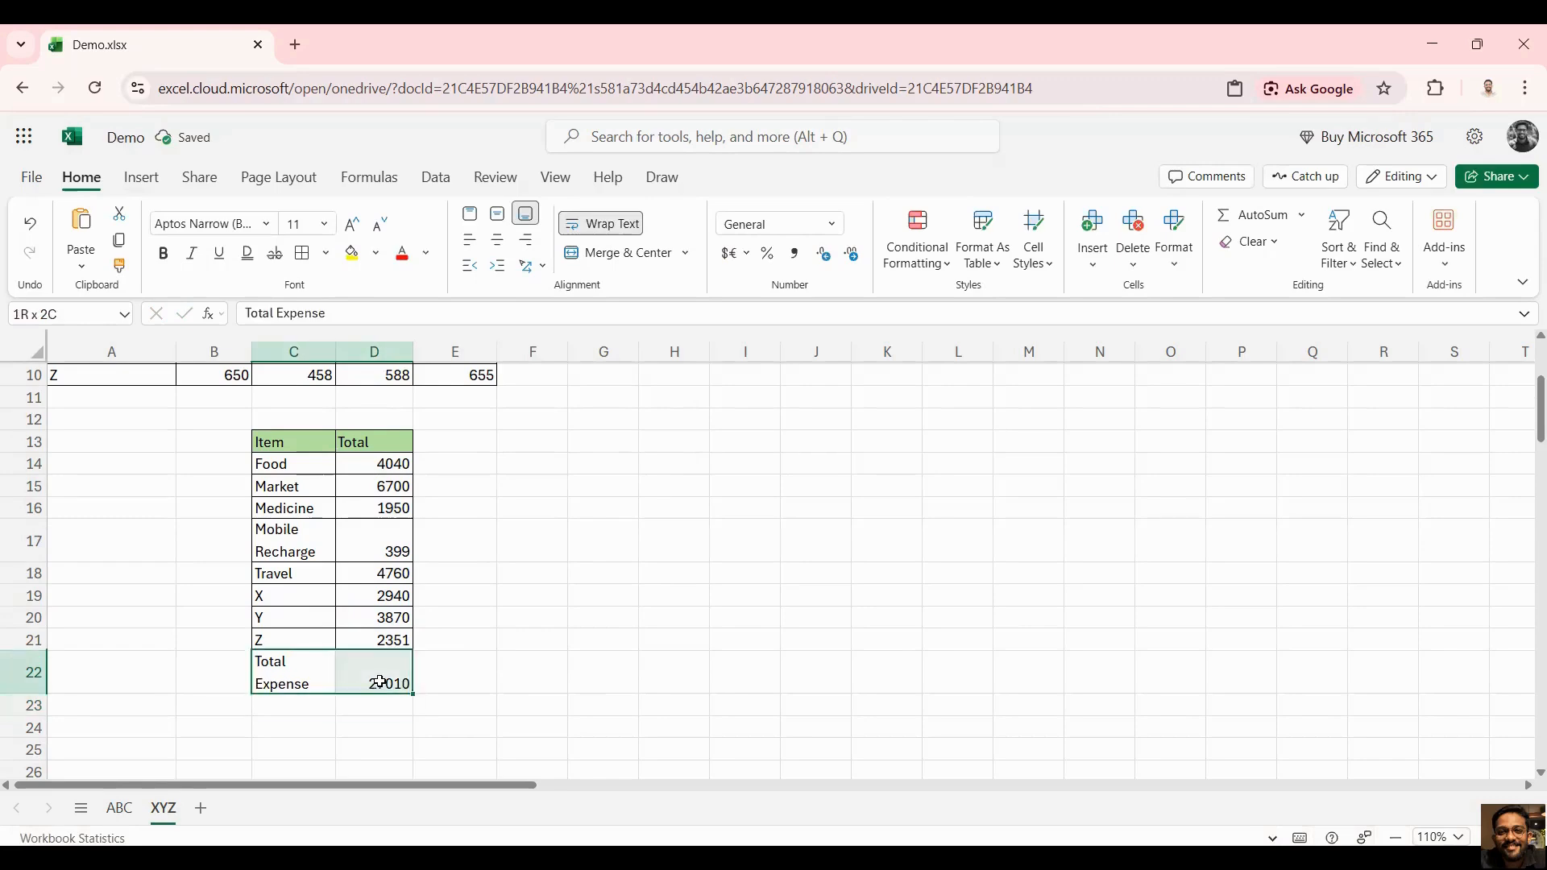
click(325, 253)
click(313, 333)
click(674, 523)
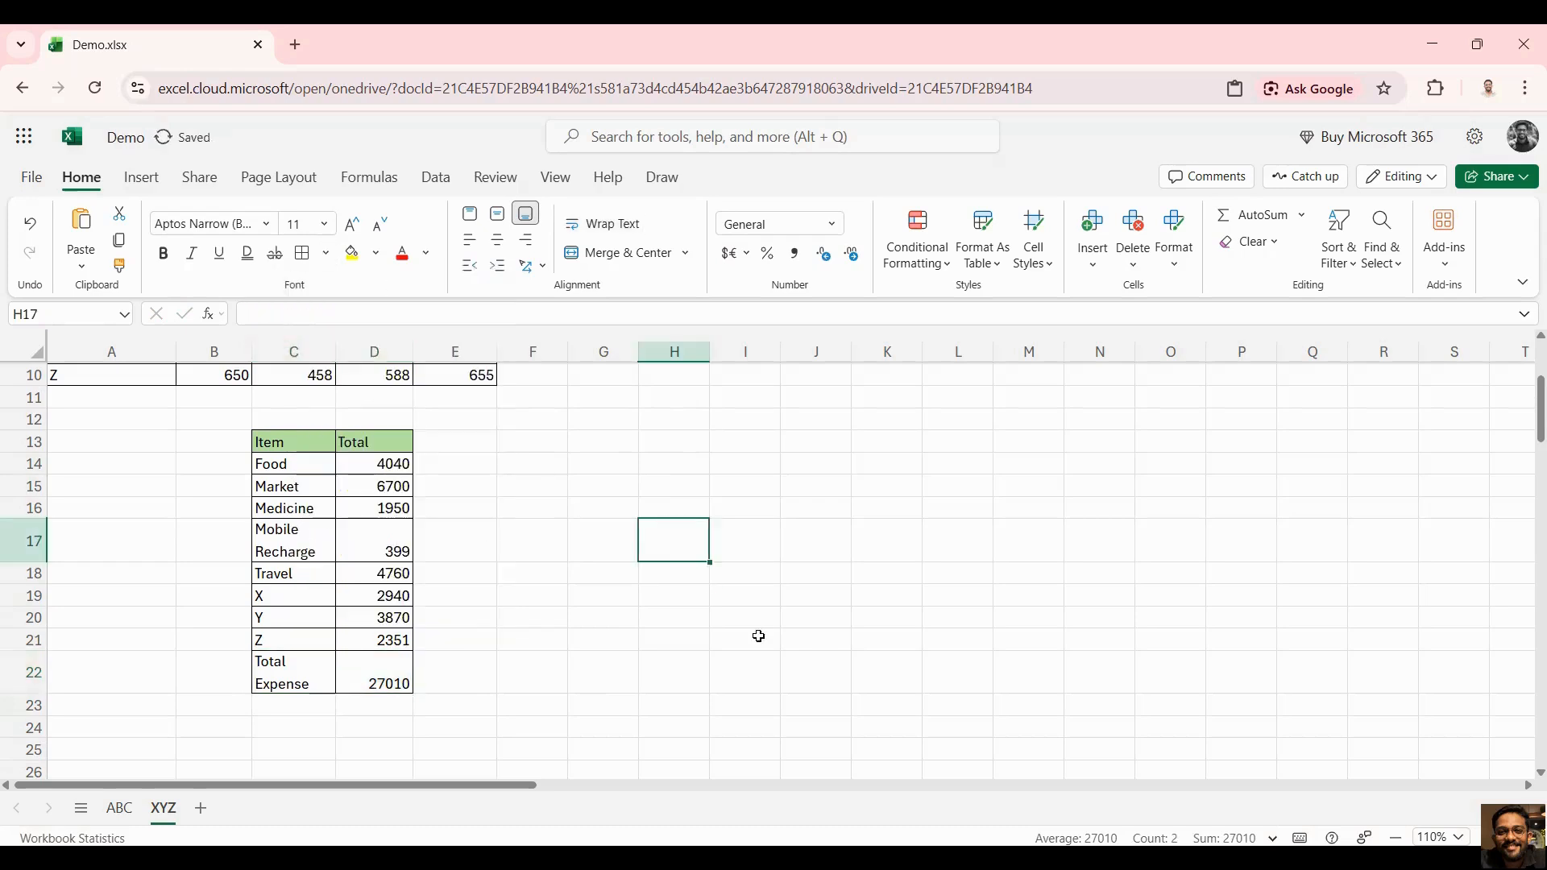
scroll(575, 690, up, 2)
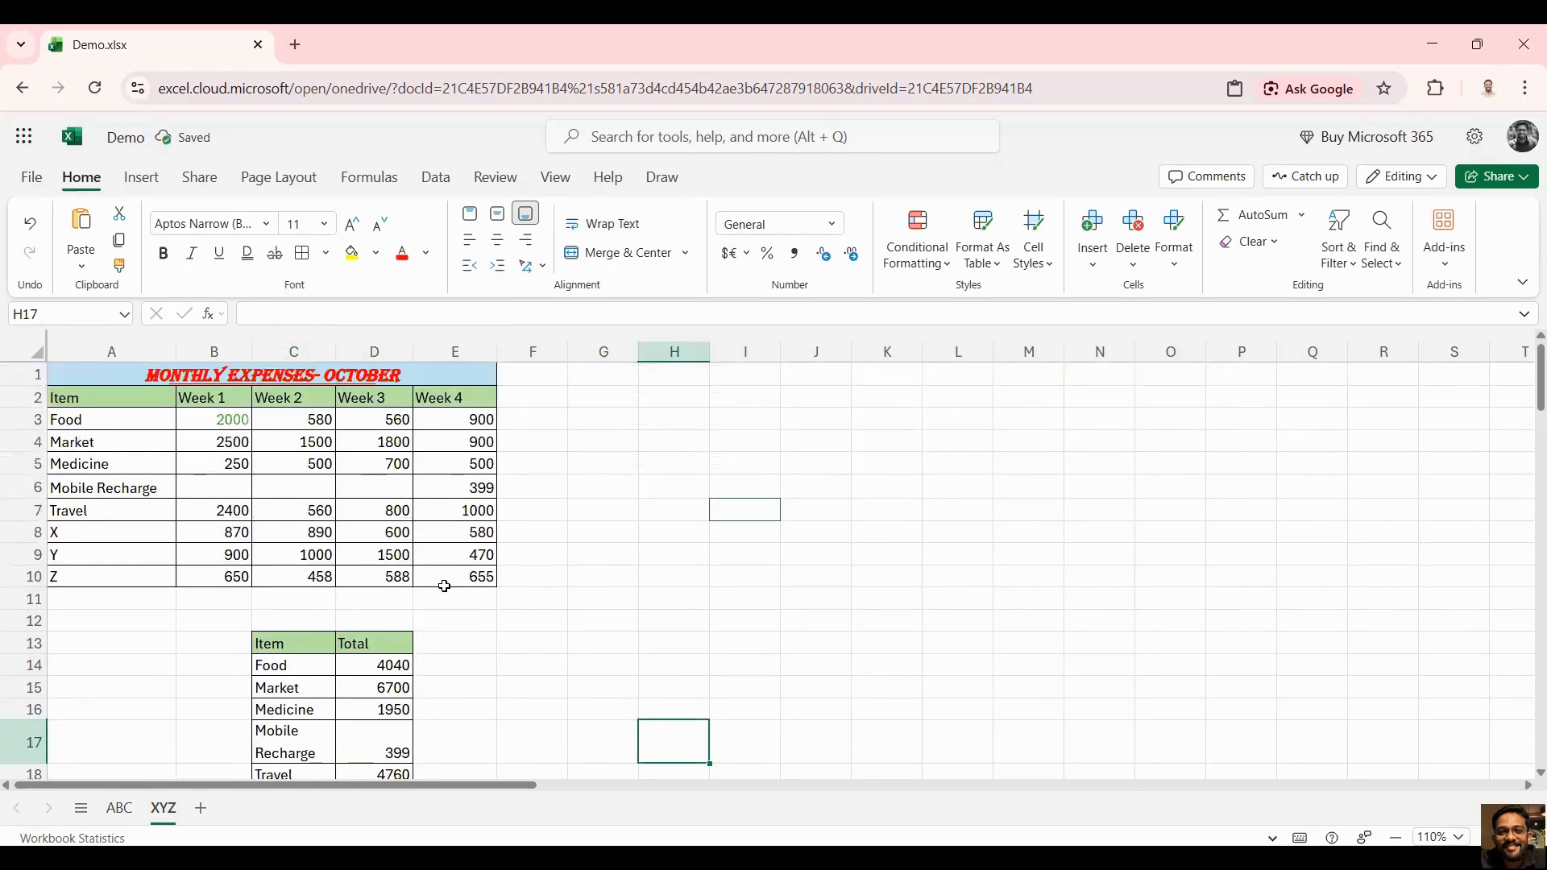
scroll(483, 613, down, 3)
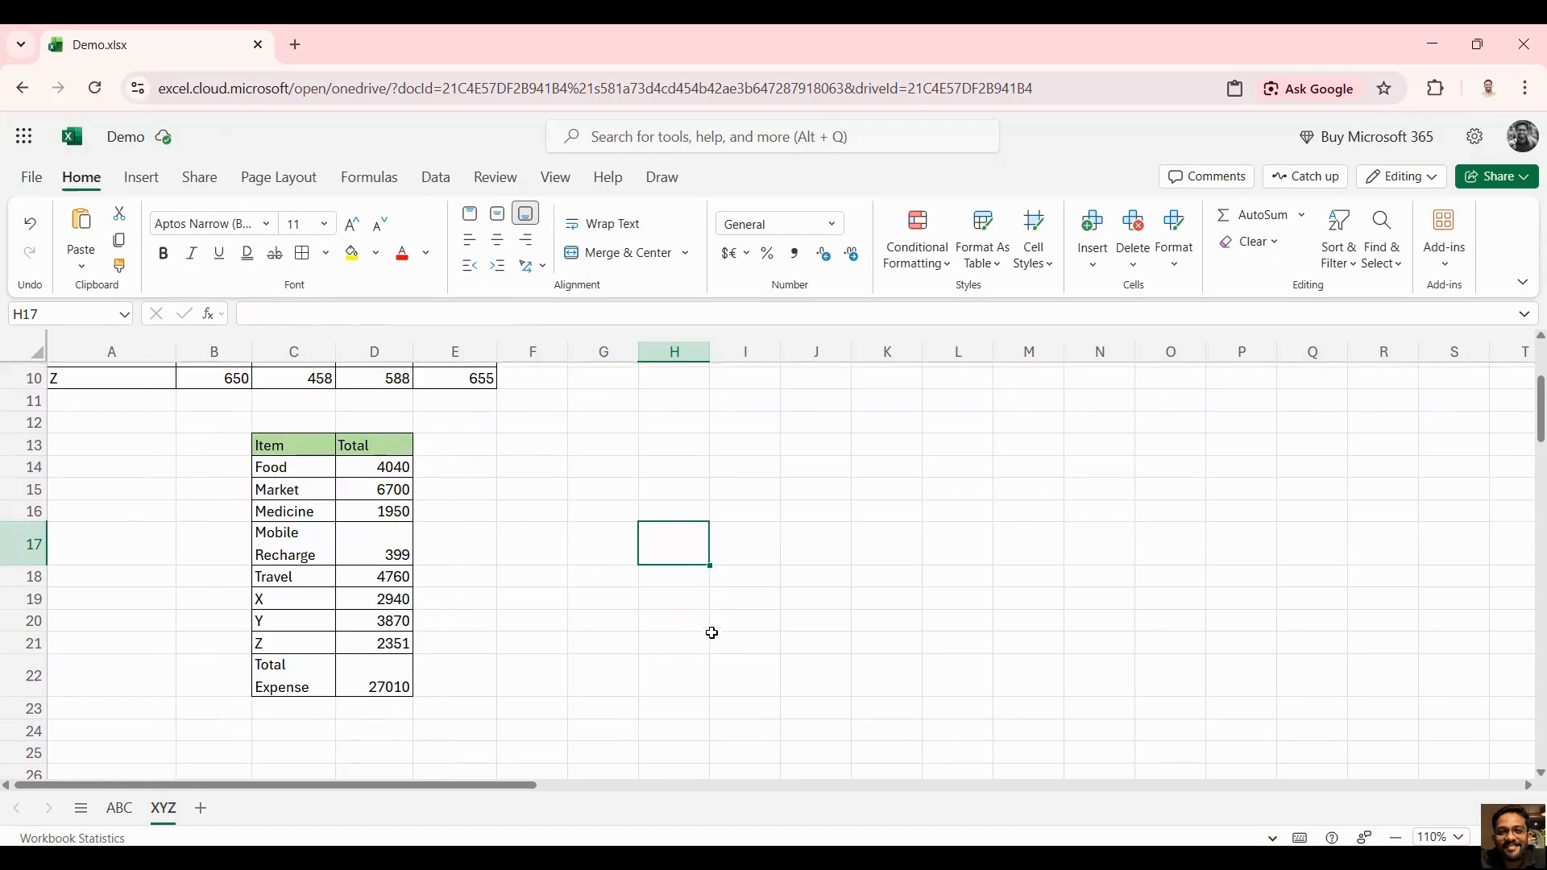
scroll(712, 631, up, 3)
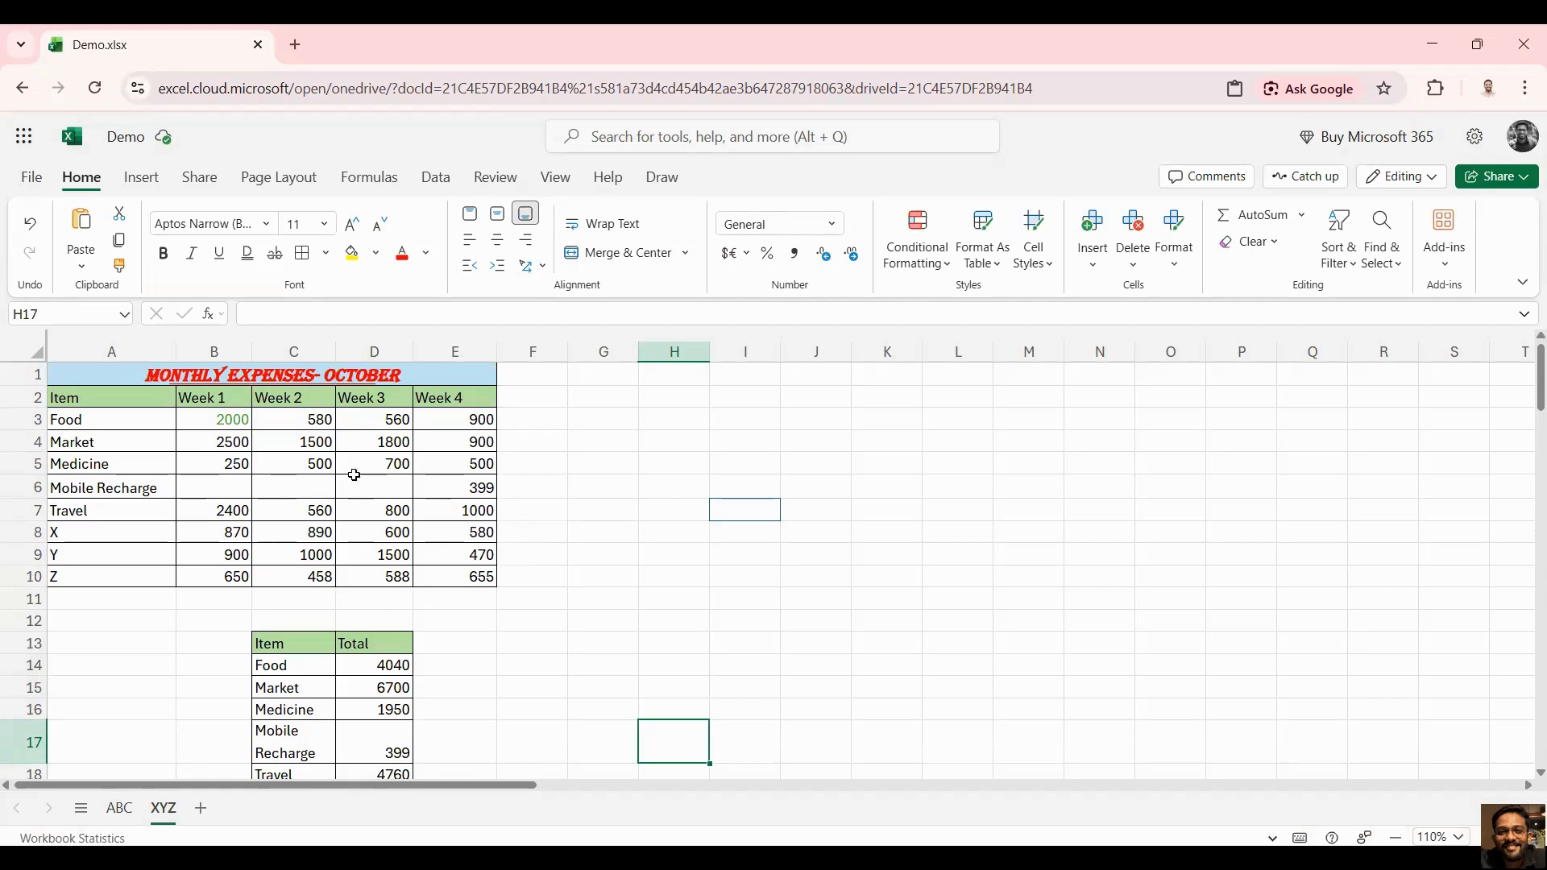
click(940, 601)
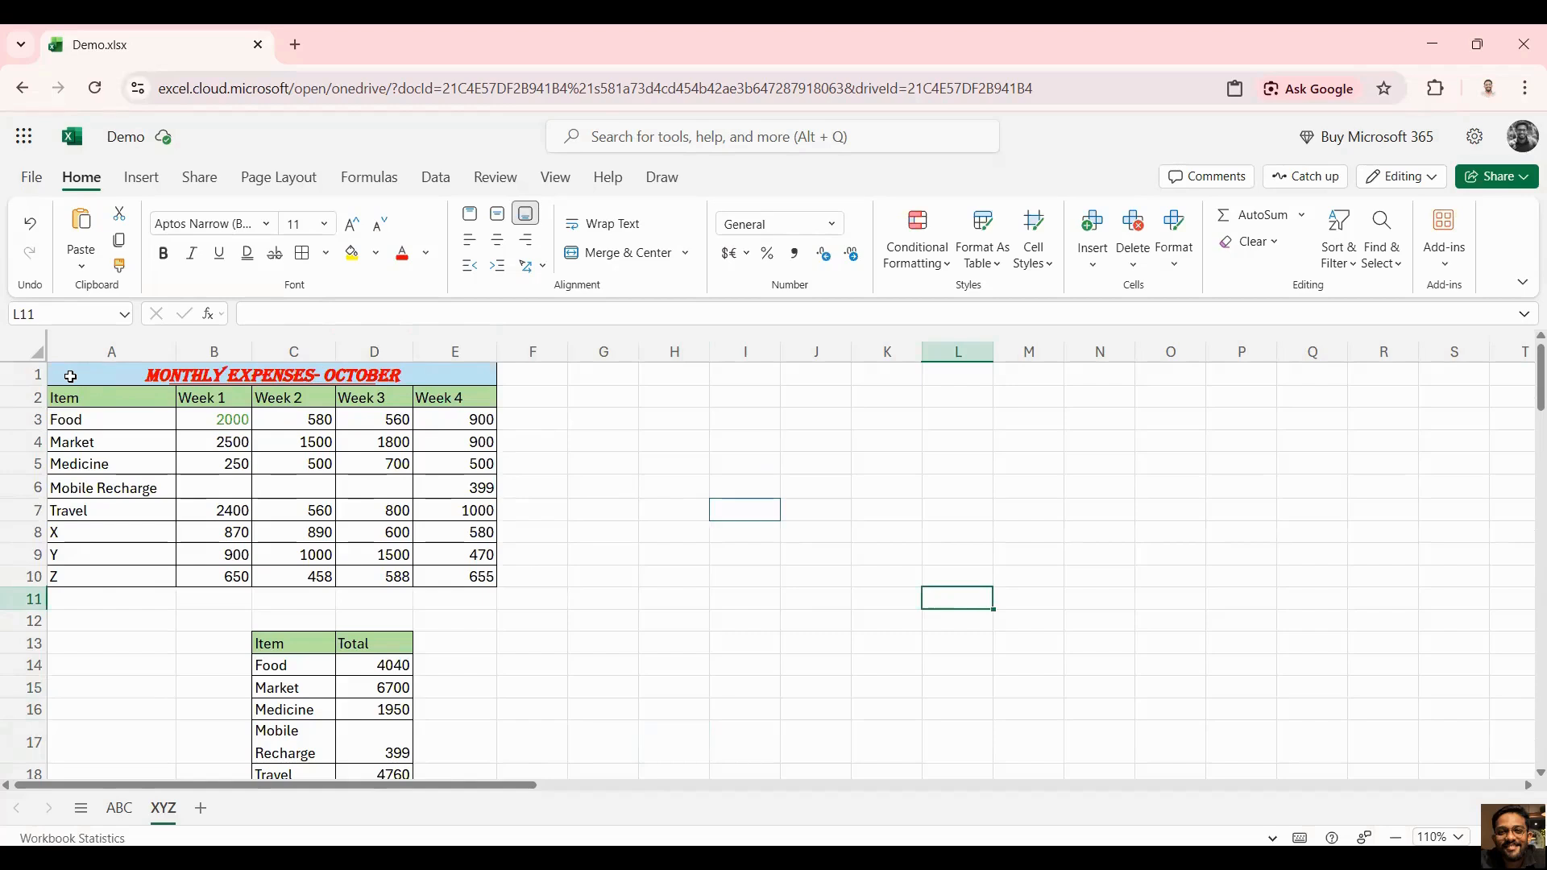
Insert a clustered column chart from the monthly expenses table A1:E10 and place it beside the table, starting around G2.
drag(75, 374, 307, 584)
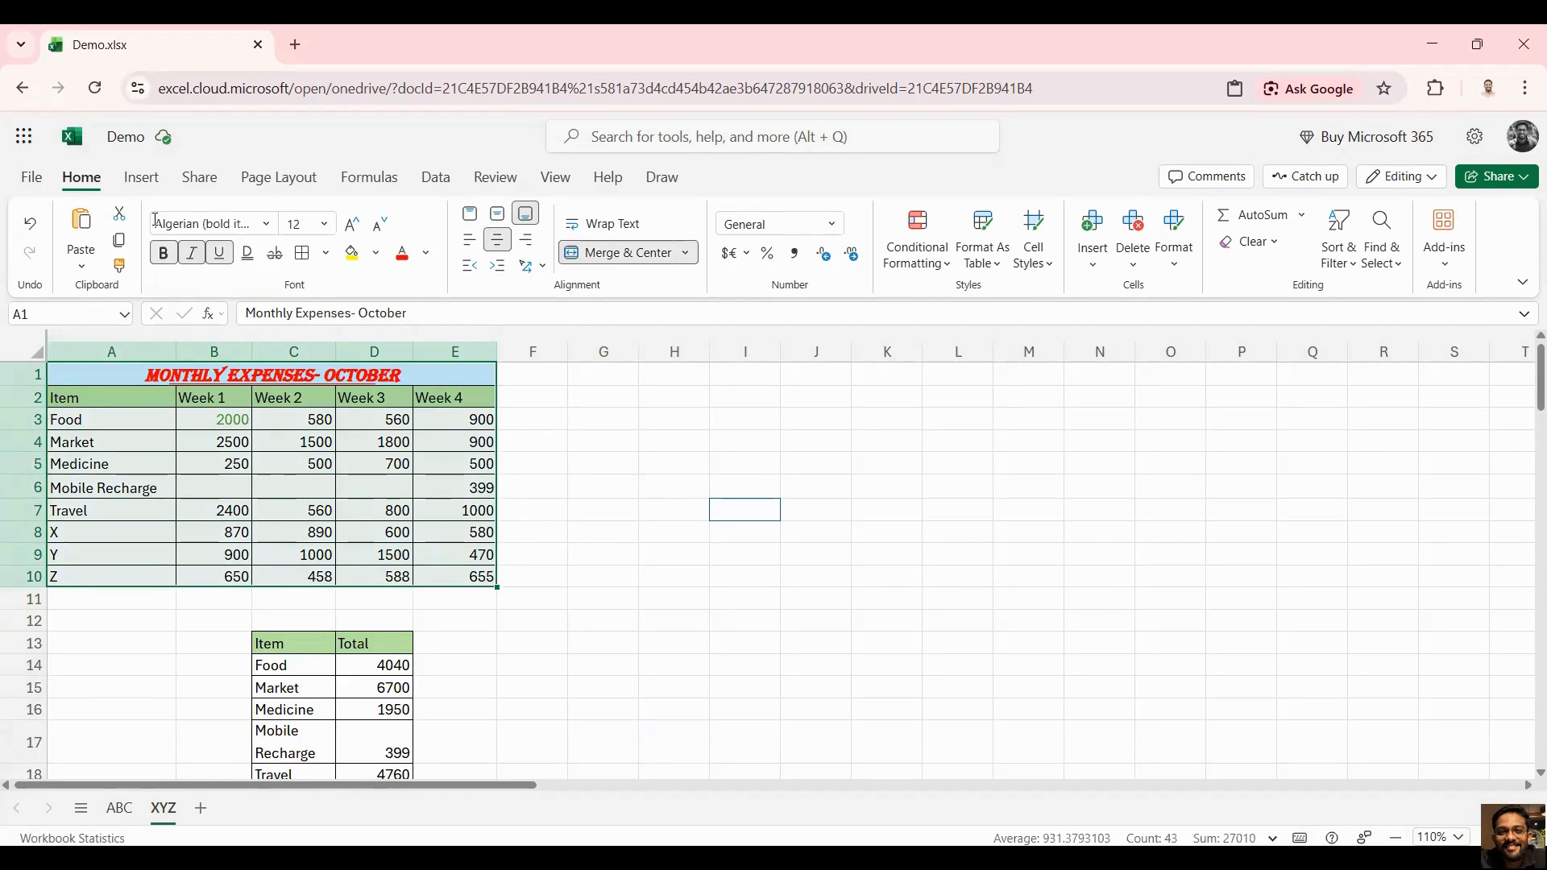
click(142, 179)
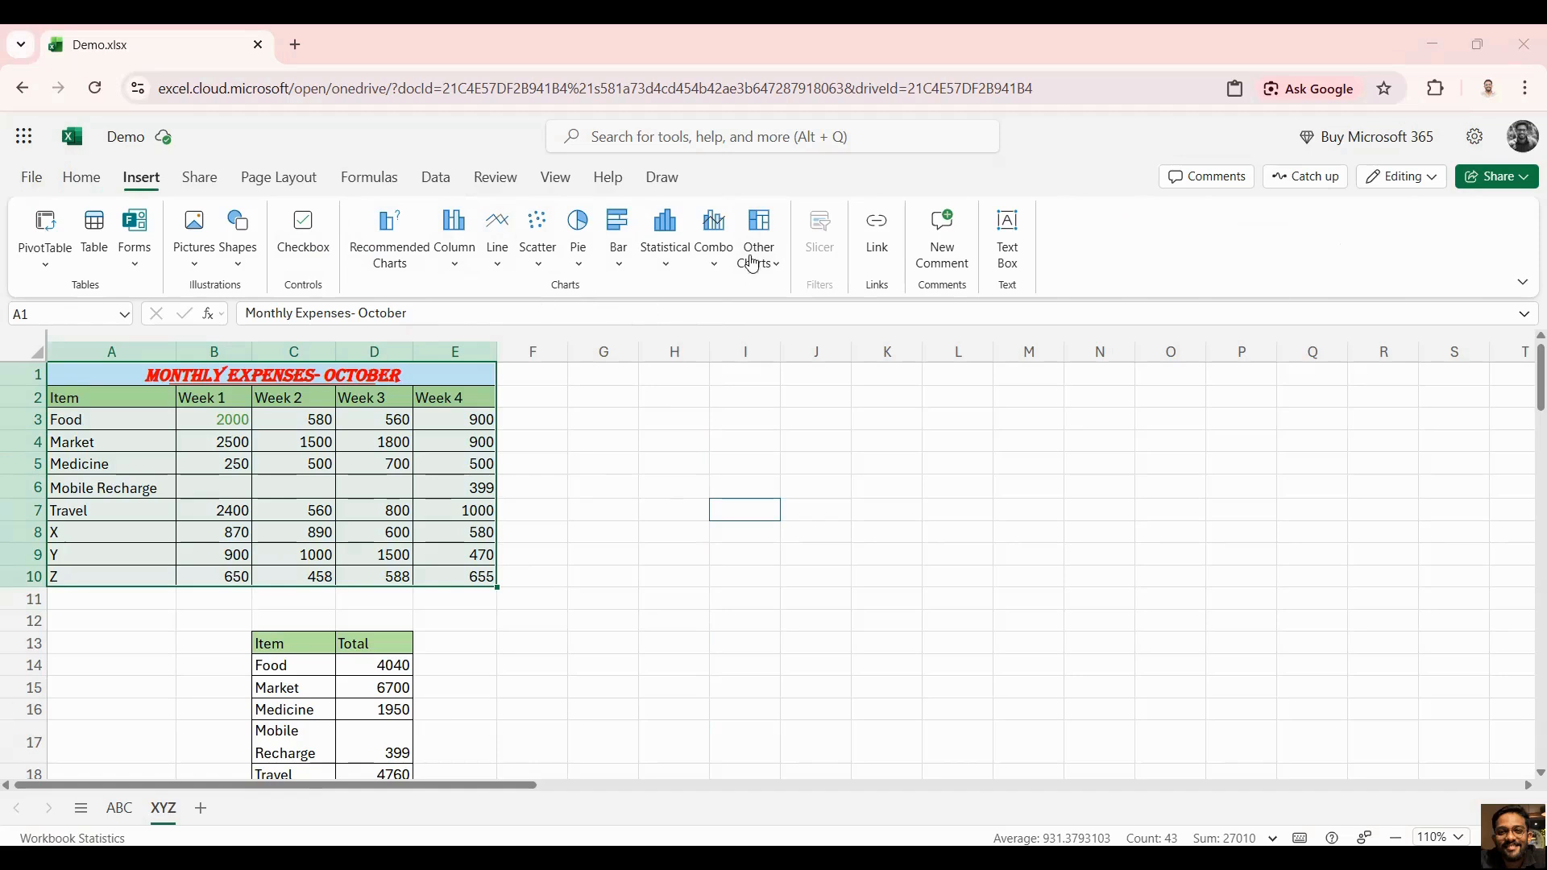
click(456, 272)
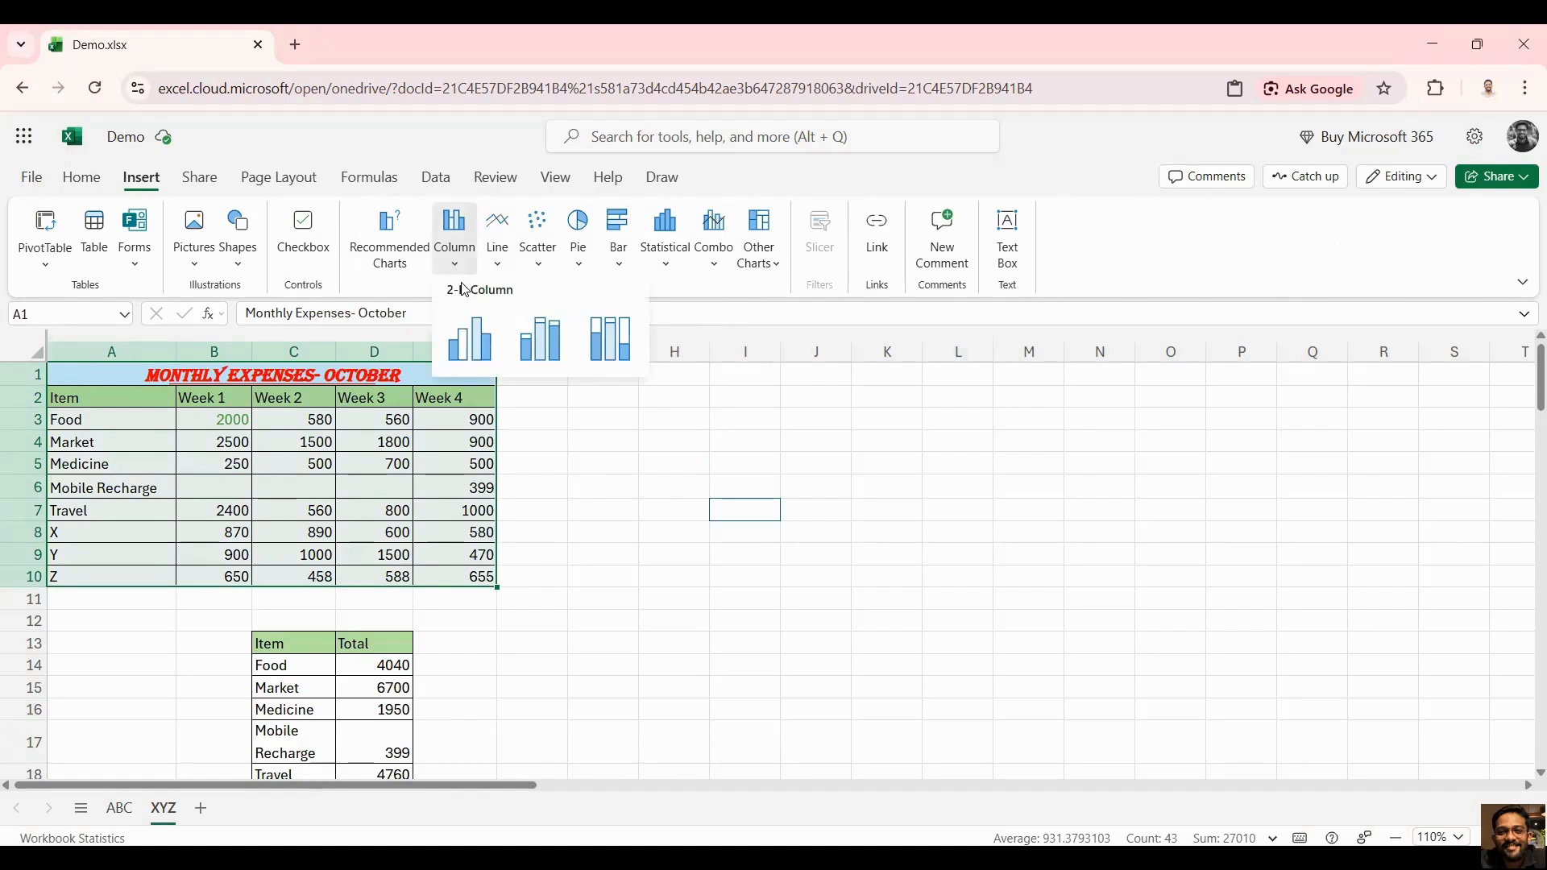
click(471, 342)
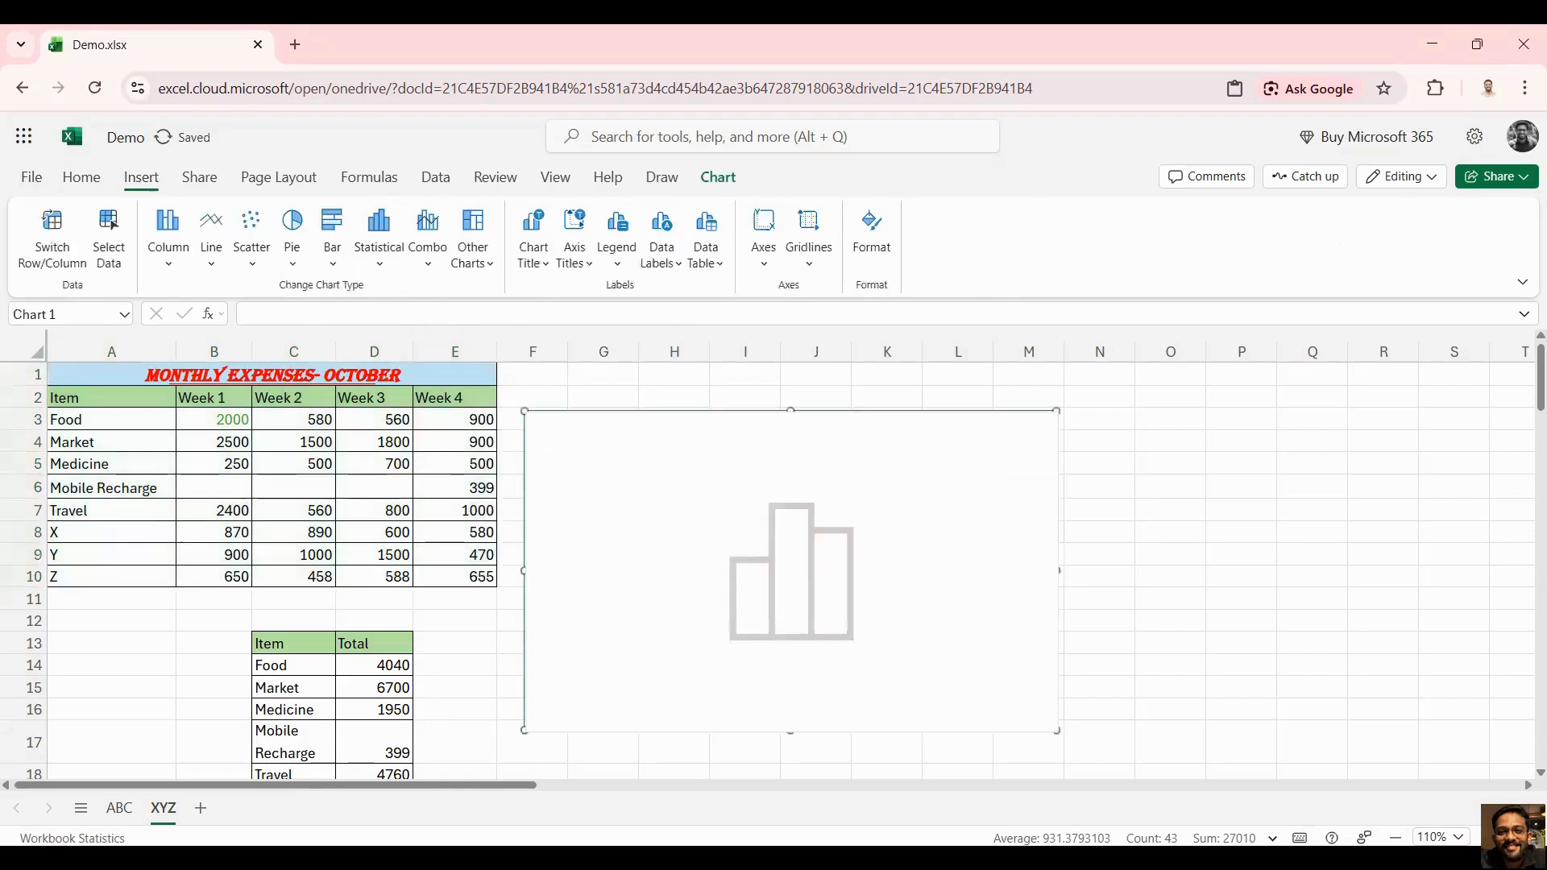
drag(887, 442, 925, 420)
Change the column chart's title to "Monthly Expense".
click(822, 415)
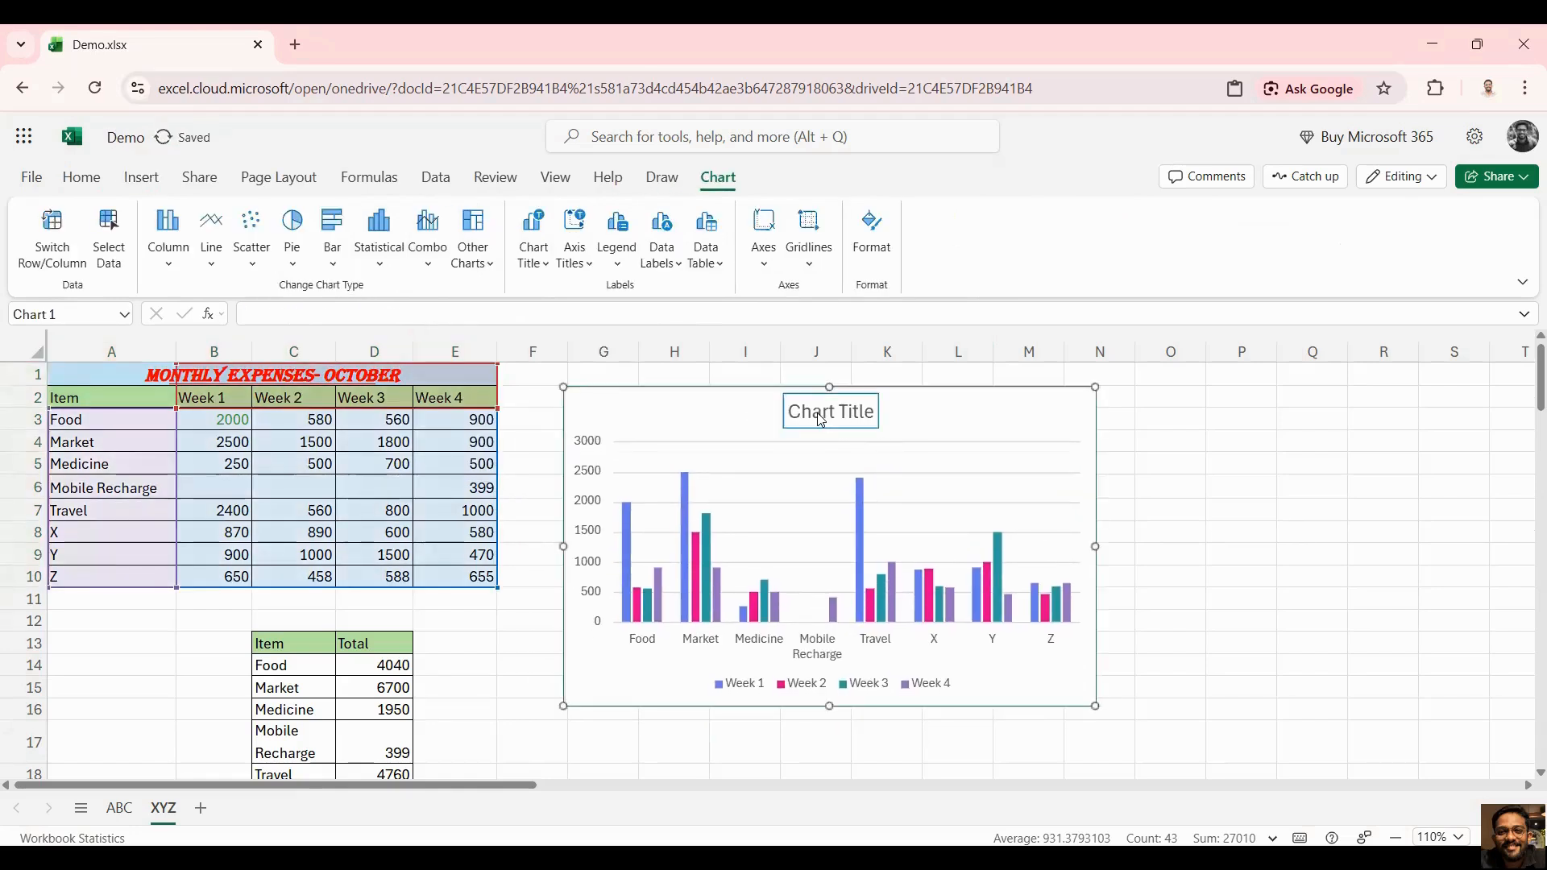
double_click(822, 419)
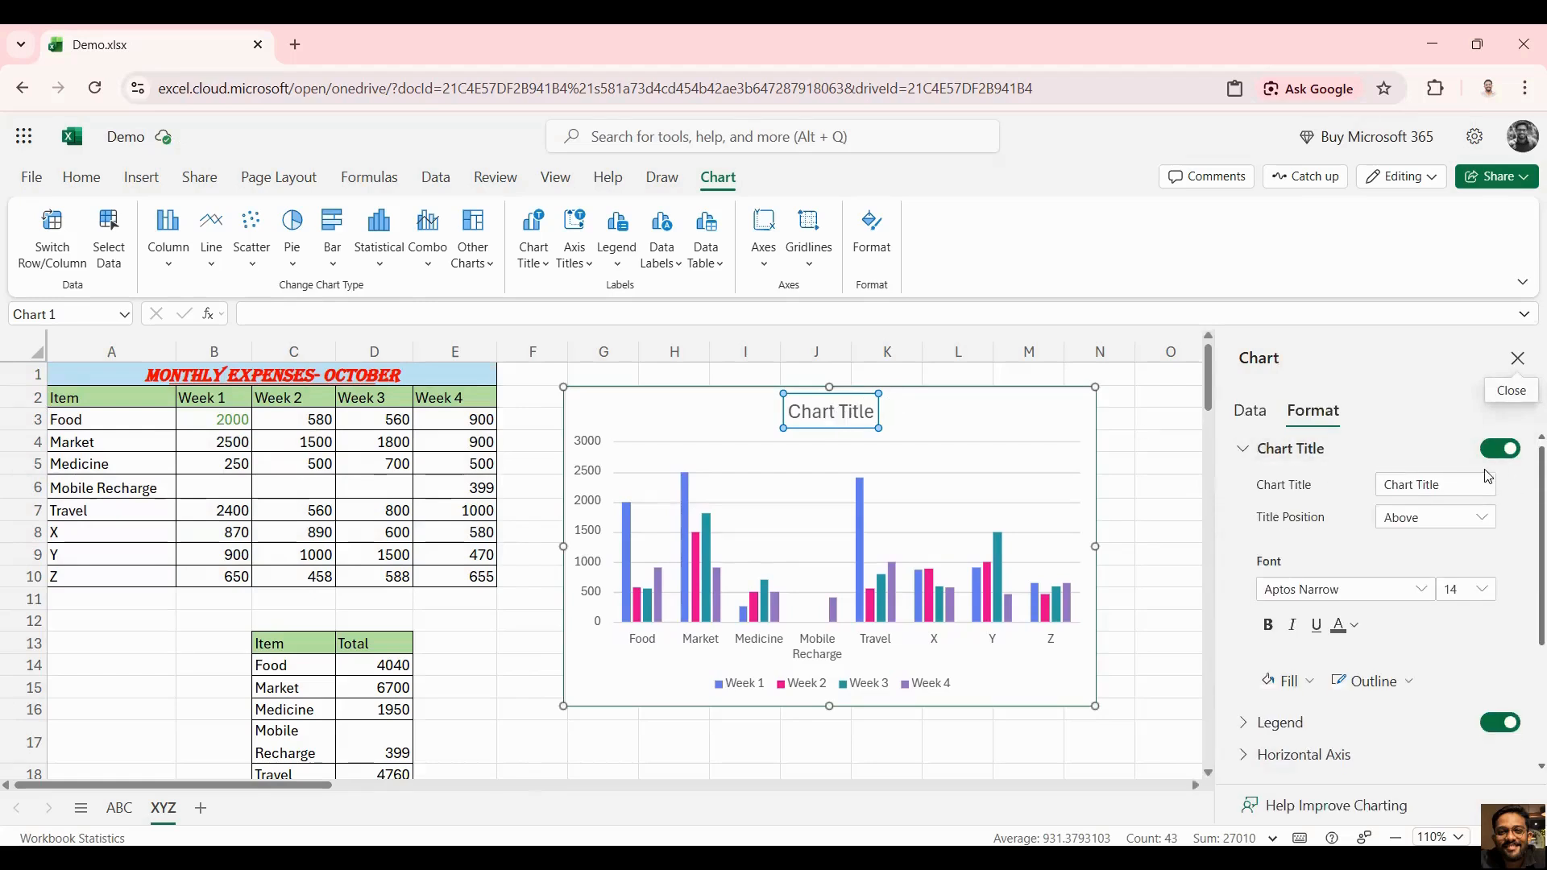
drag(1452, 482, 1360, 495)
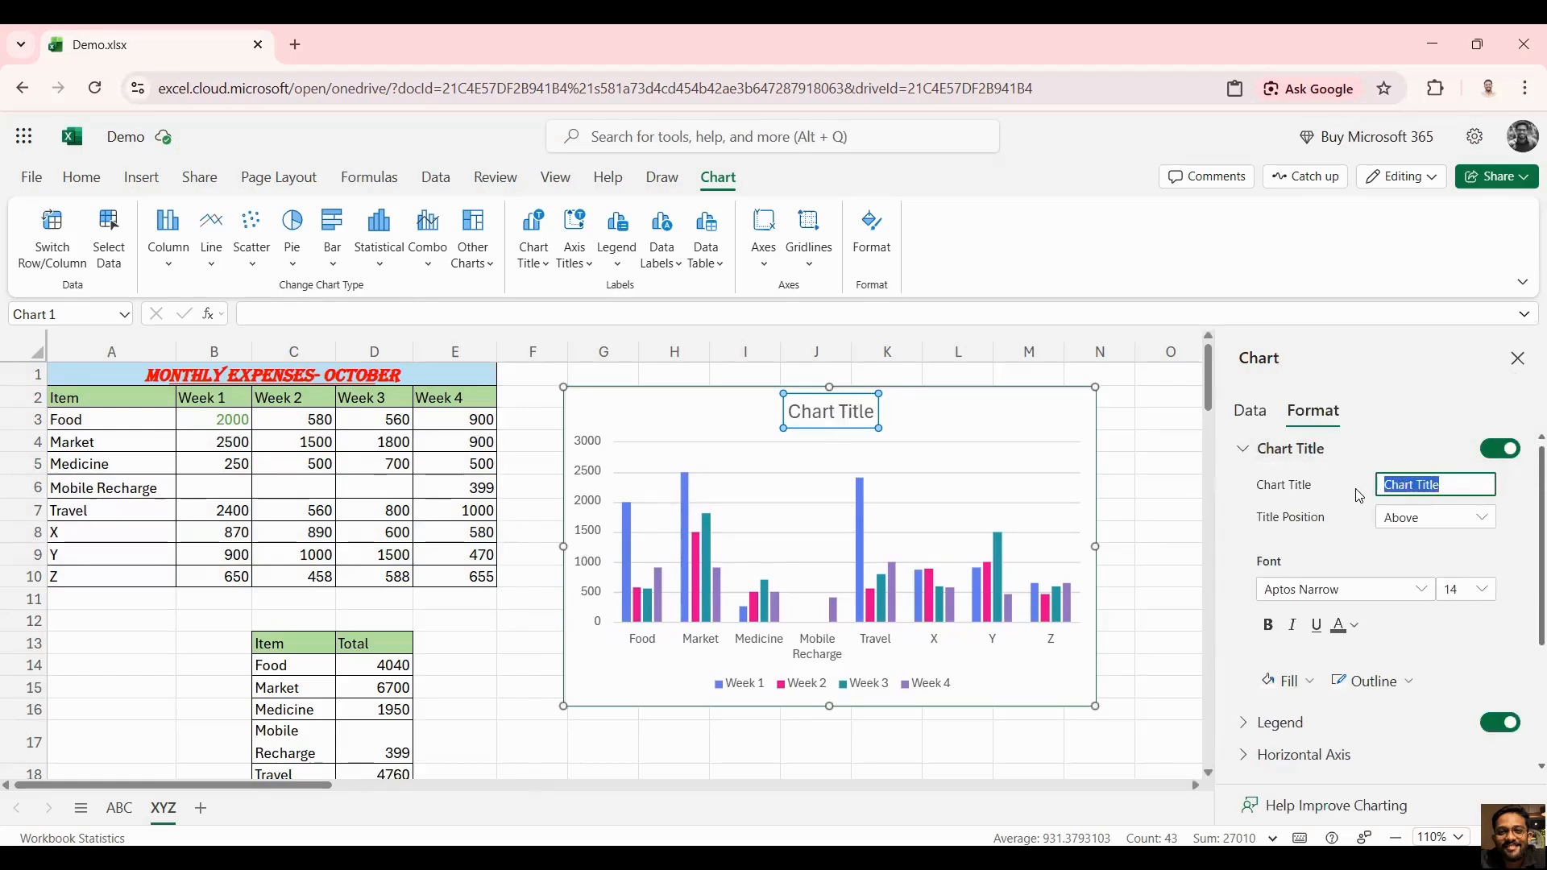
text(Monthly Expense)
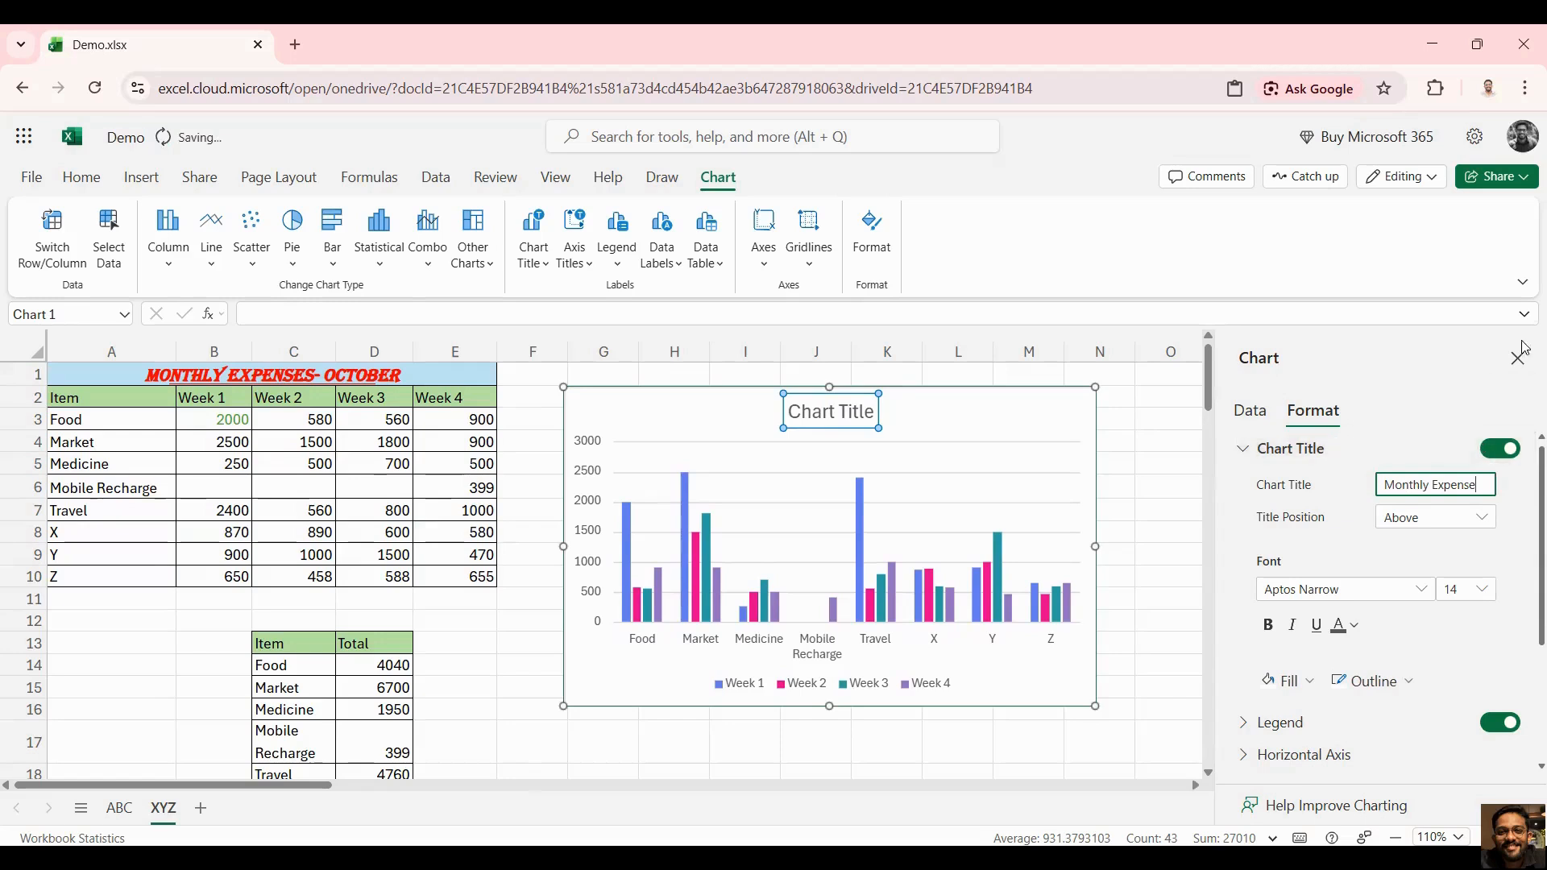
Apply the title "Monthly Expense" to the column chart and close its formatting options.
key(Return)
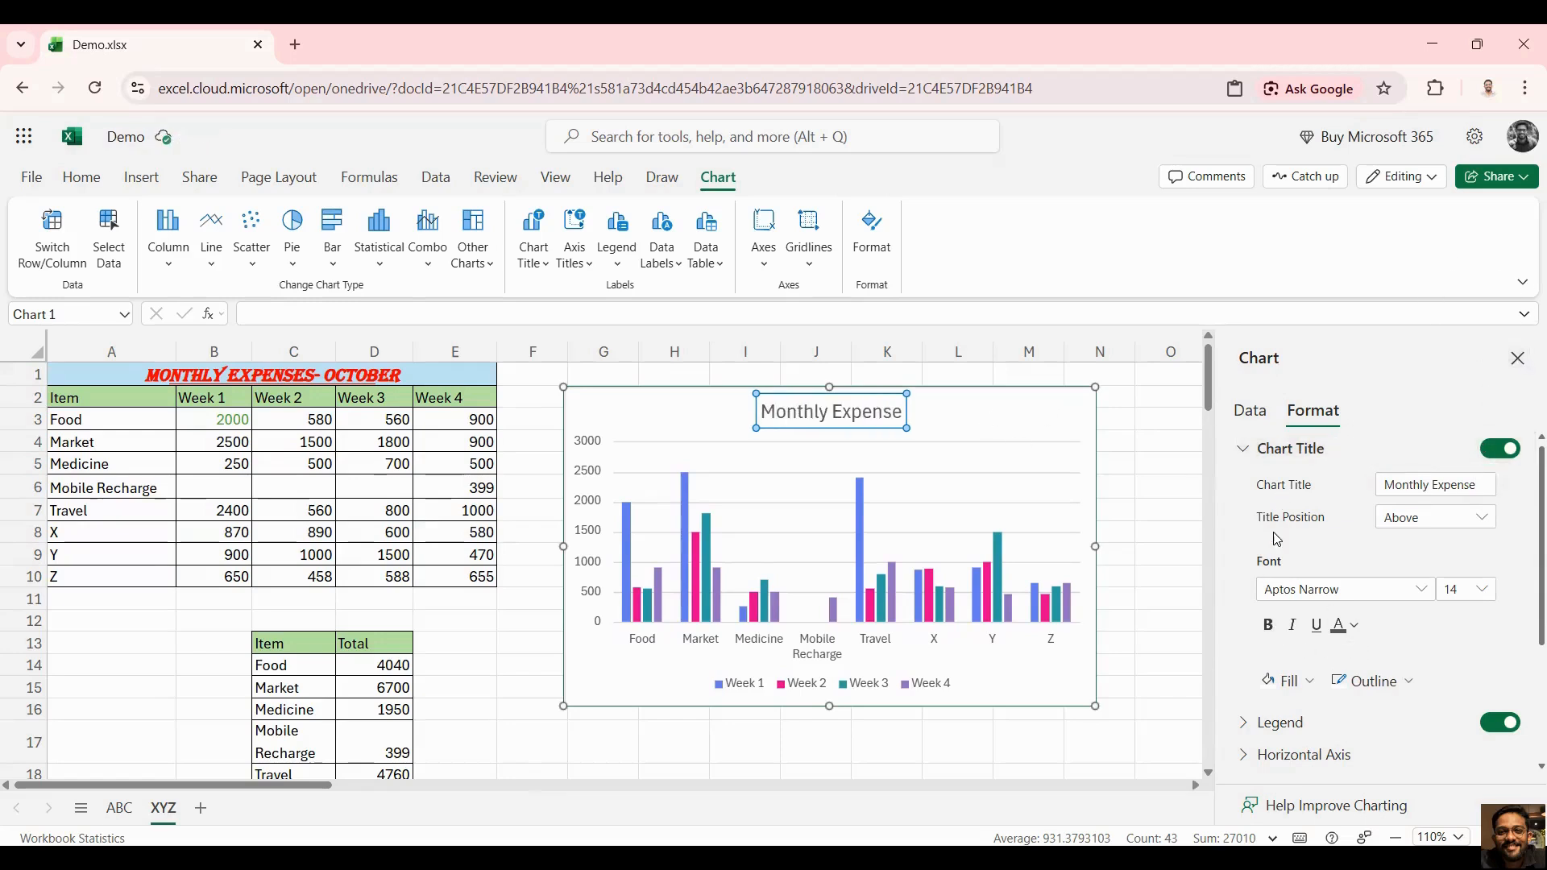
click(1518, 357)
click(1240, 441)
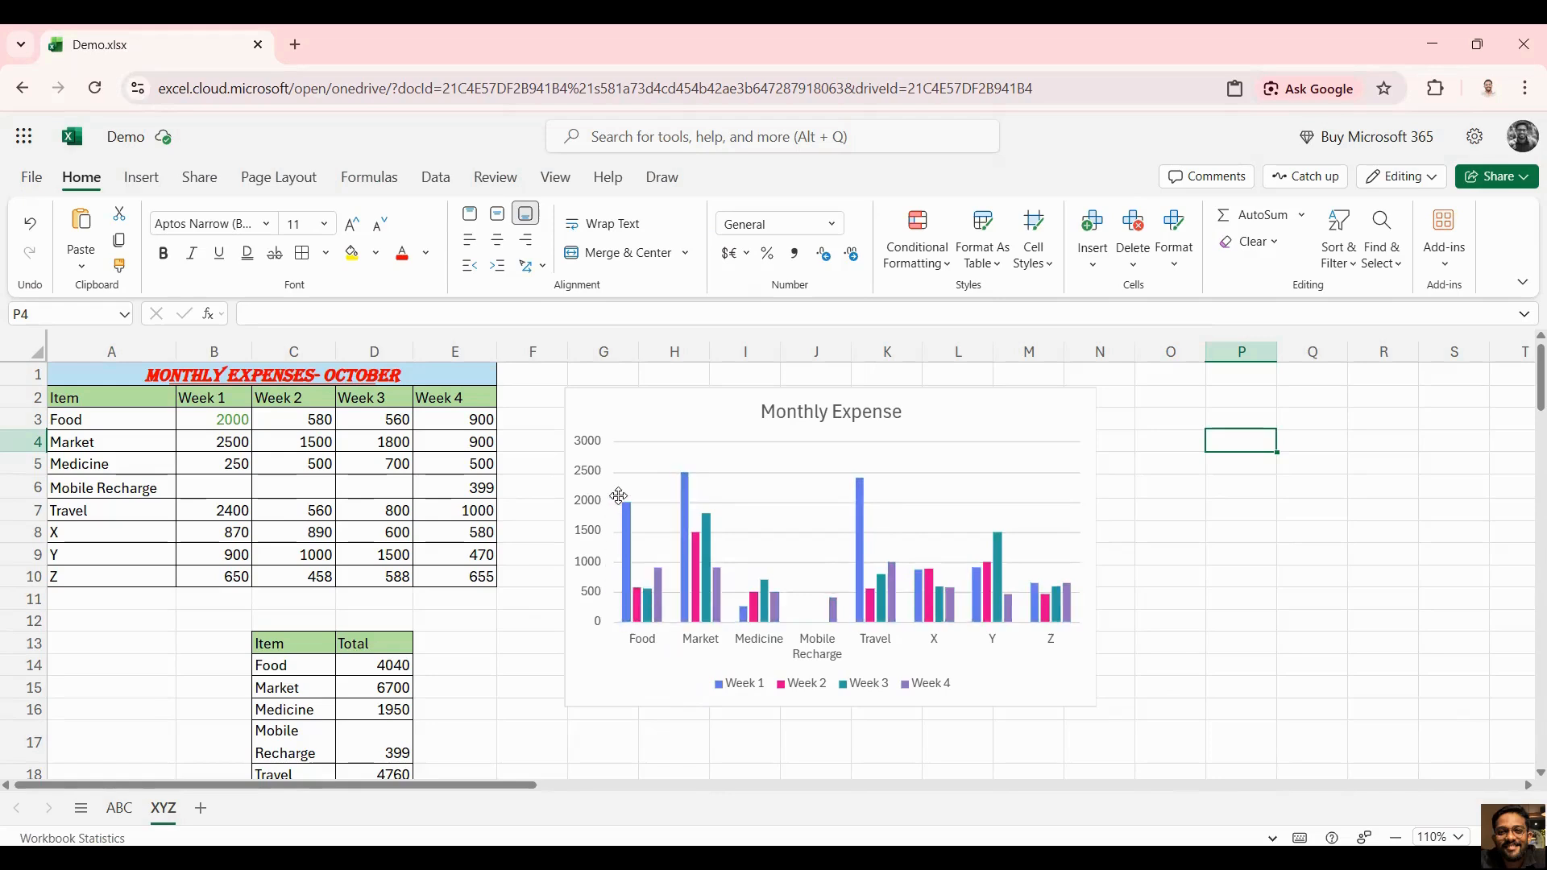
Delete the clustered column chart beside the monthly expenses table.
mouse_move(952, 606)
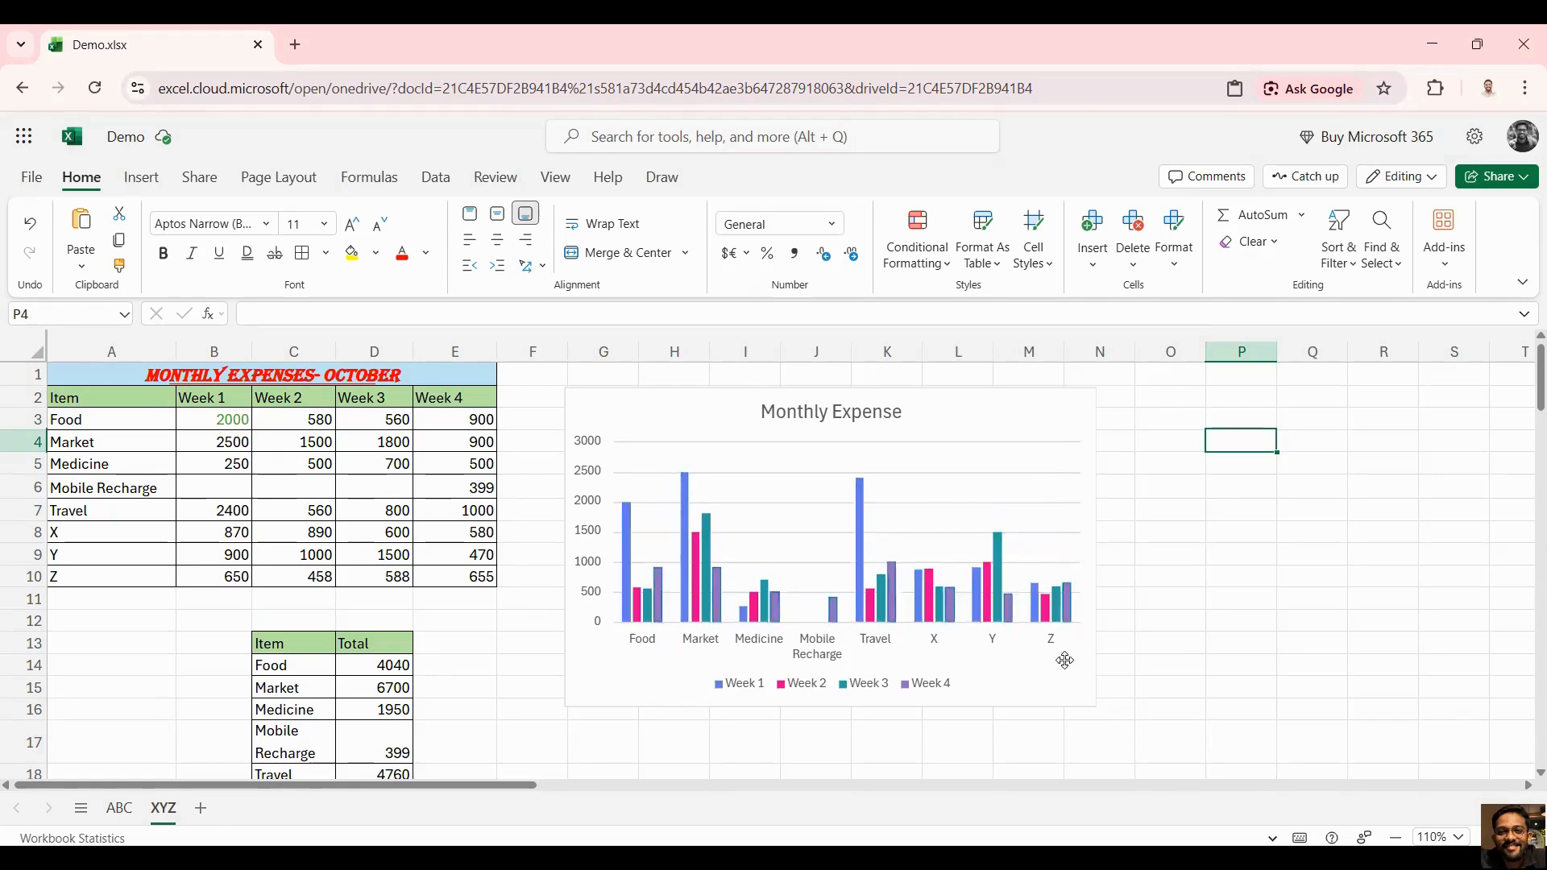
click(601, 412)
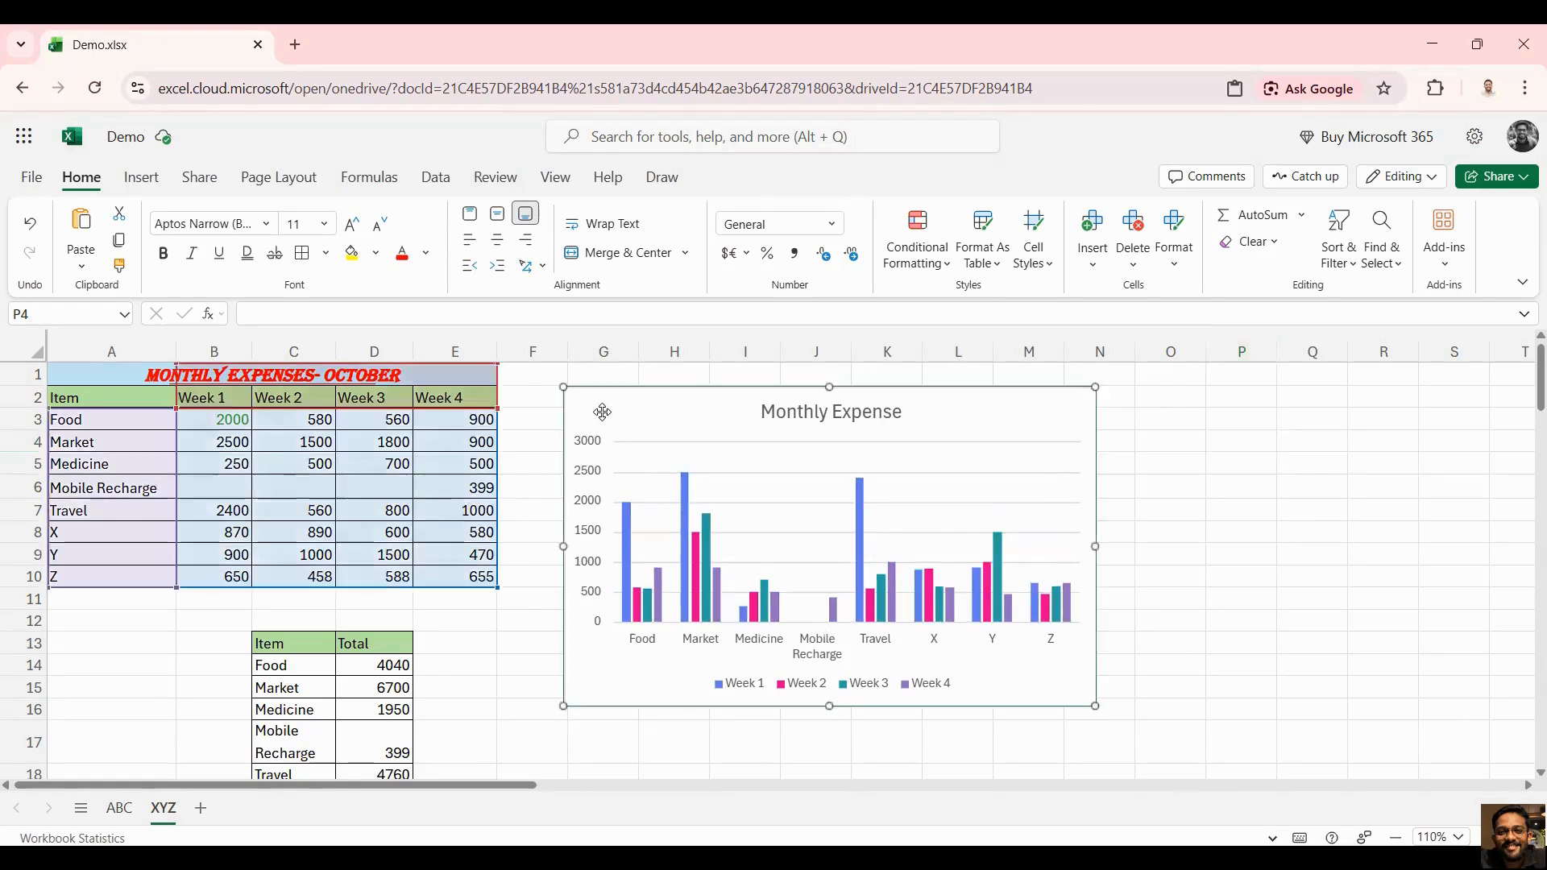
key(Delete)
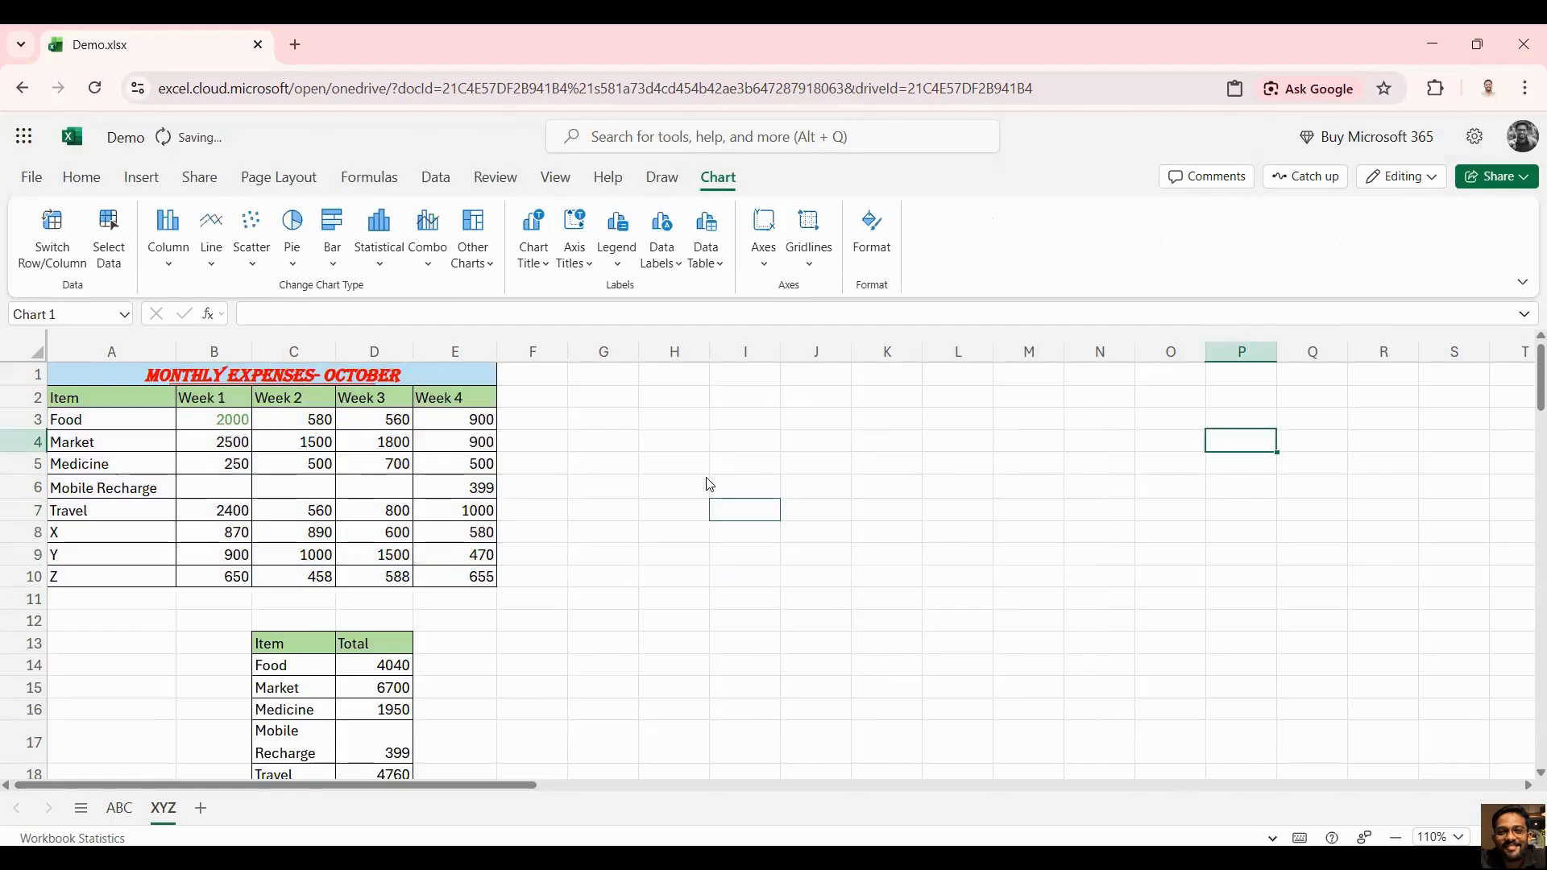
Try a 2-D stacked column chart of the monthly expenses table A1:E10, and remove it again.
drag(120, 376, 272, 577)
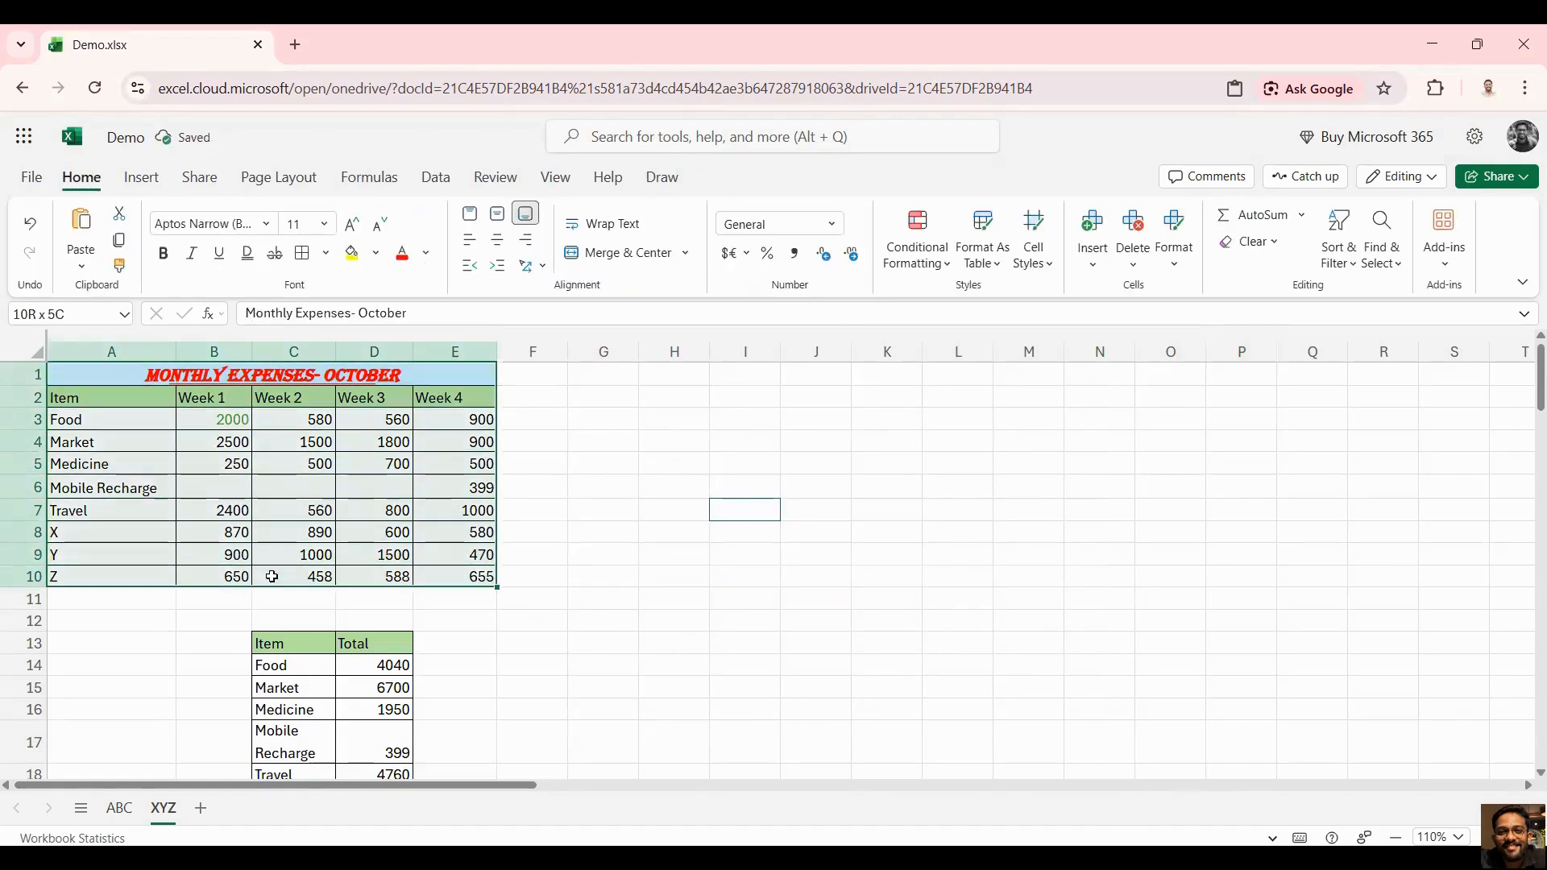
click(141, 177)
click(457, 271)
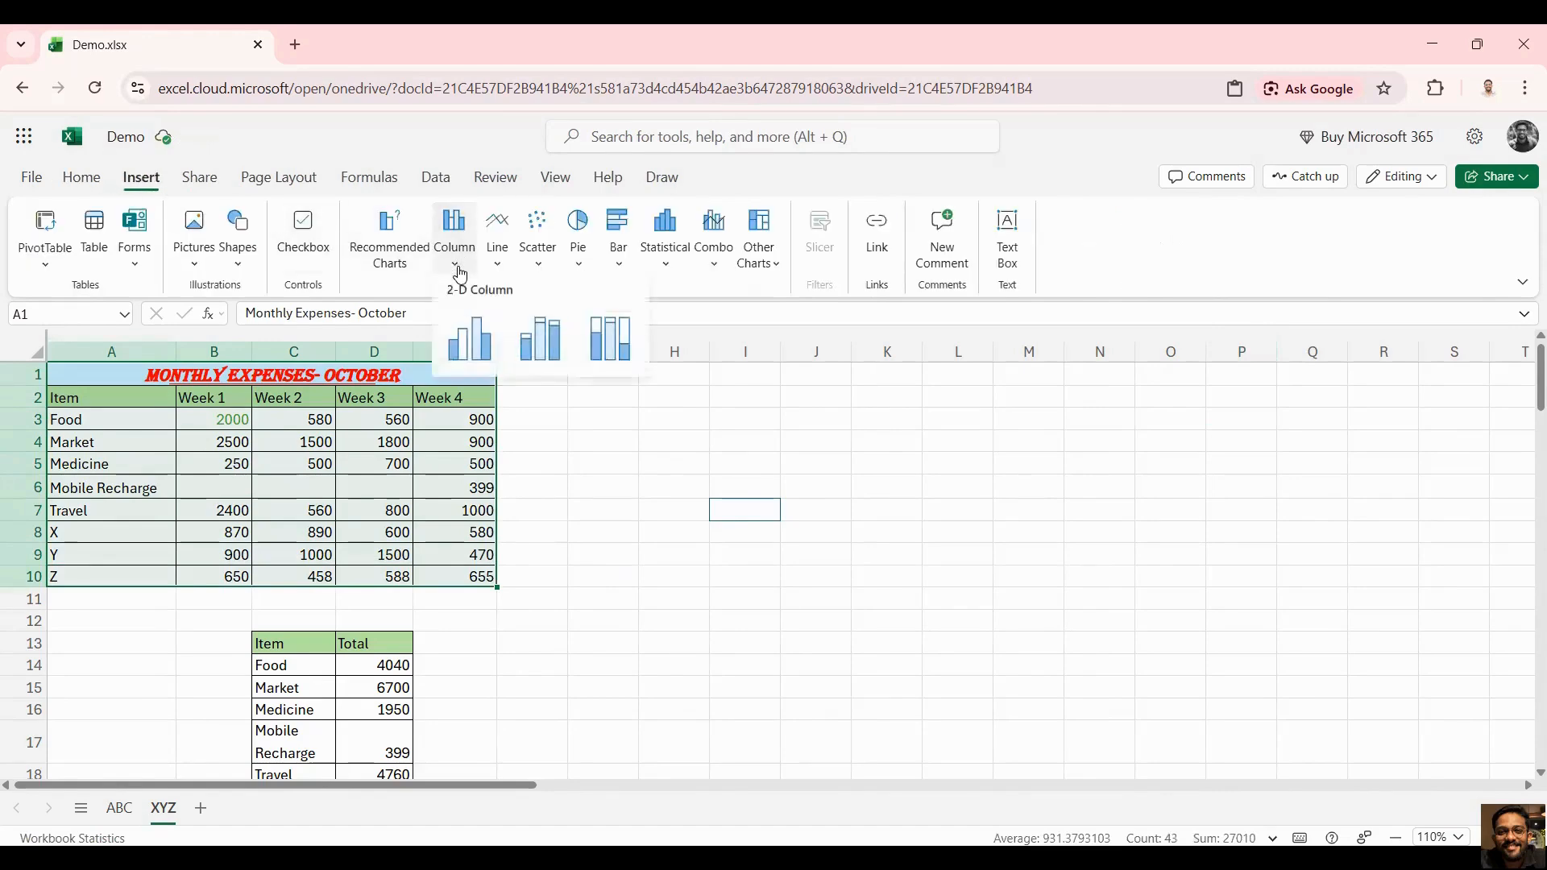
click(542, 355)
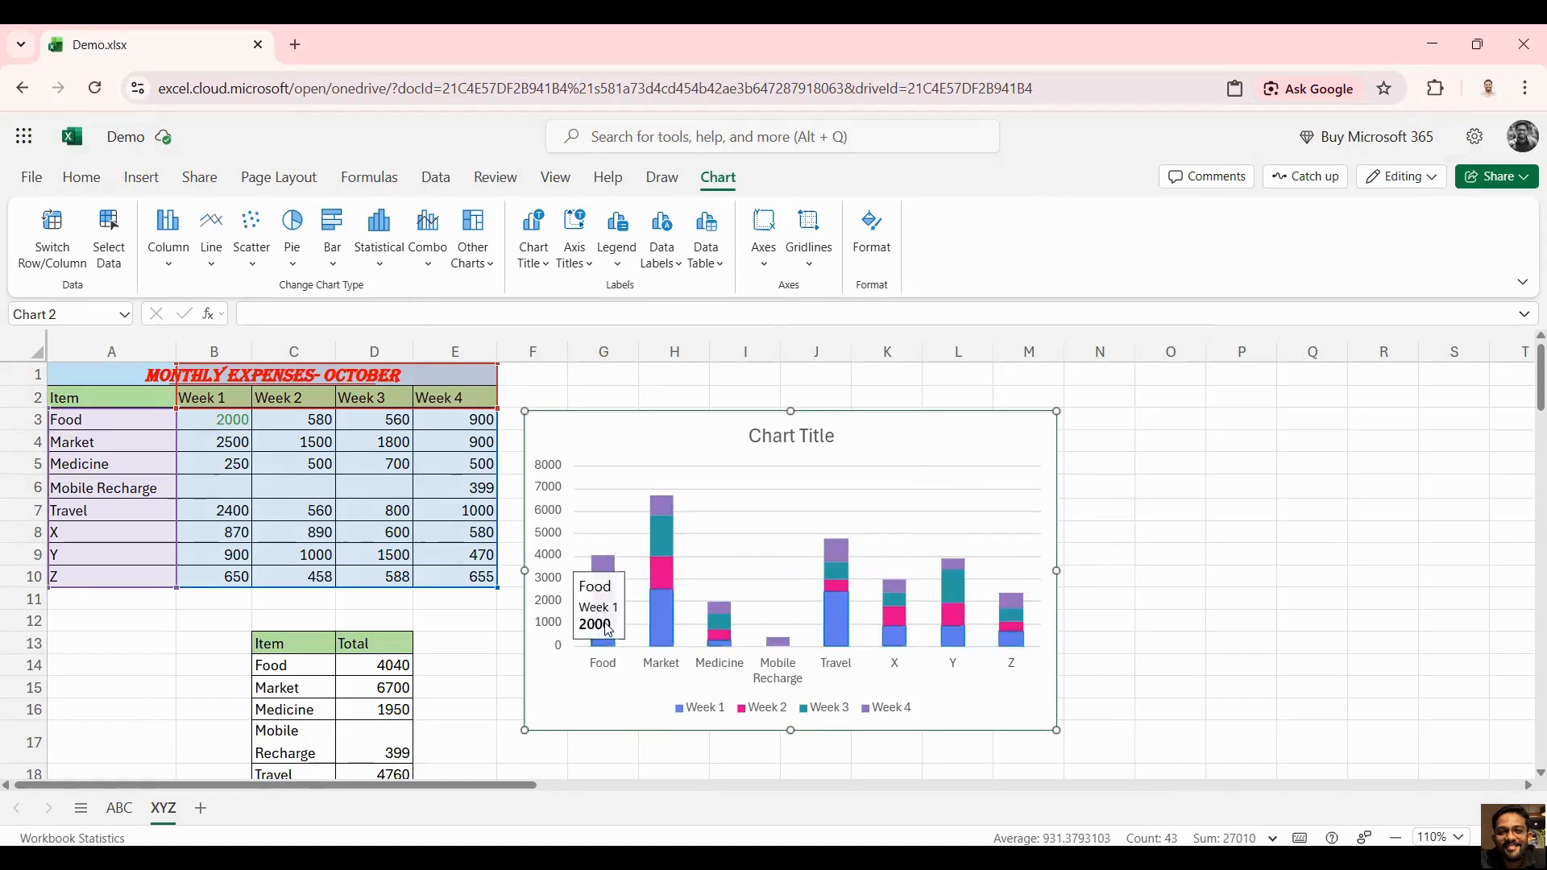
mouse_move(608, 596)
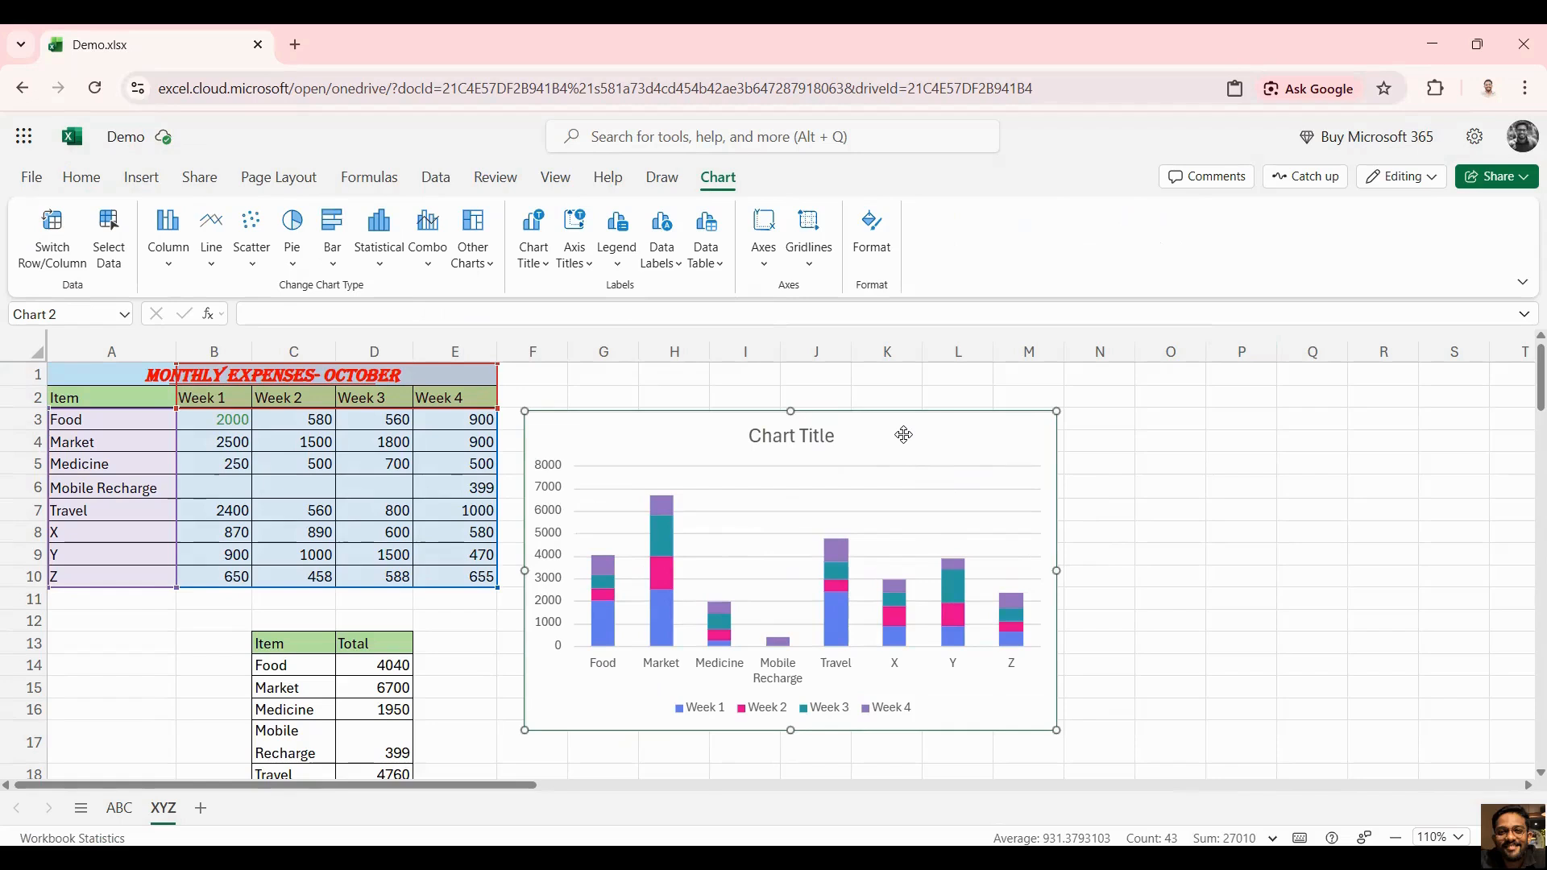
key(Delete)
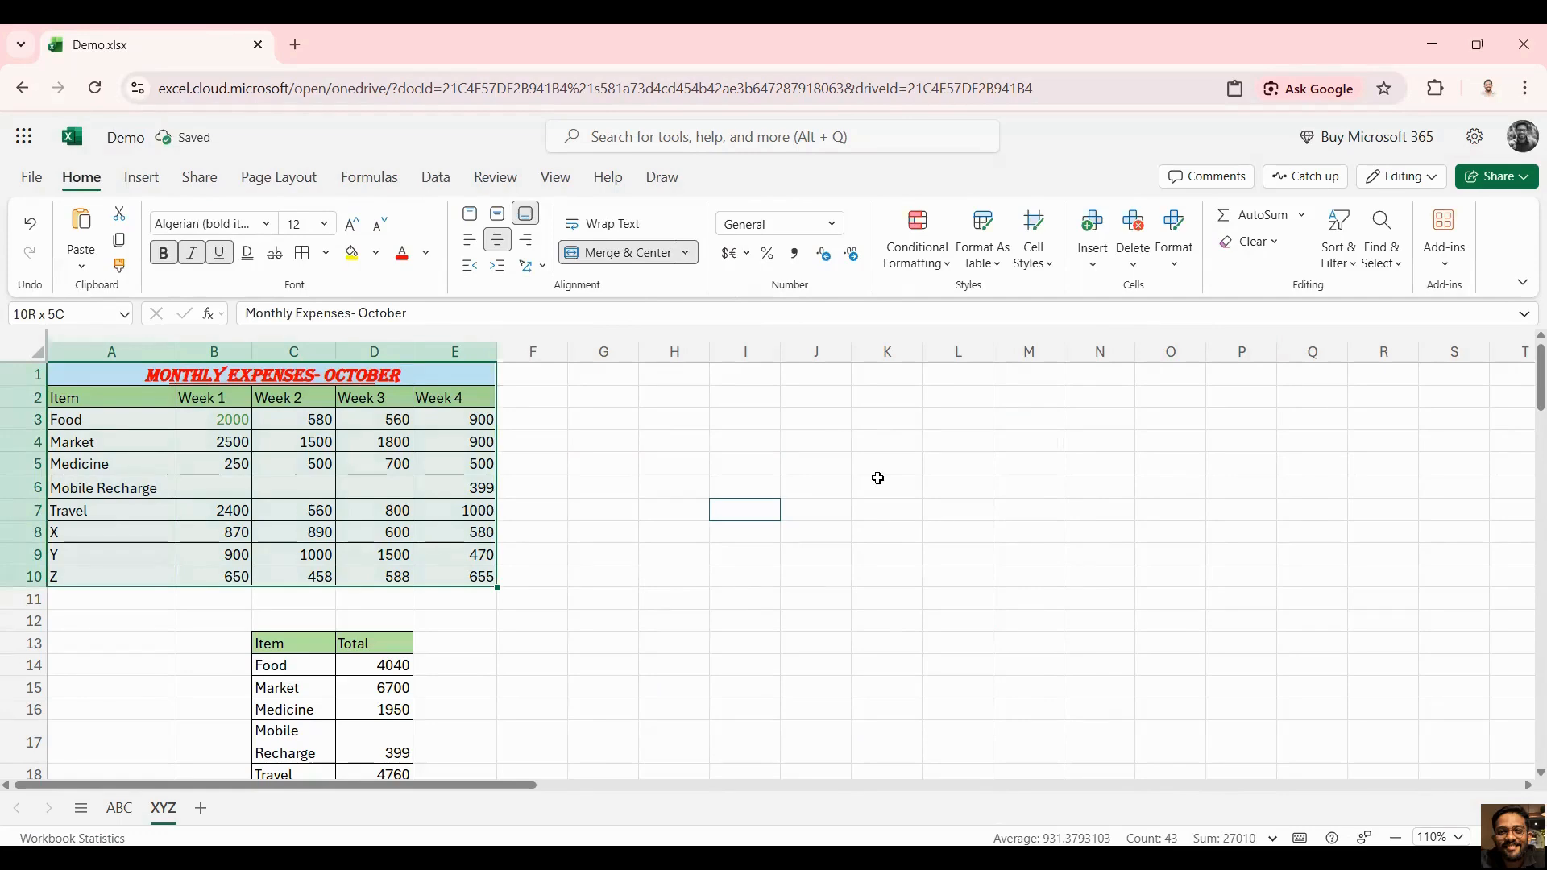
click(757, 592)
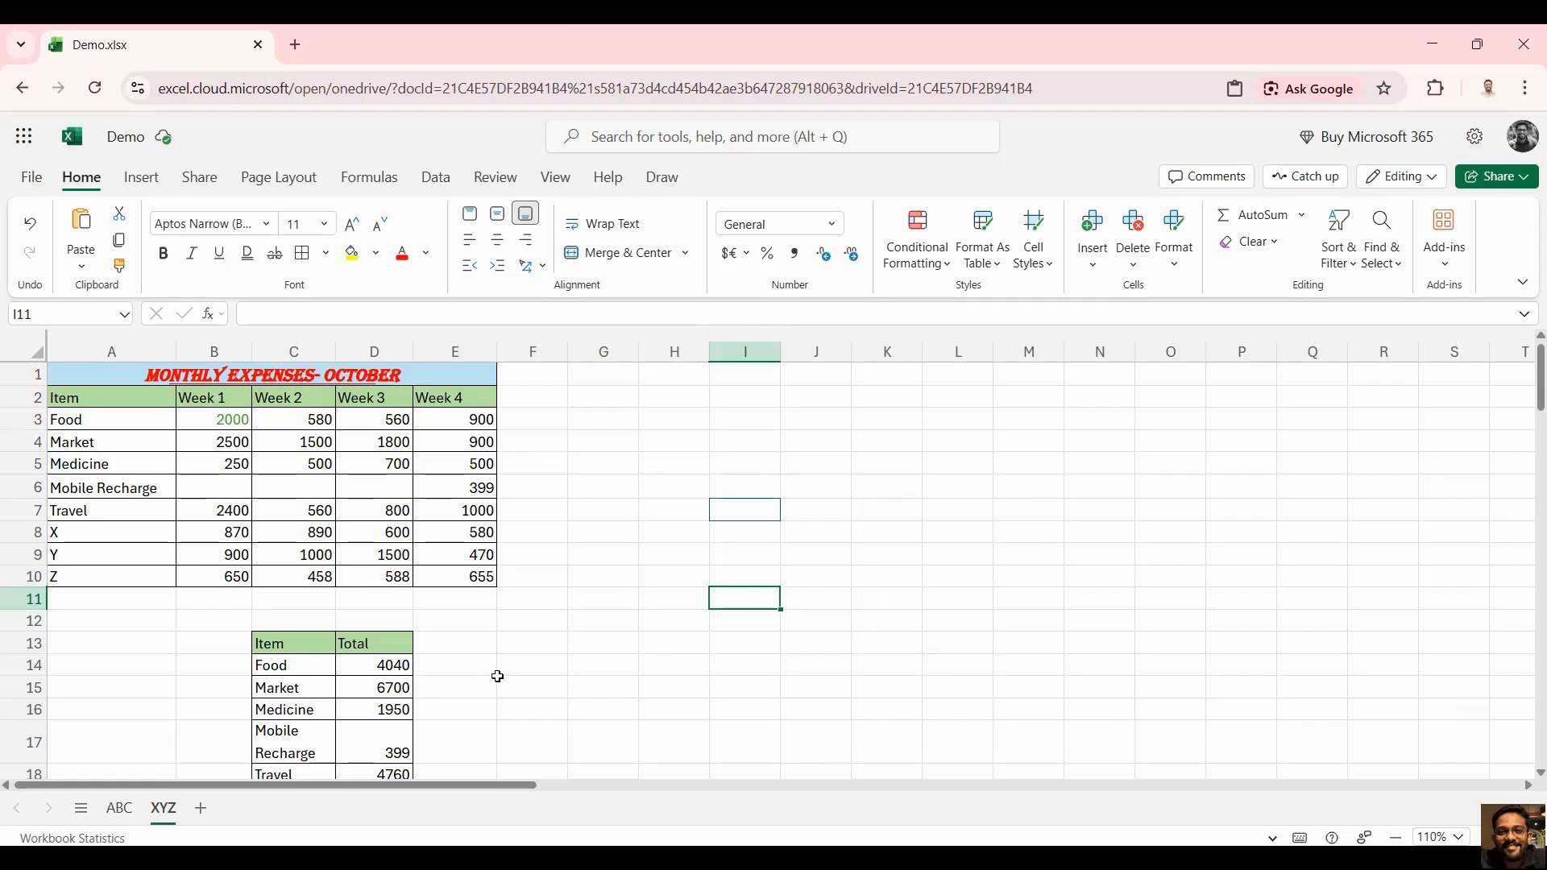
Insert a 2-D pie chart from the totals table C13:D22, including the Total Expense row, and enlarge it to reach column N.
scroll(594, 684, down, 3)
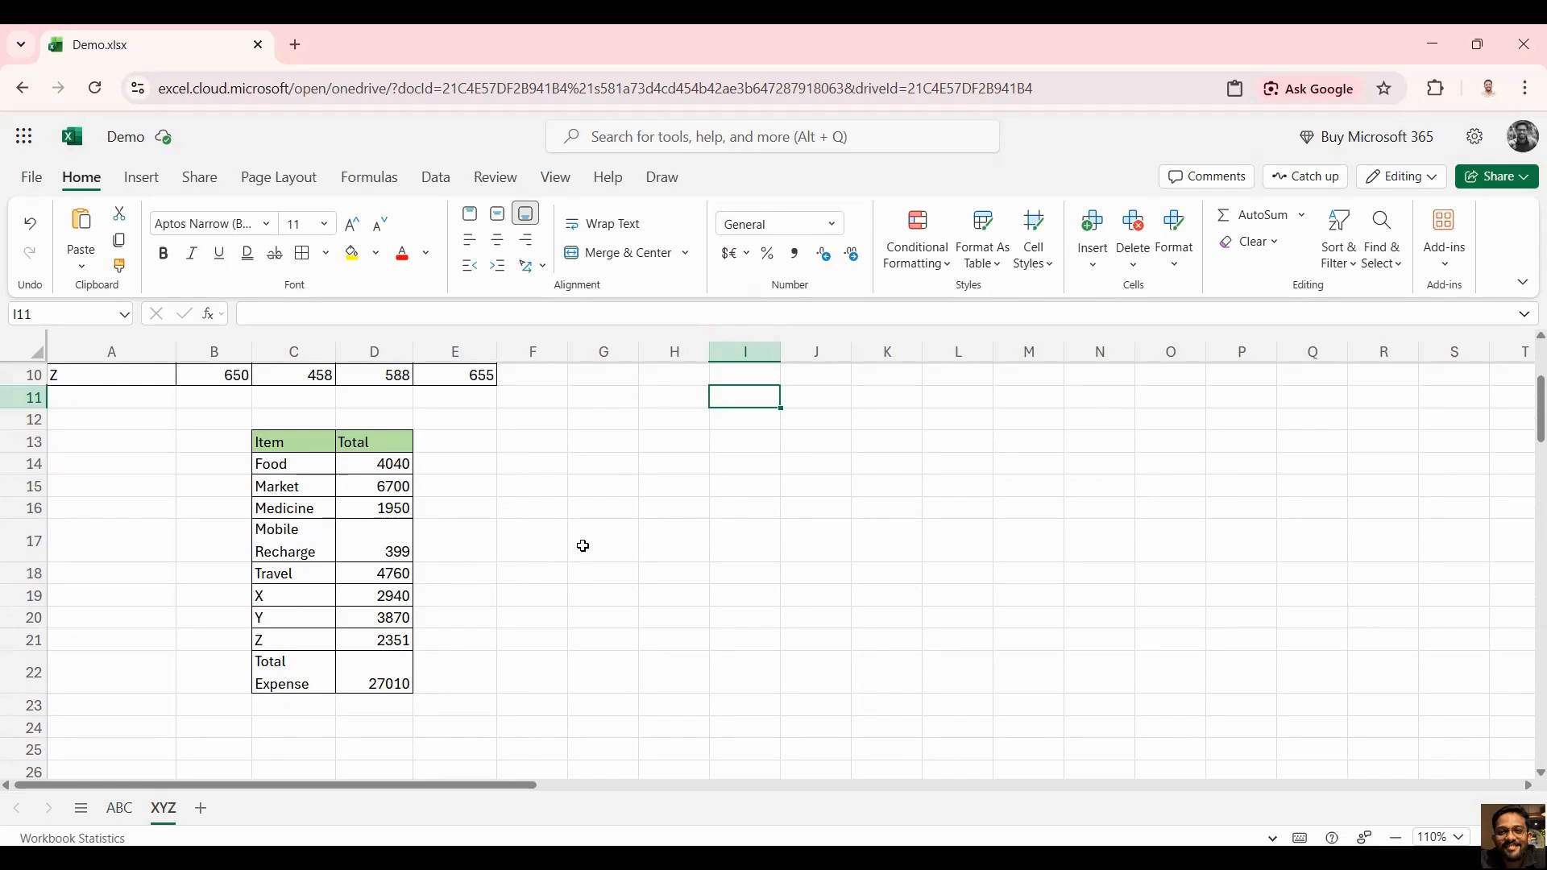
scroll(583, 544, up, 3)
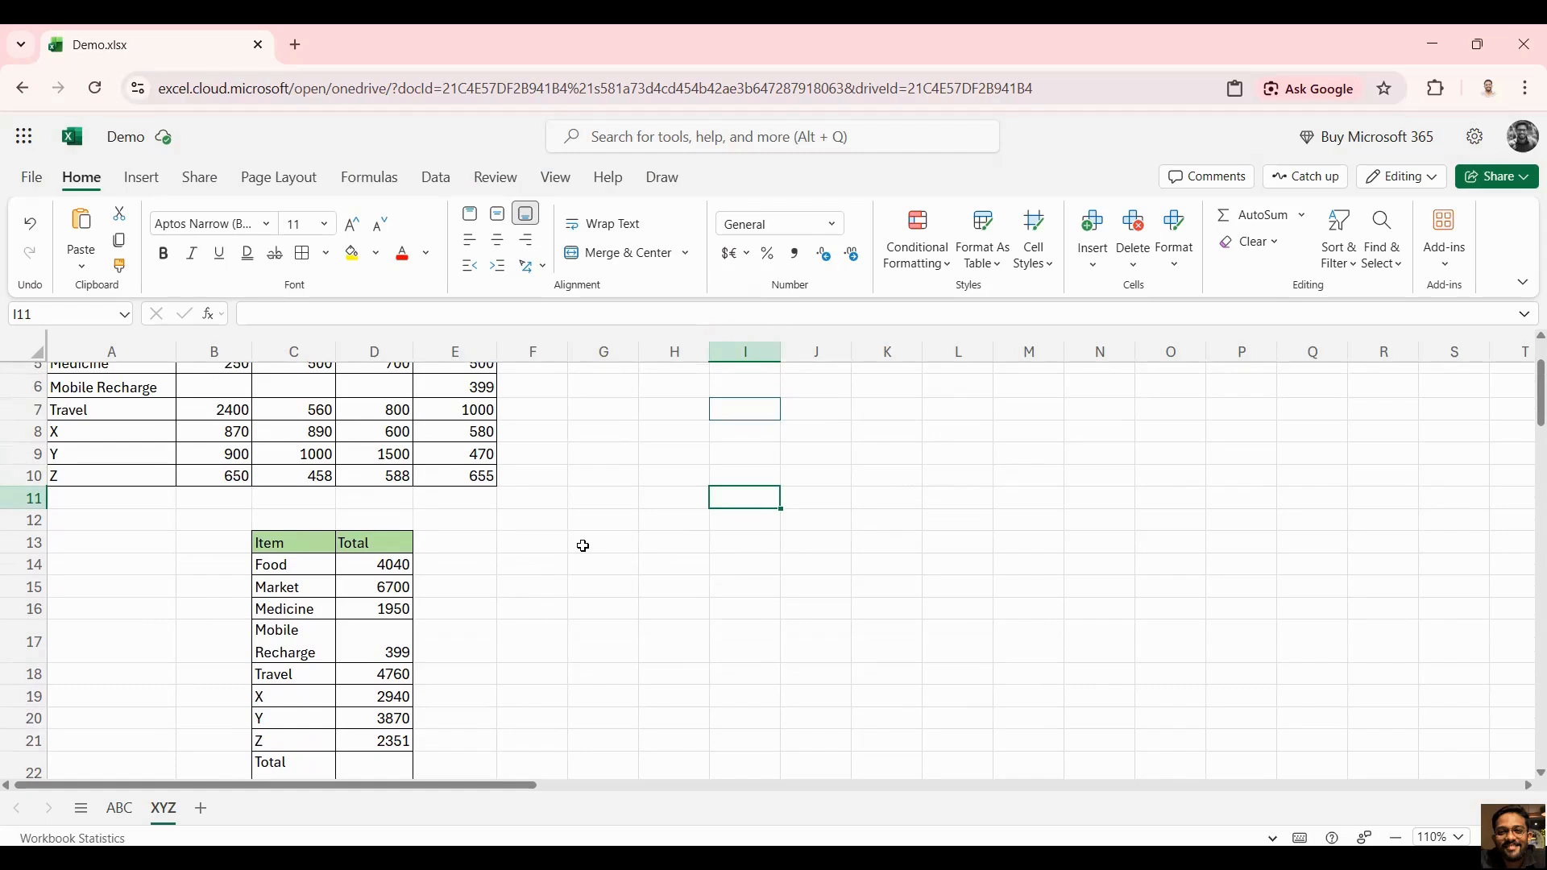
scroll(583, 545, up, 3)
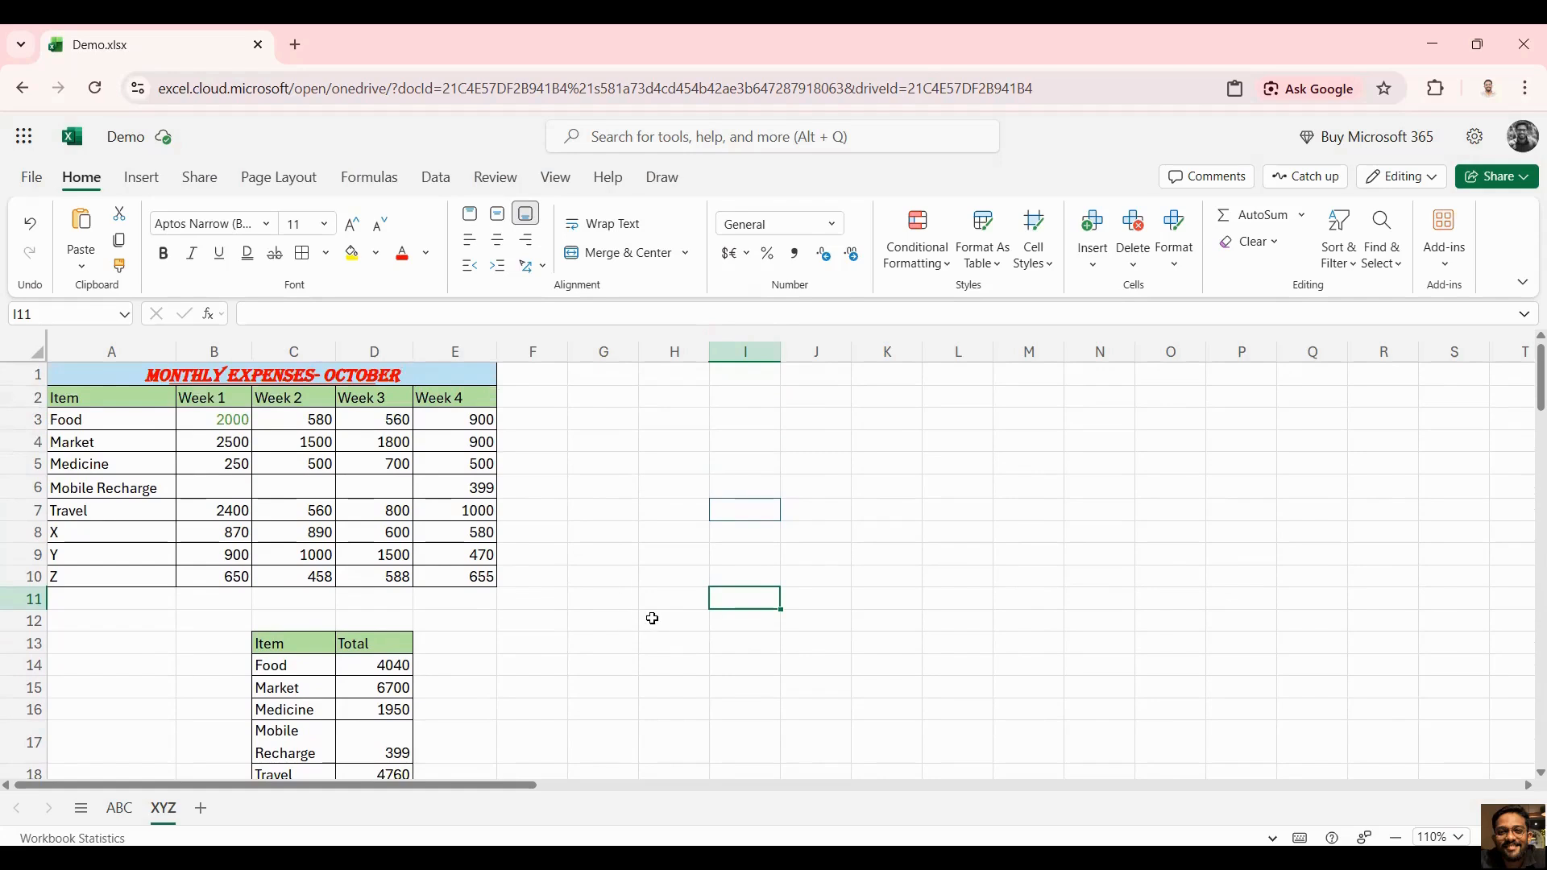
scroll(653, 618, down, 3)
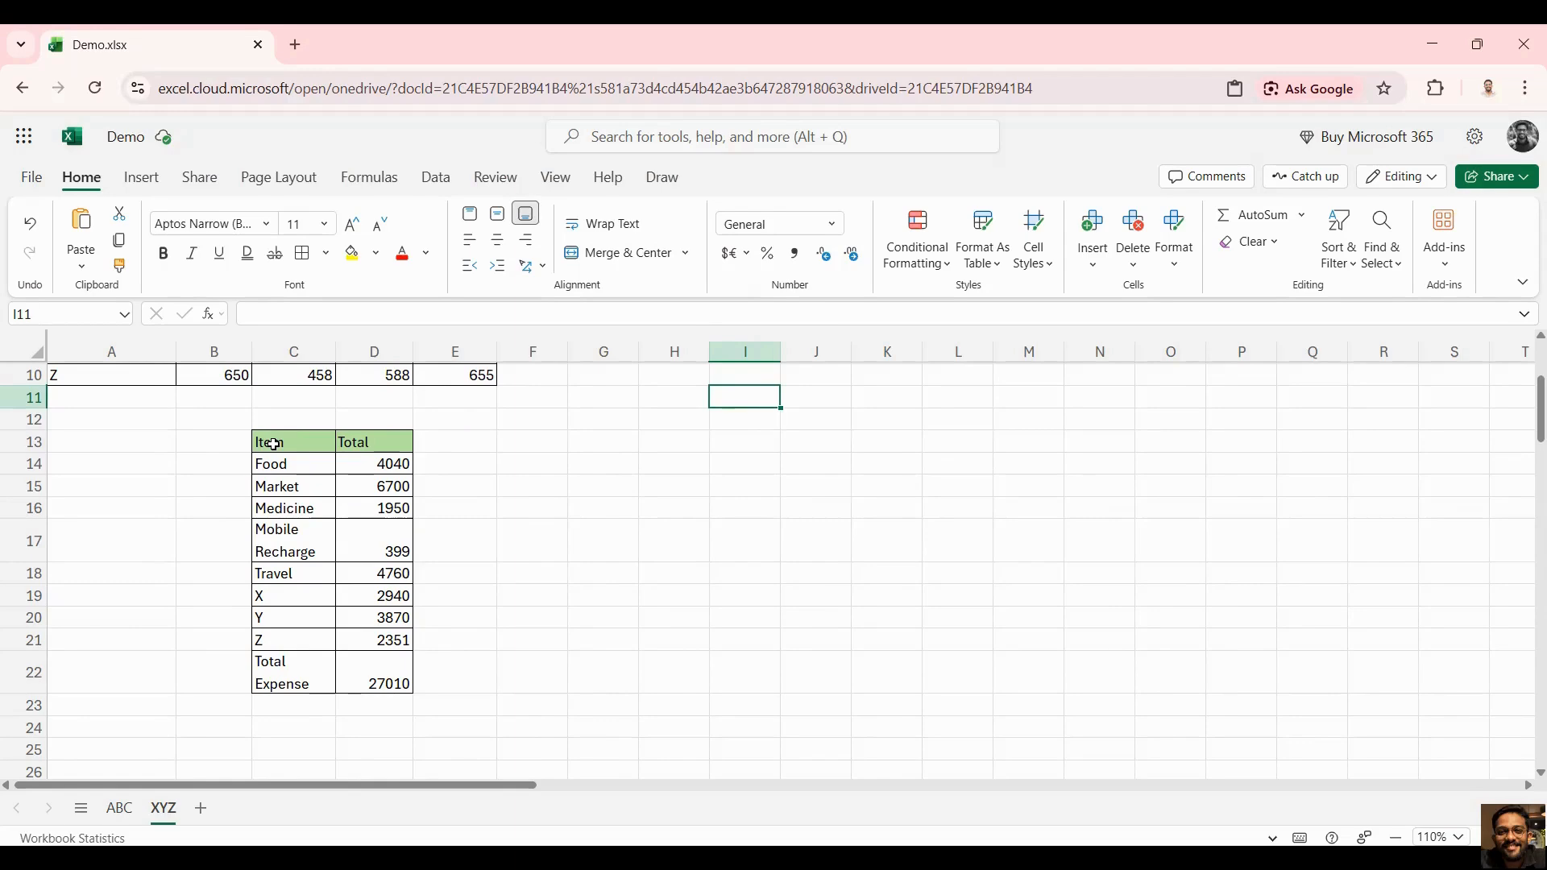
drag(274, 444, 359, 683)
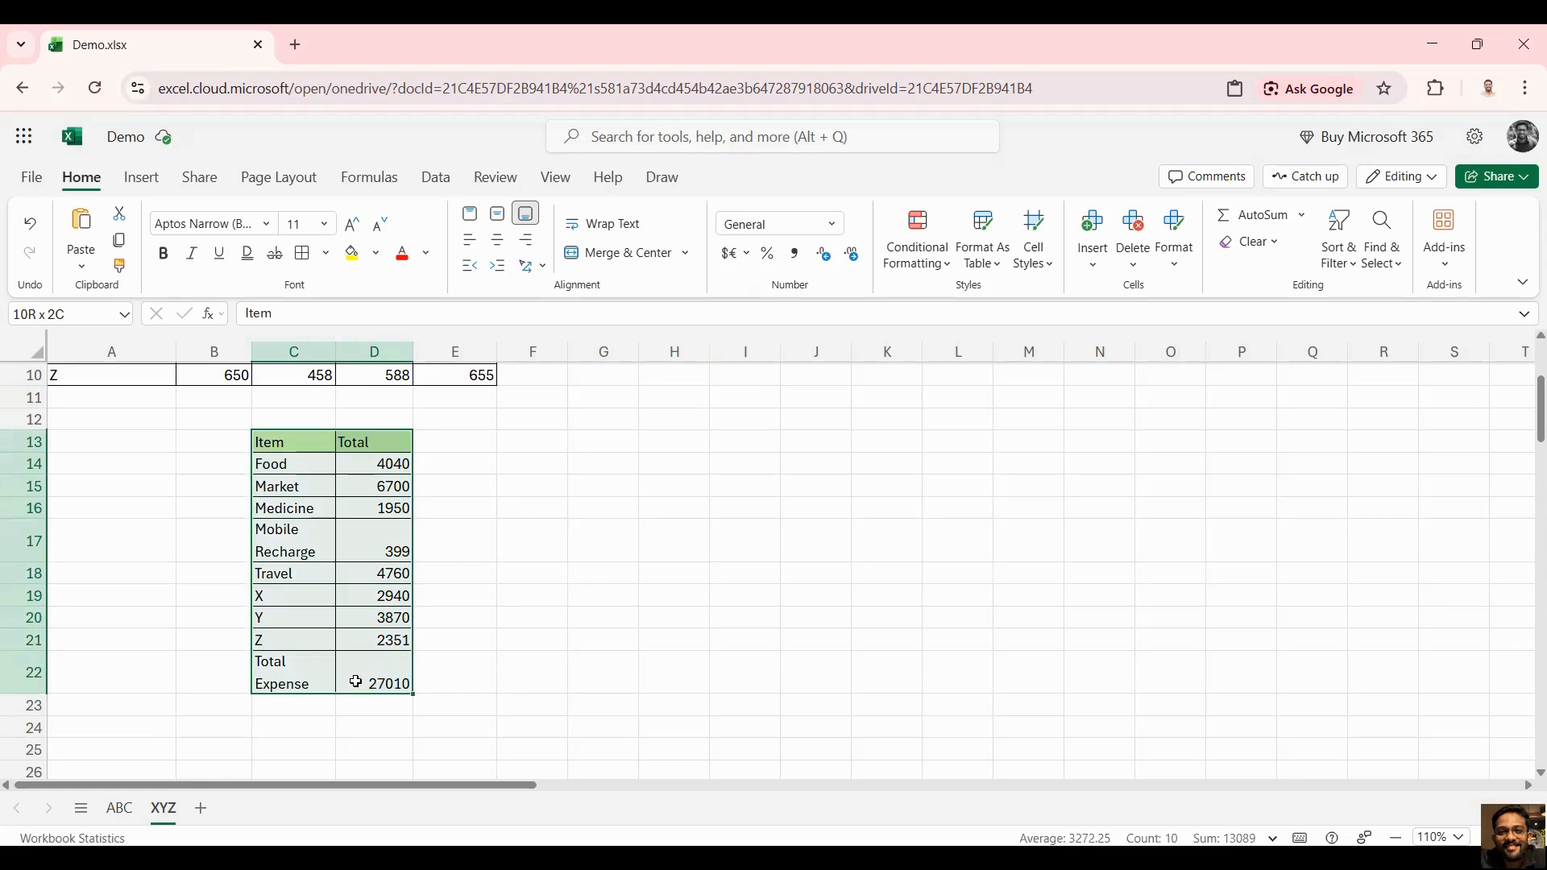
click(140, 178)
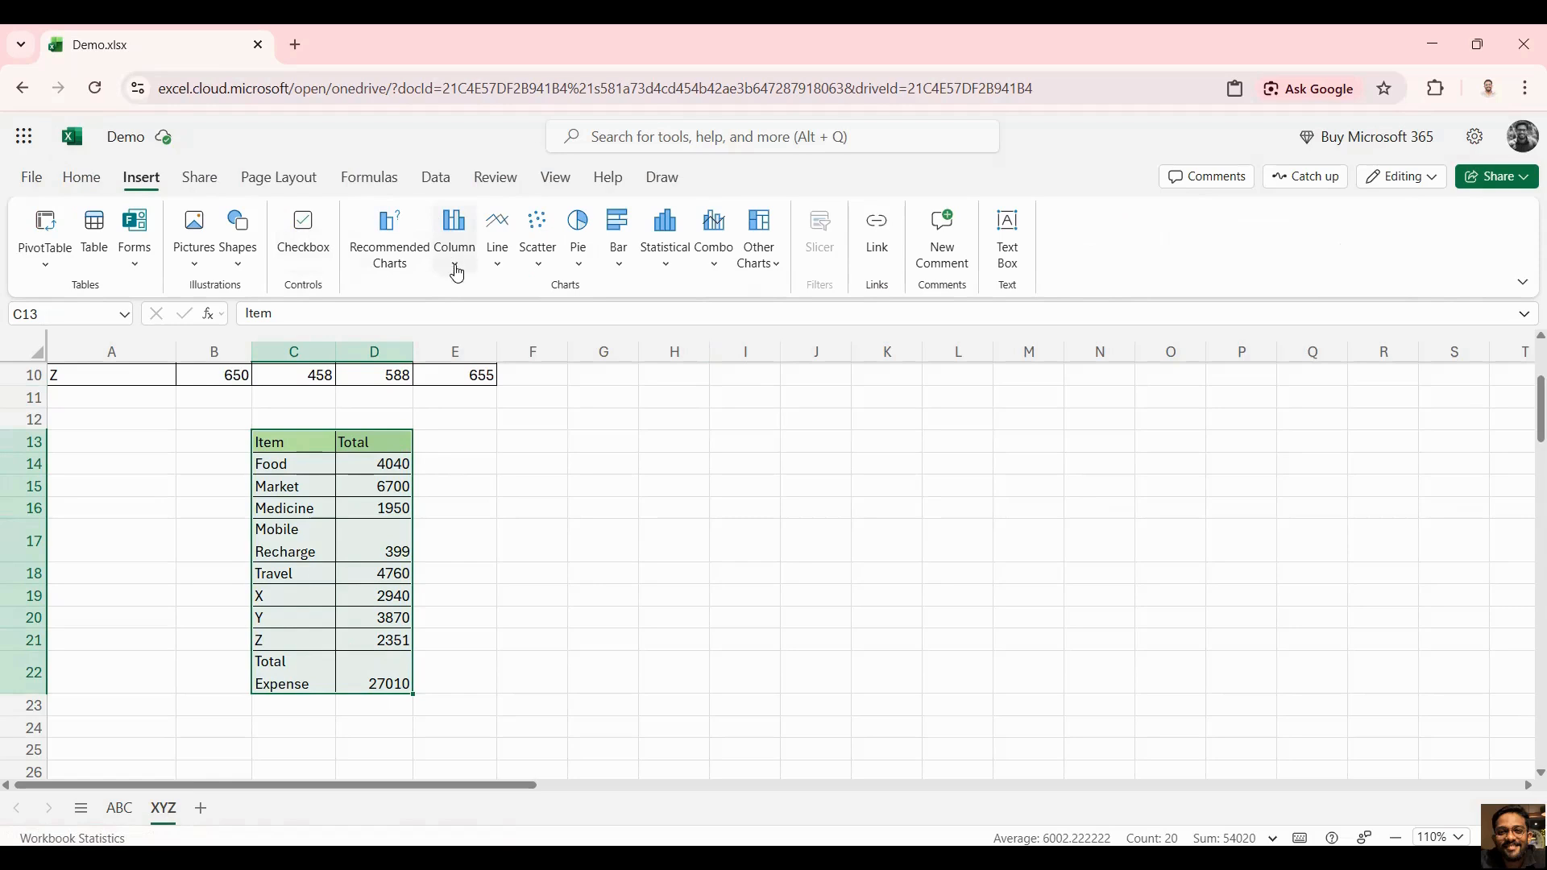
click(580, 266)
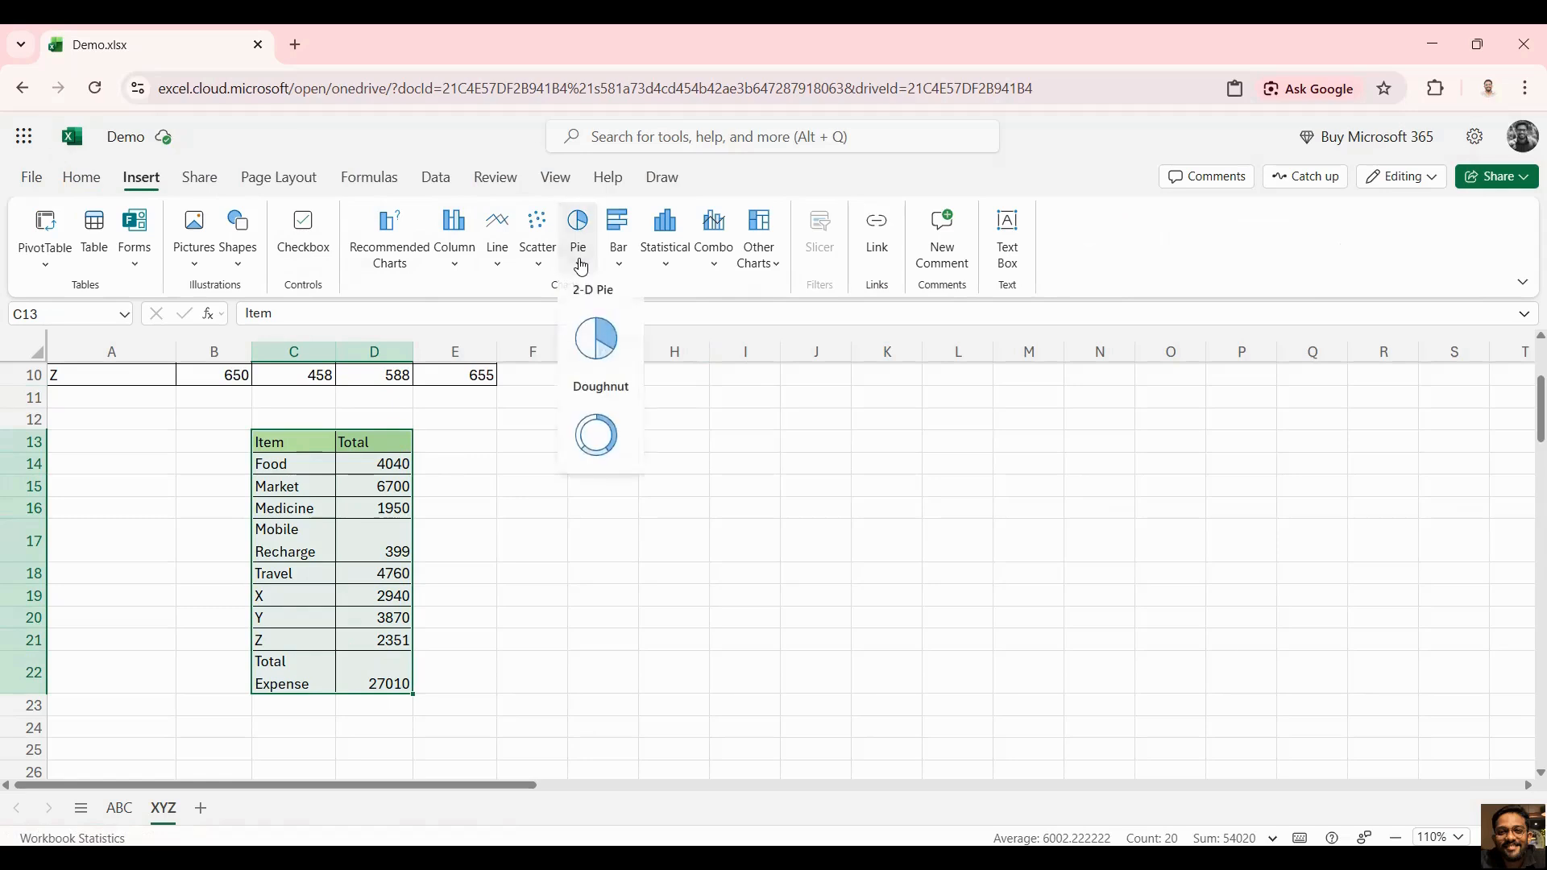
click(605, 345)
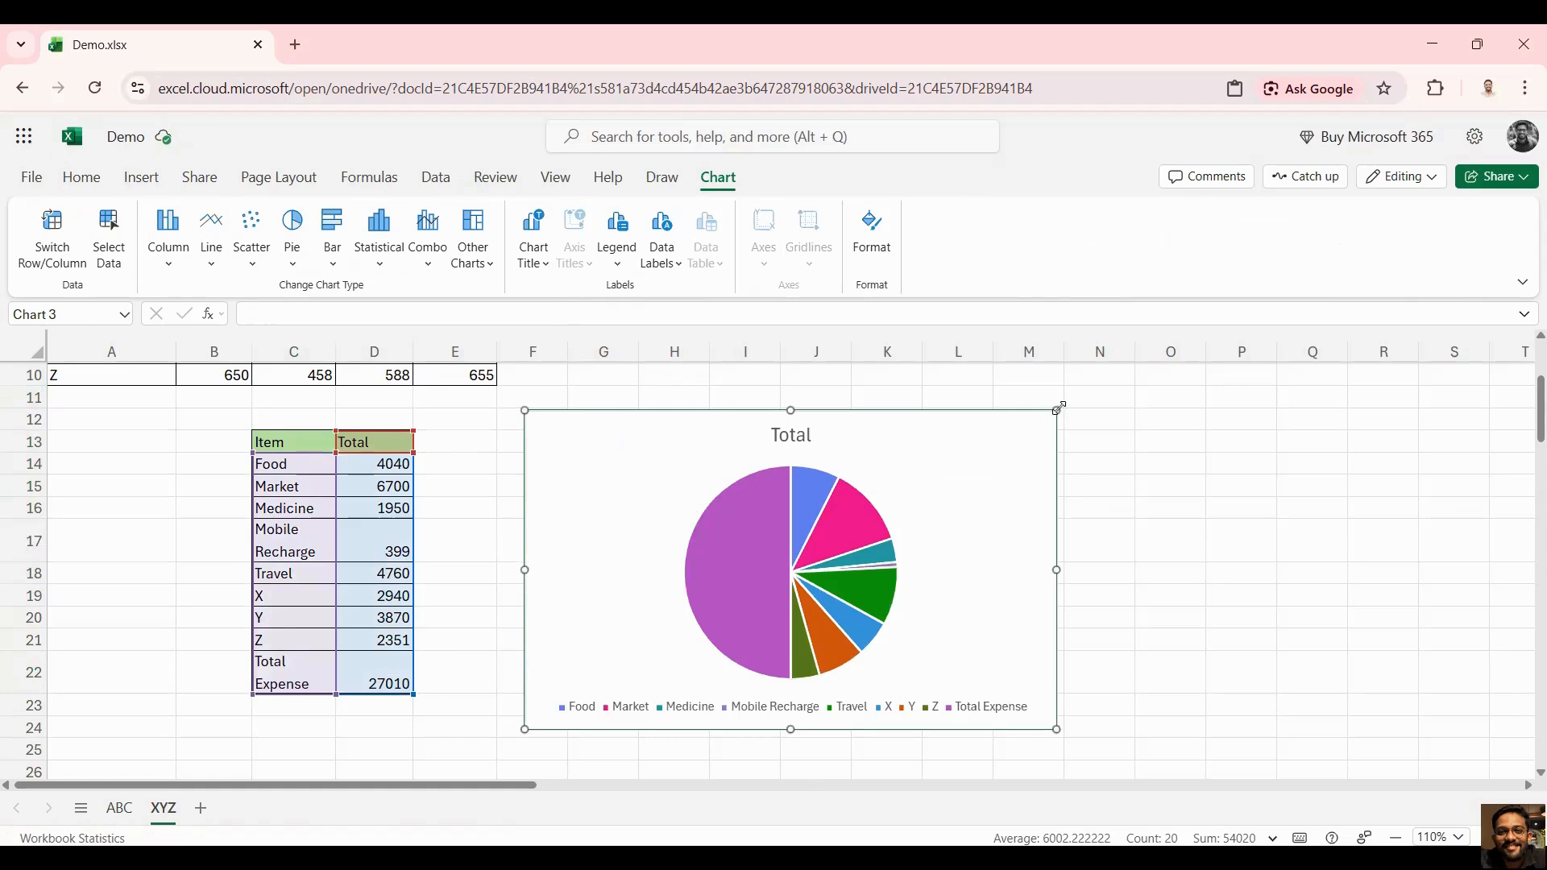
drag(1057, 405, 1159, 377)
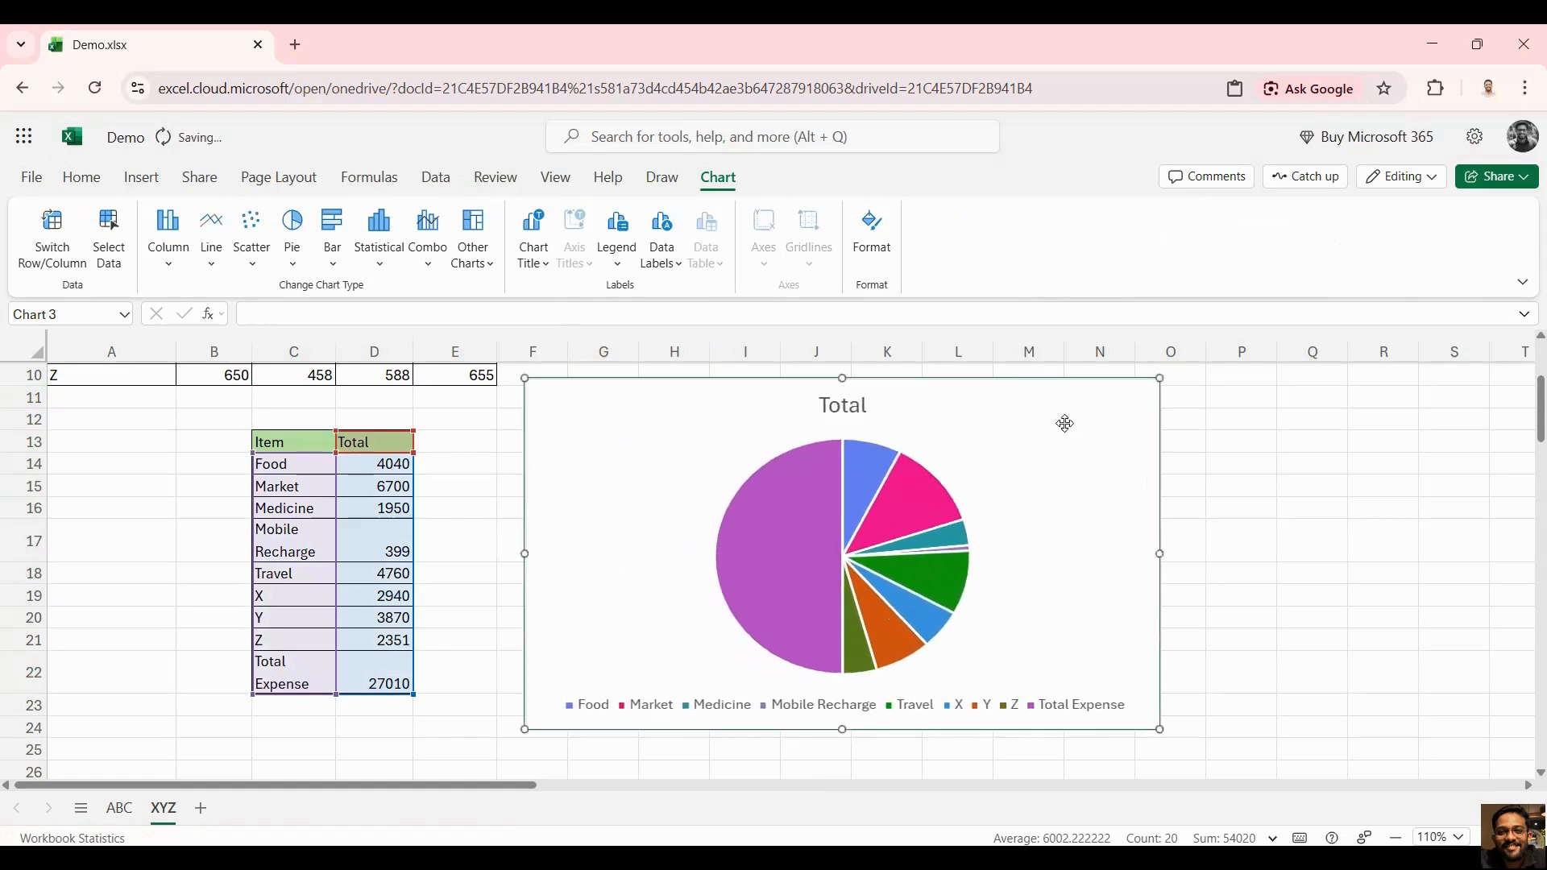
click(851, 413)
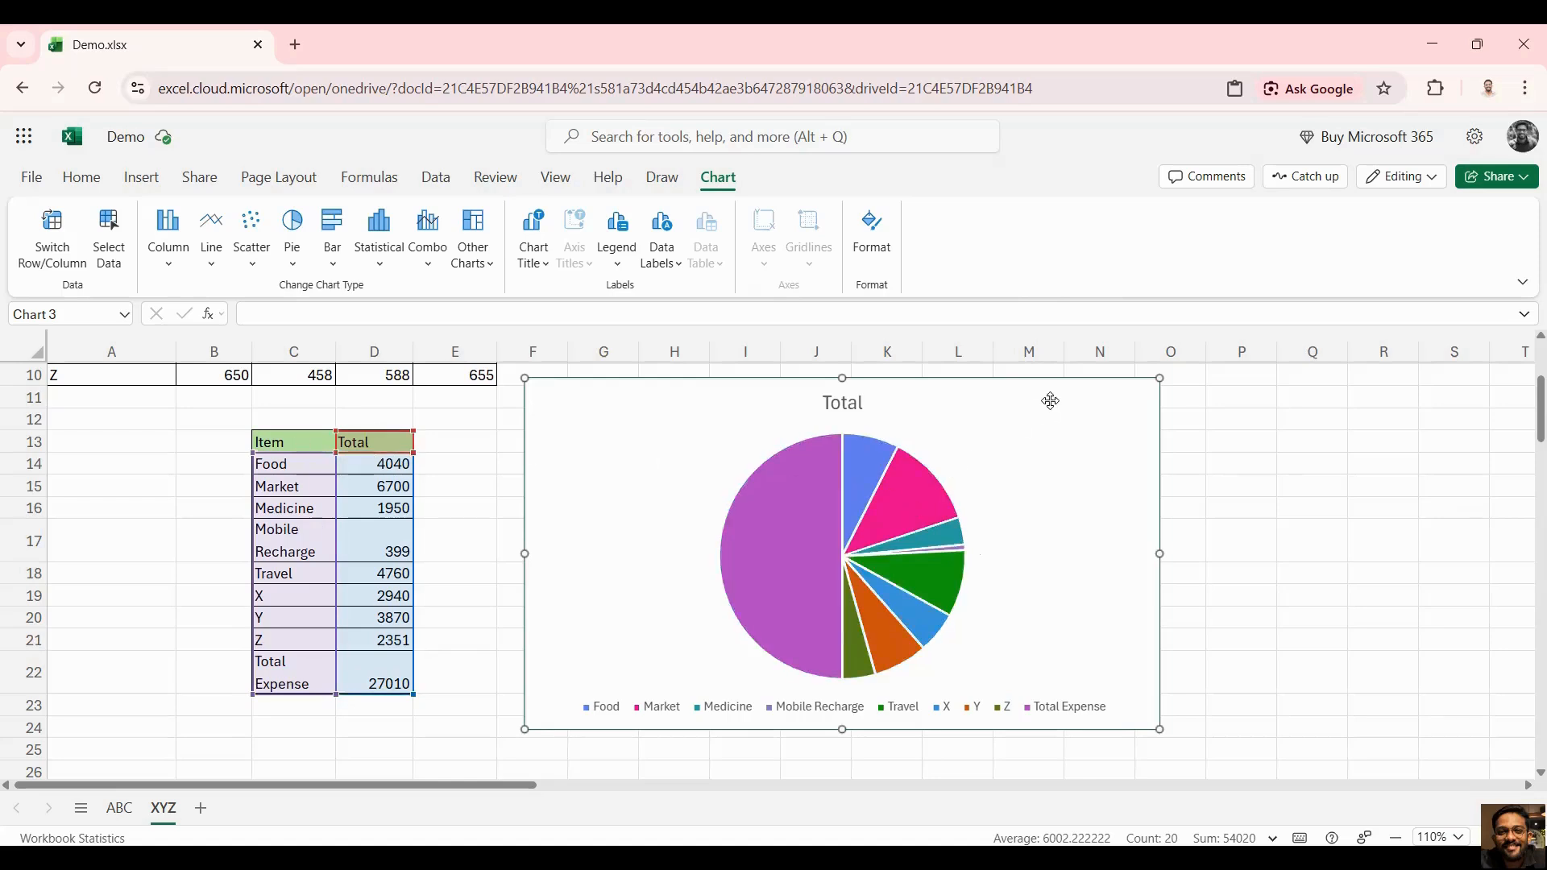
Delete the pie chart that includes the Total Expense row.
key(Delete)
click(731, 483)
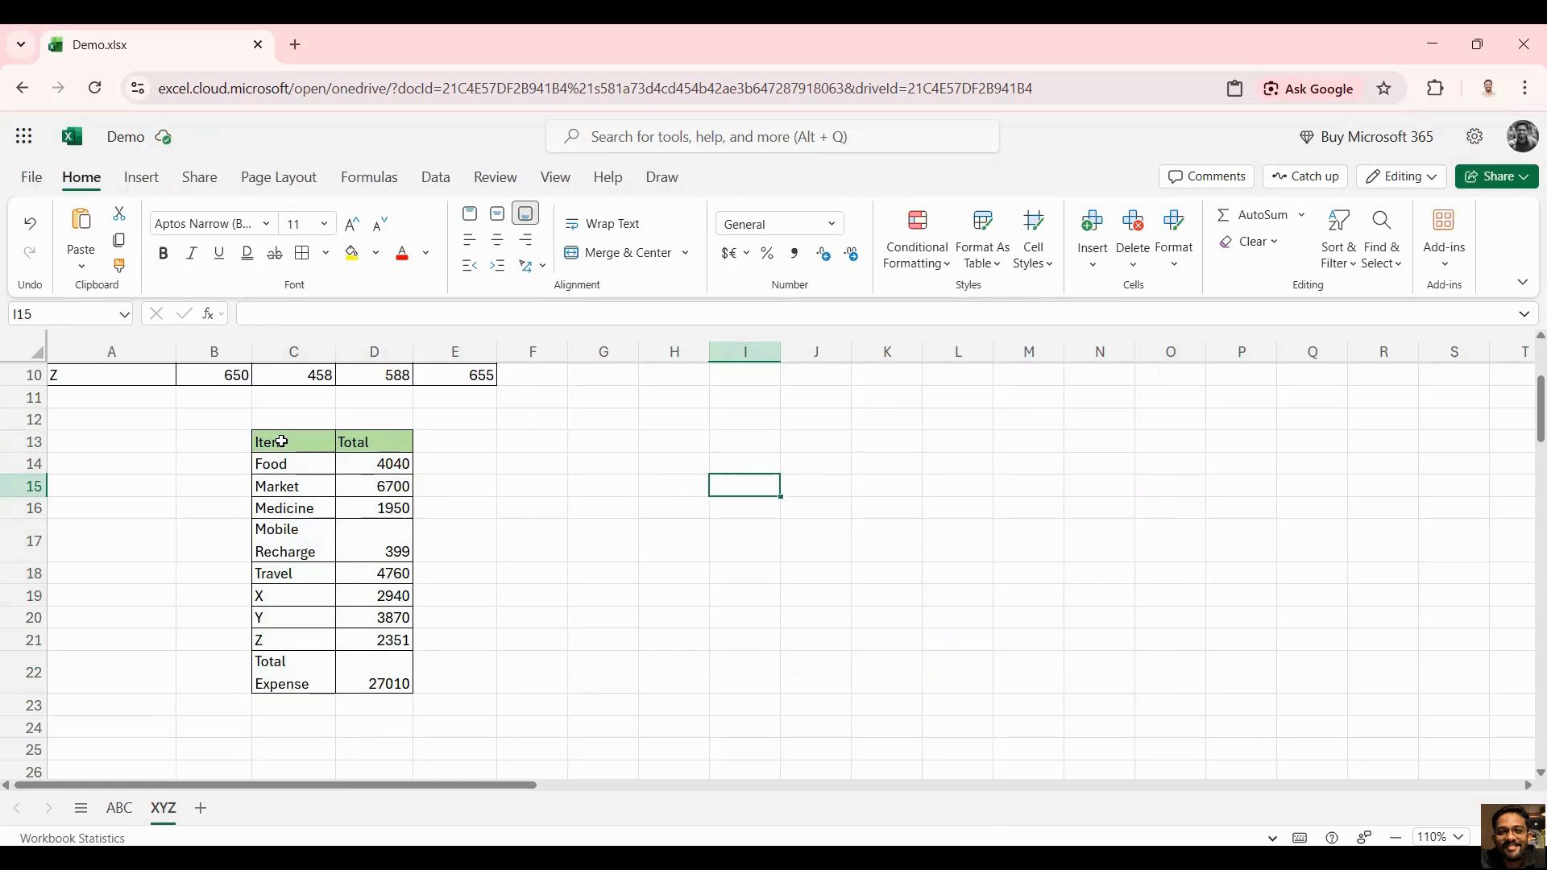
Insert a 2-D pie chart from C13:D21, leaving out the Total Expense row, and place it beside the totals table, starting around F11.
drag(281, 442, 385, 645)
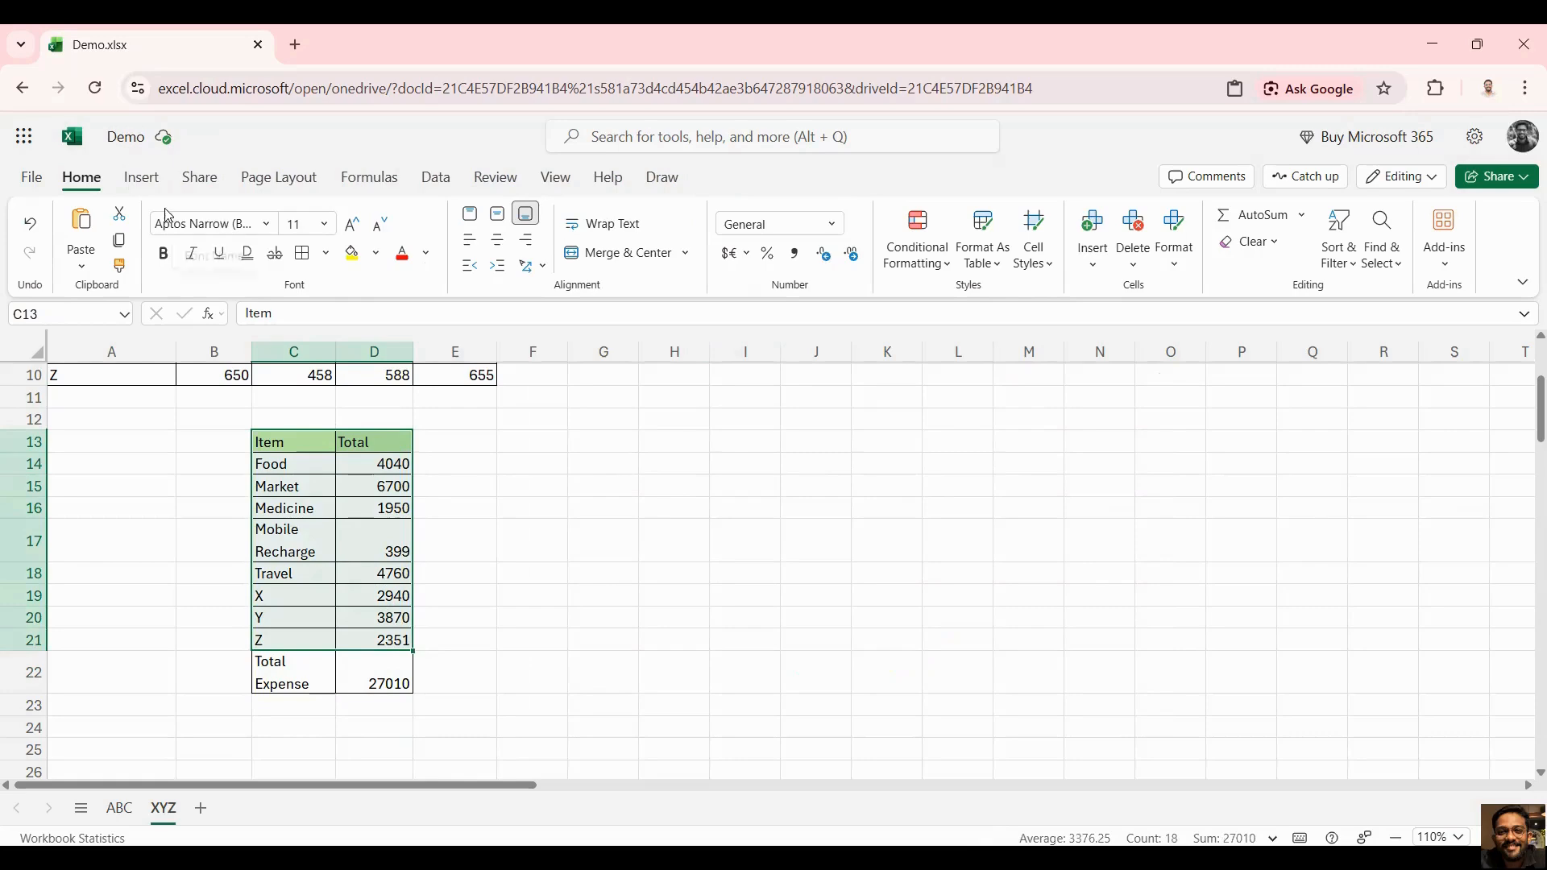
click(139, 184)
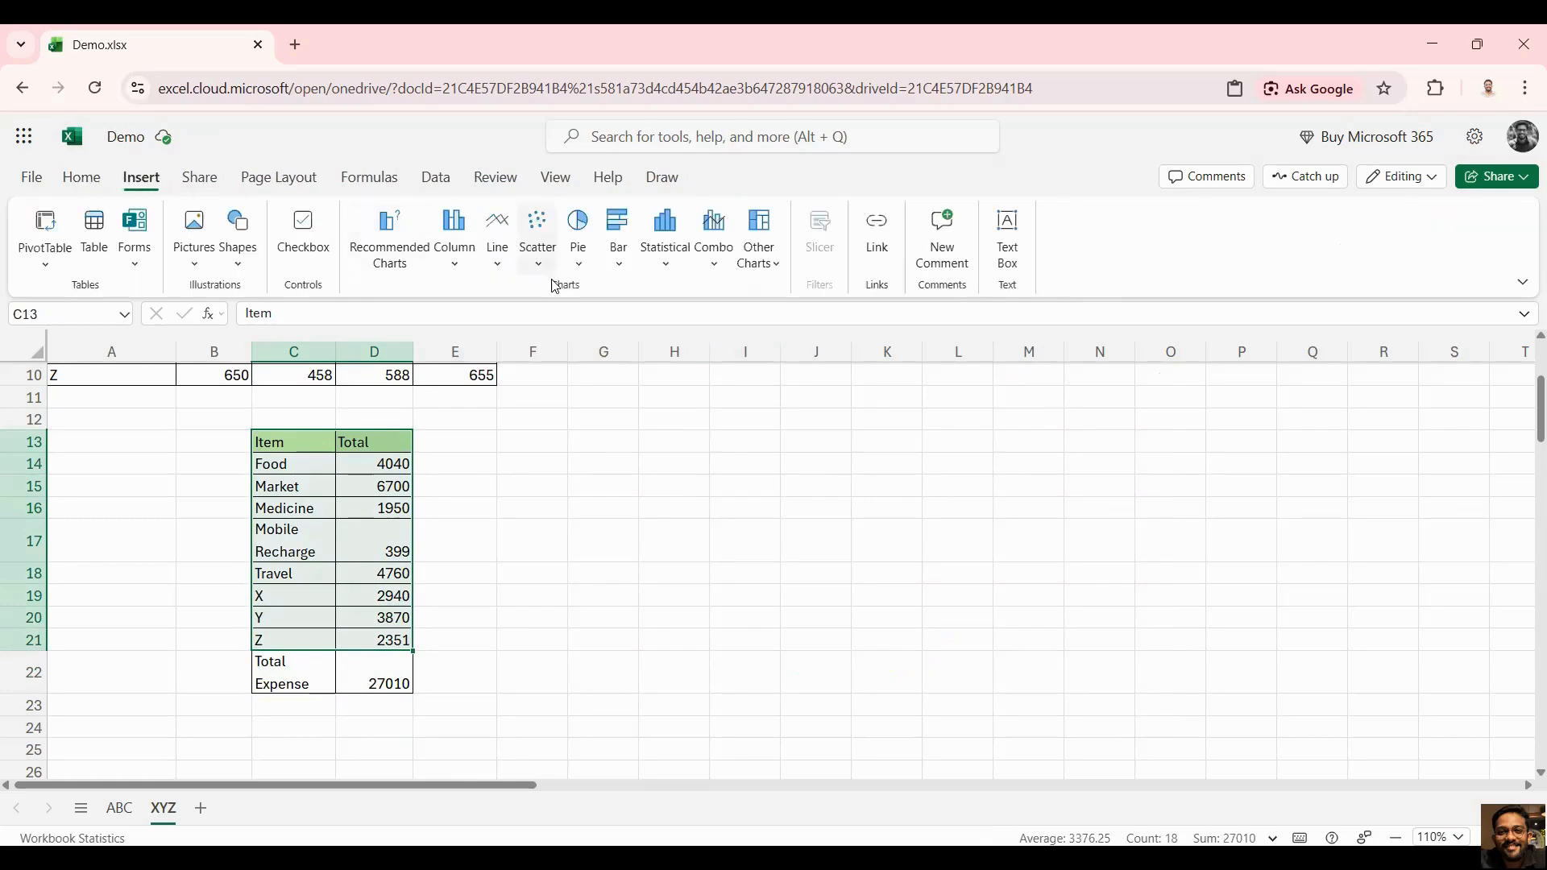
click(579, 270)
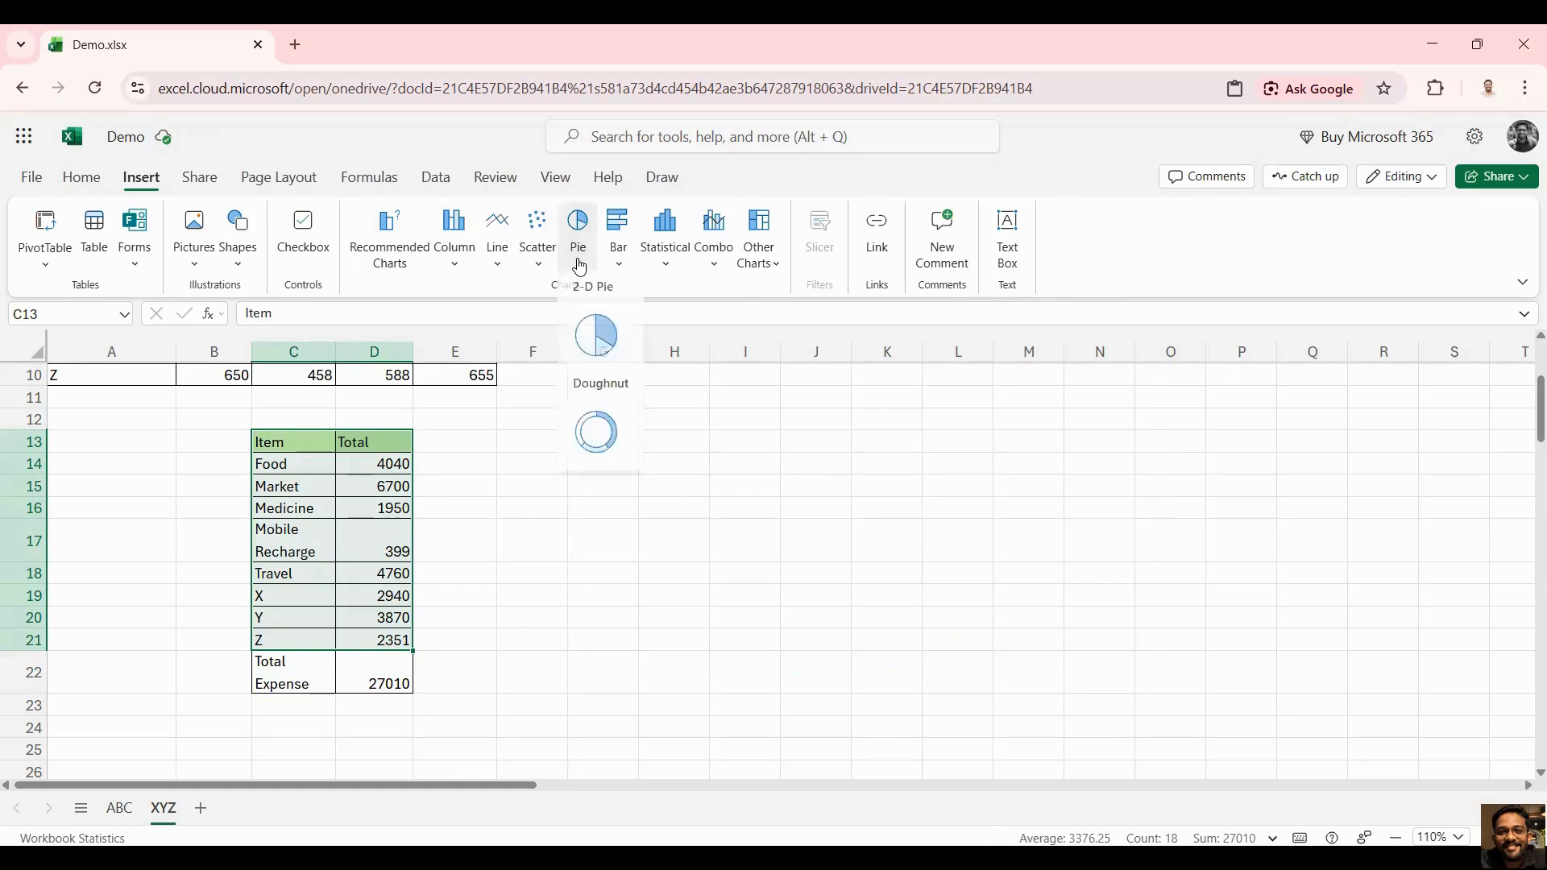
click(589, 337)
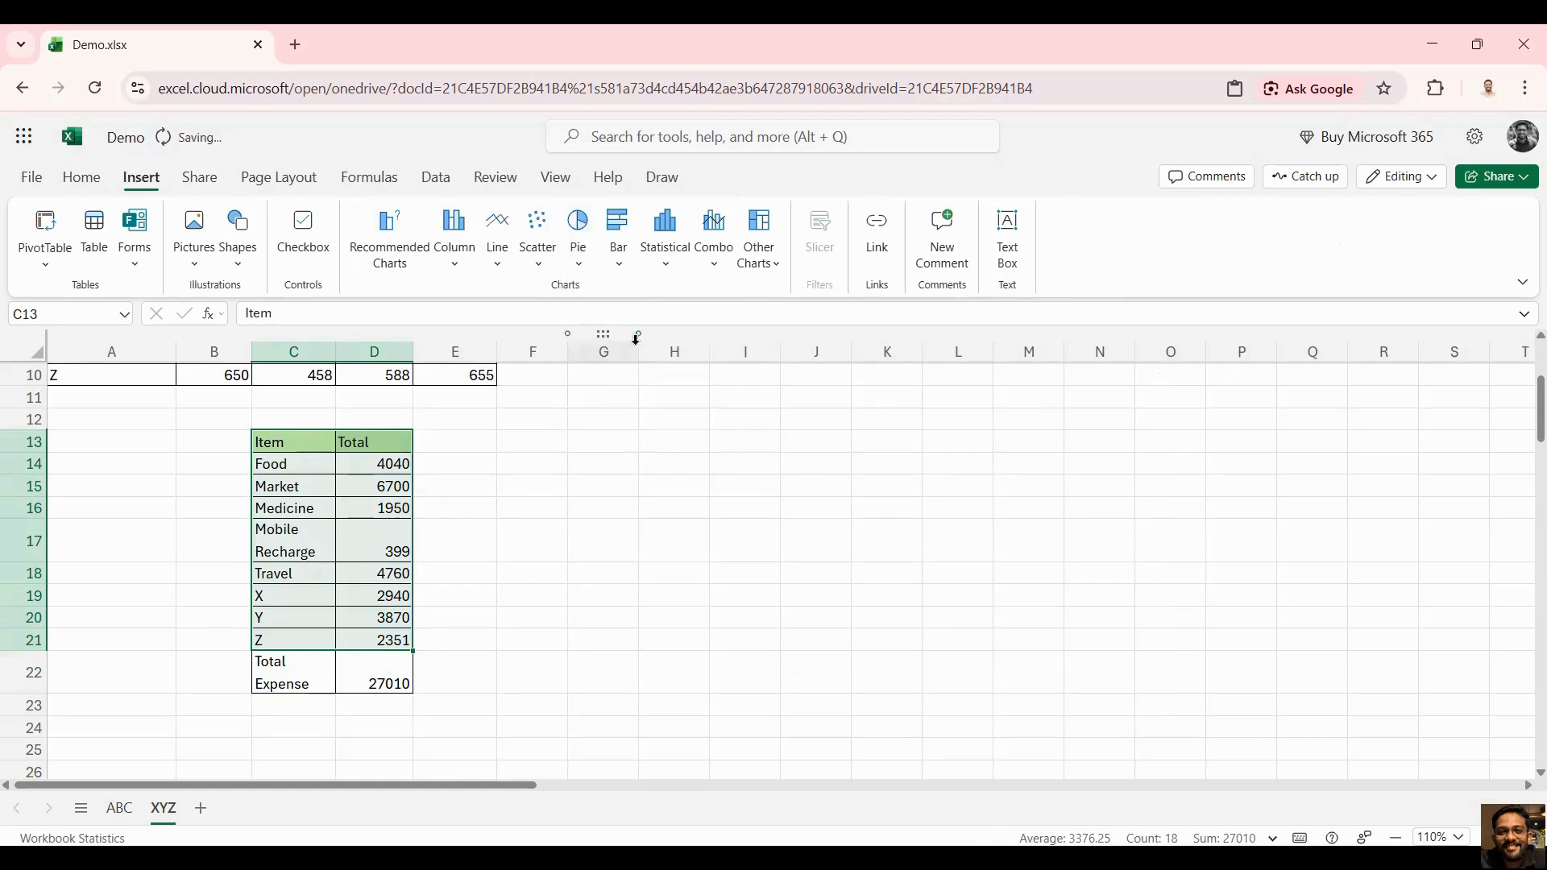
drag(930, 457, 956, 438)
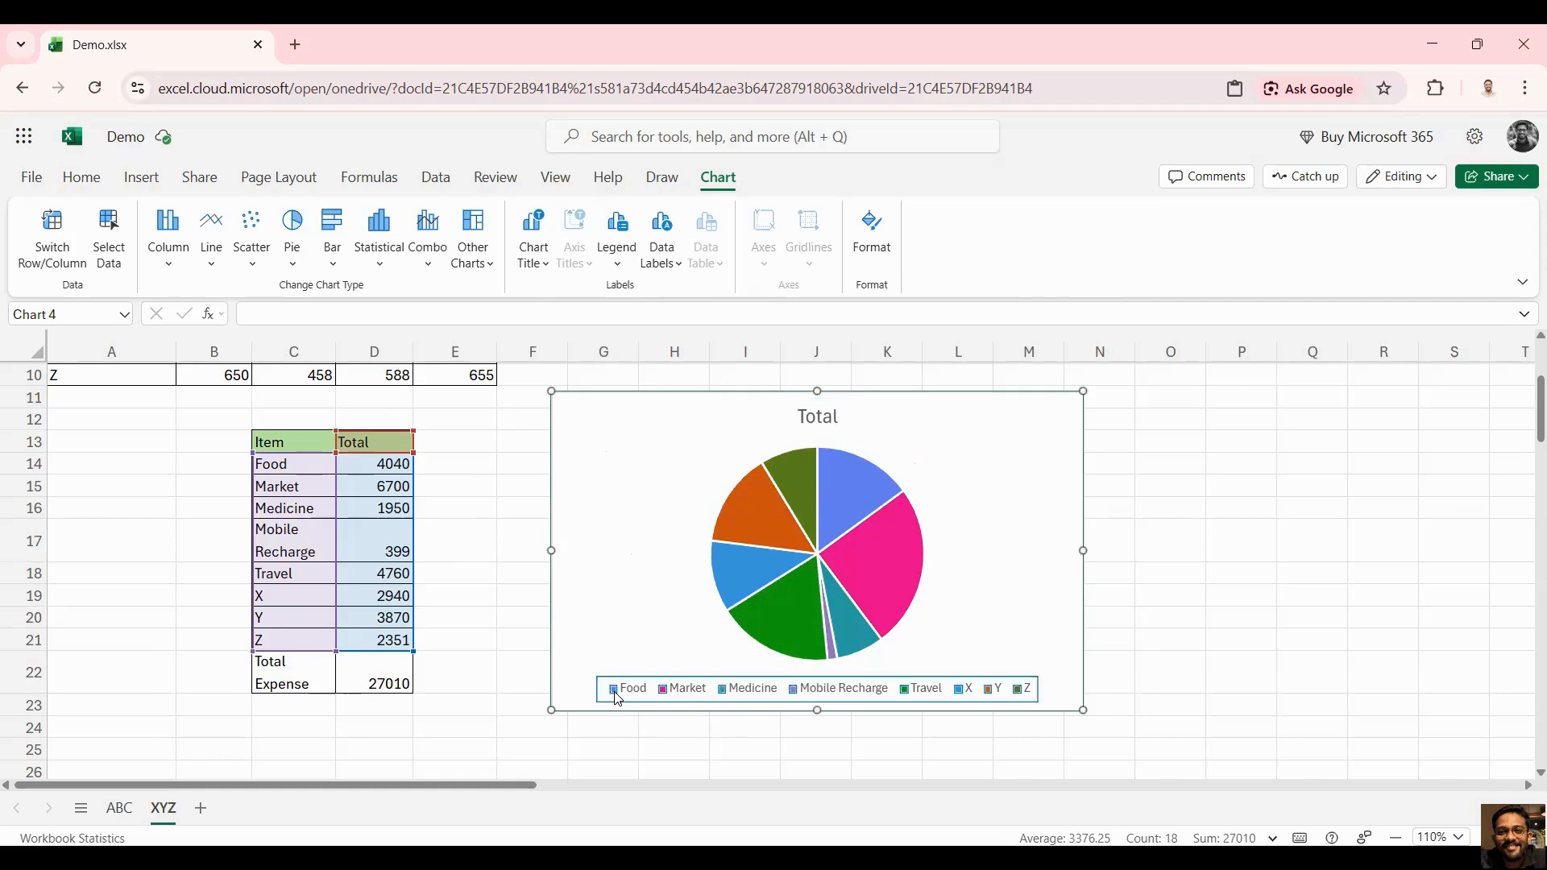
mouse_move(853, 494)
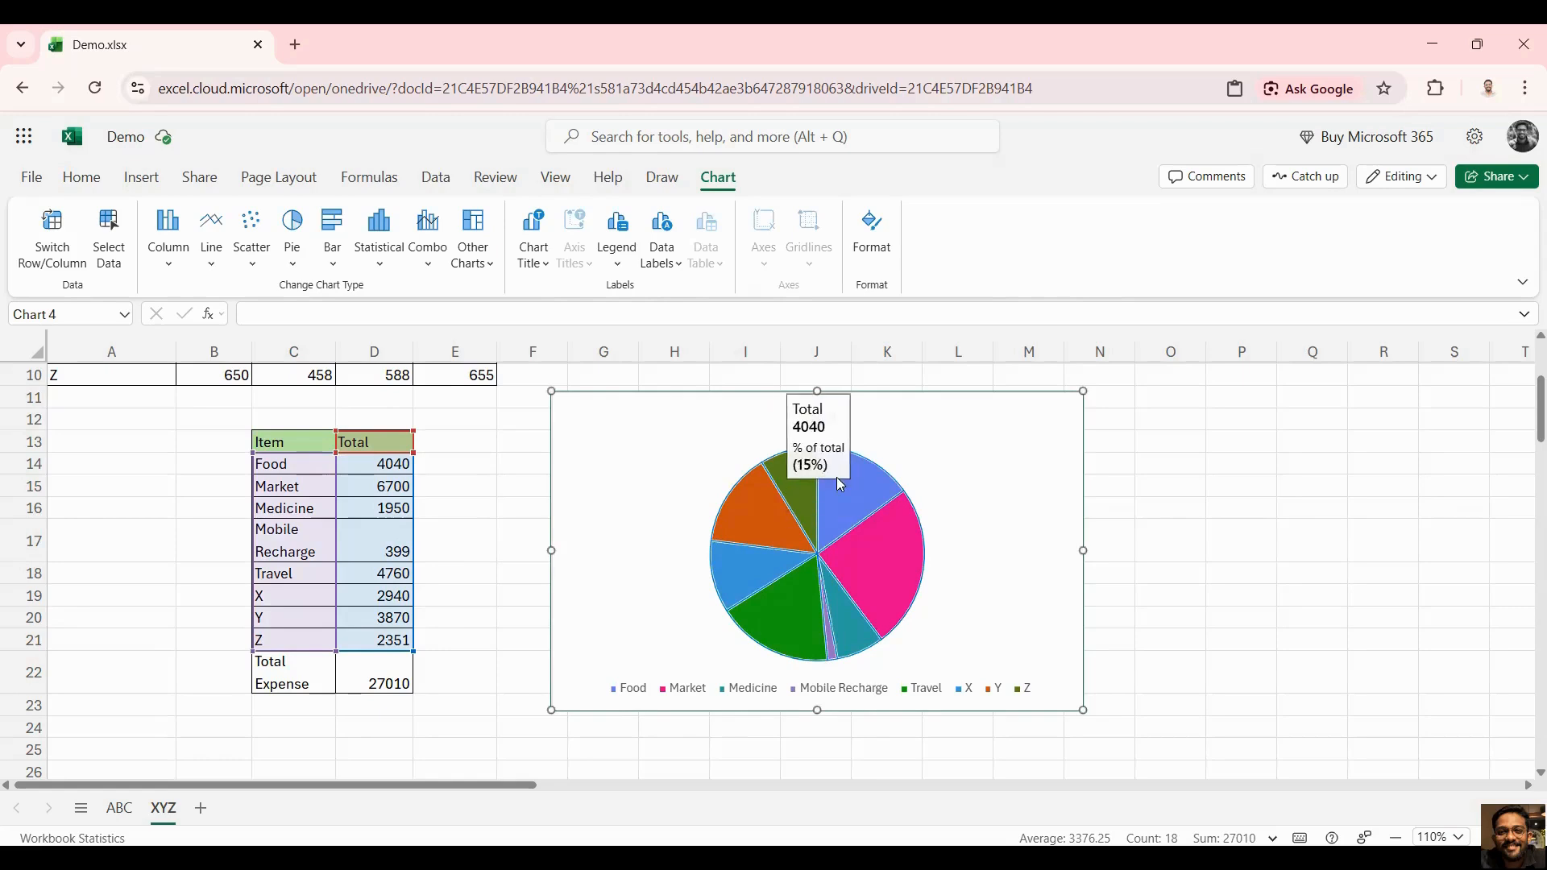
mouse_move(892, 569)
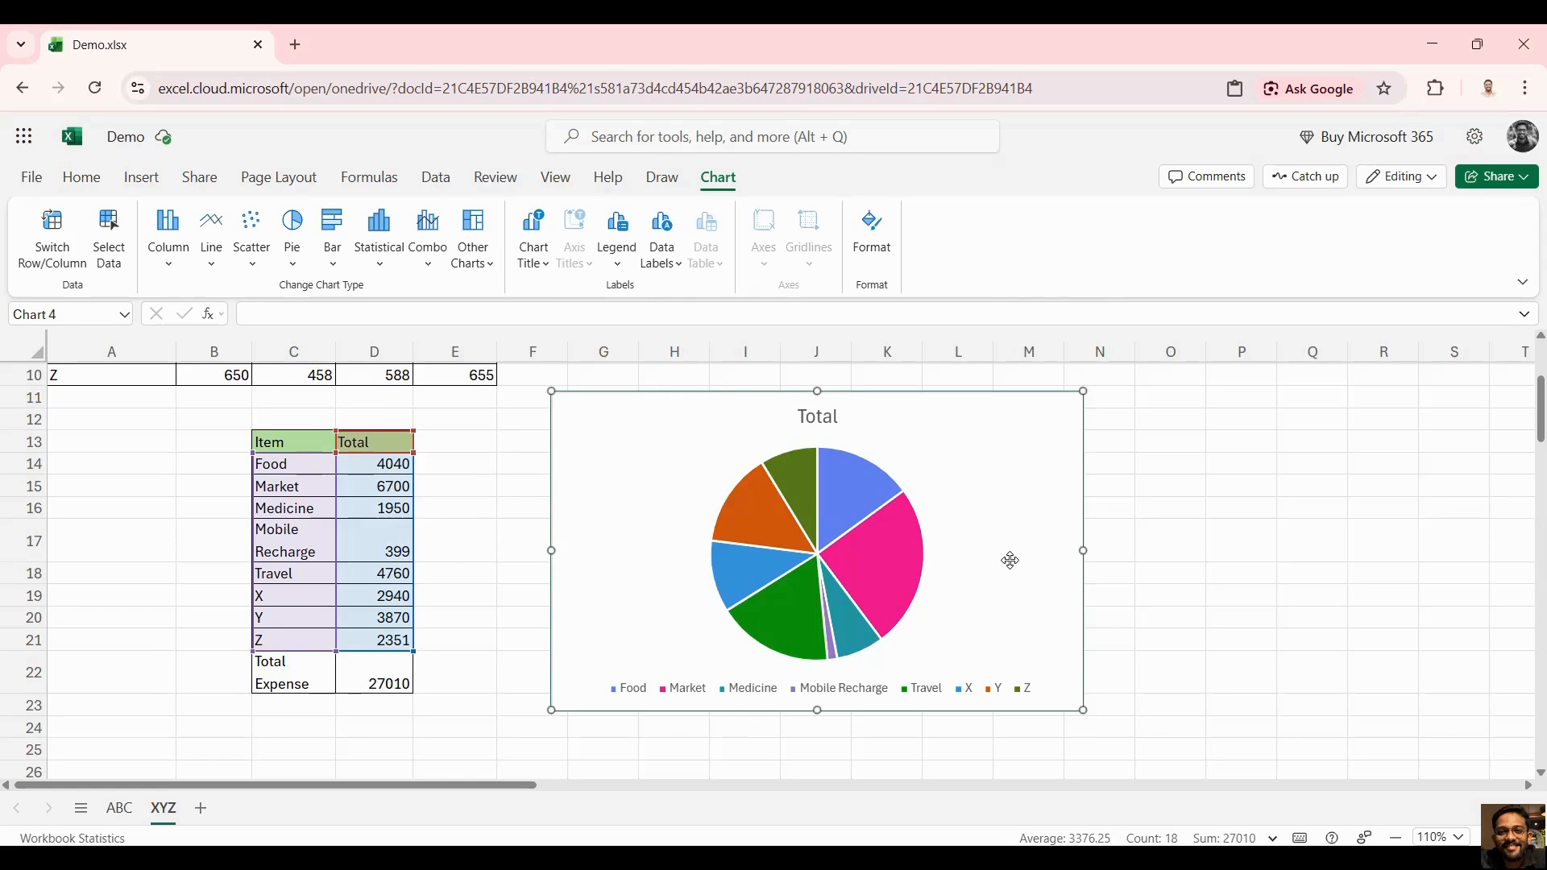
Change the pie chart's title to "Monthly Expense" and close its formatting options.
double_click(1007, 423)
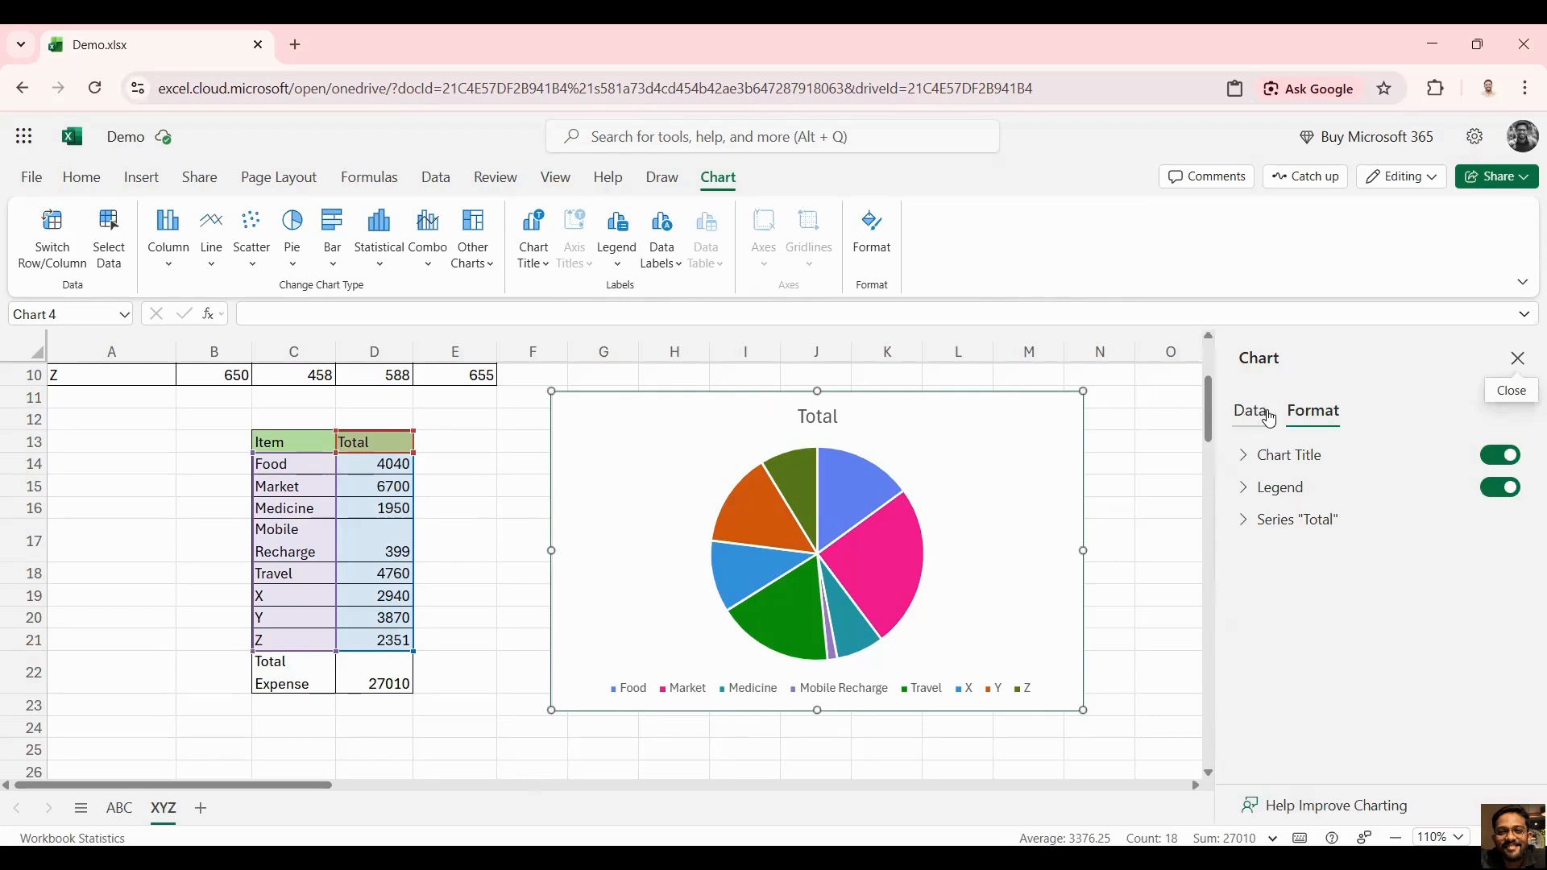
click(1244, 457)
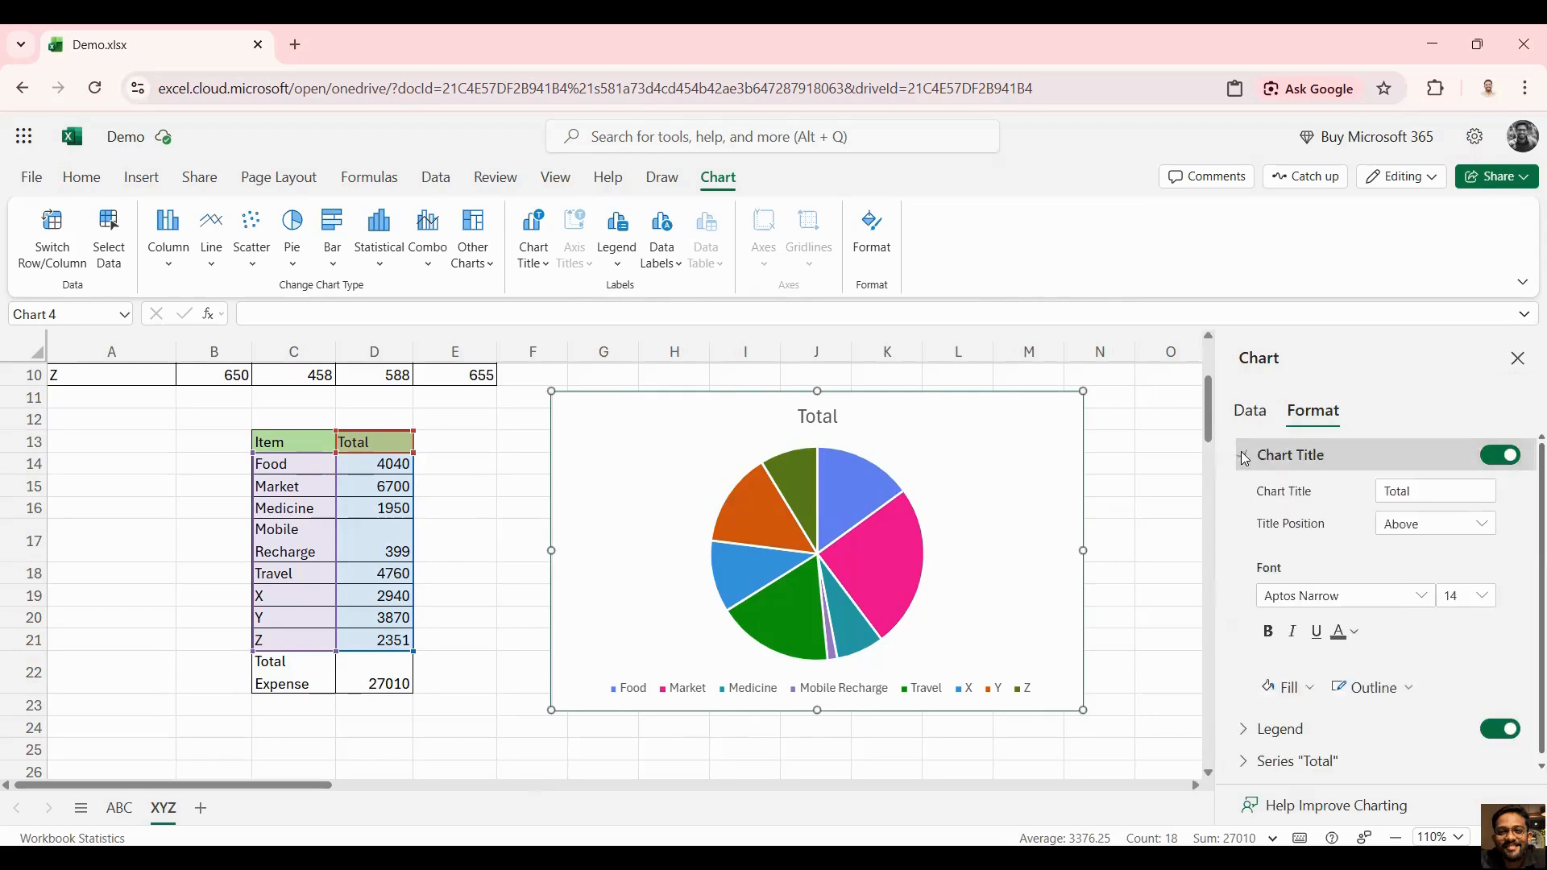
click(1409, 492)
double_click(1409, 492)
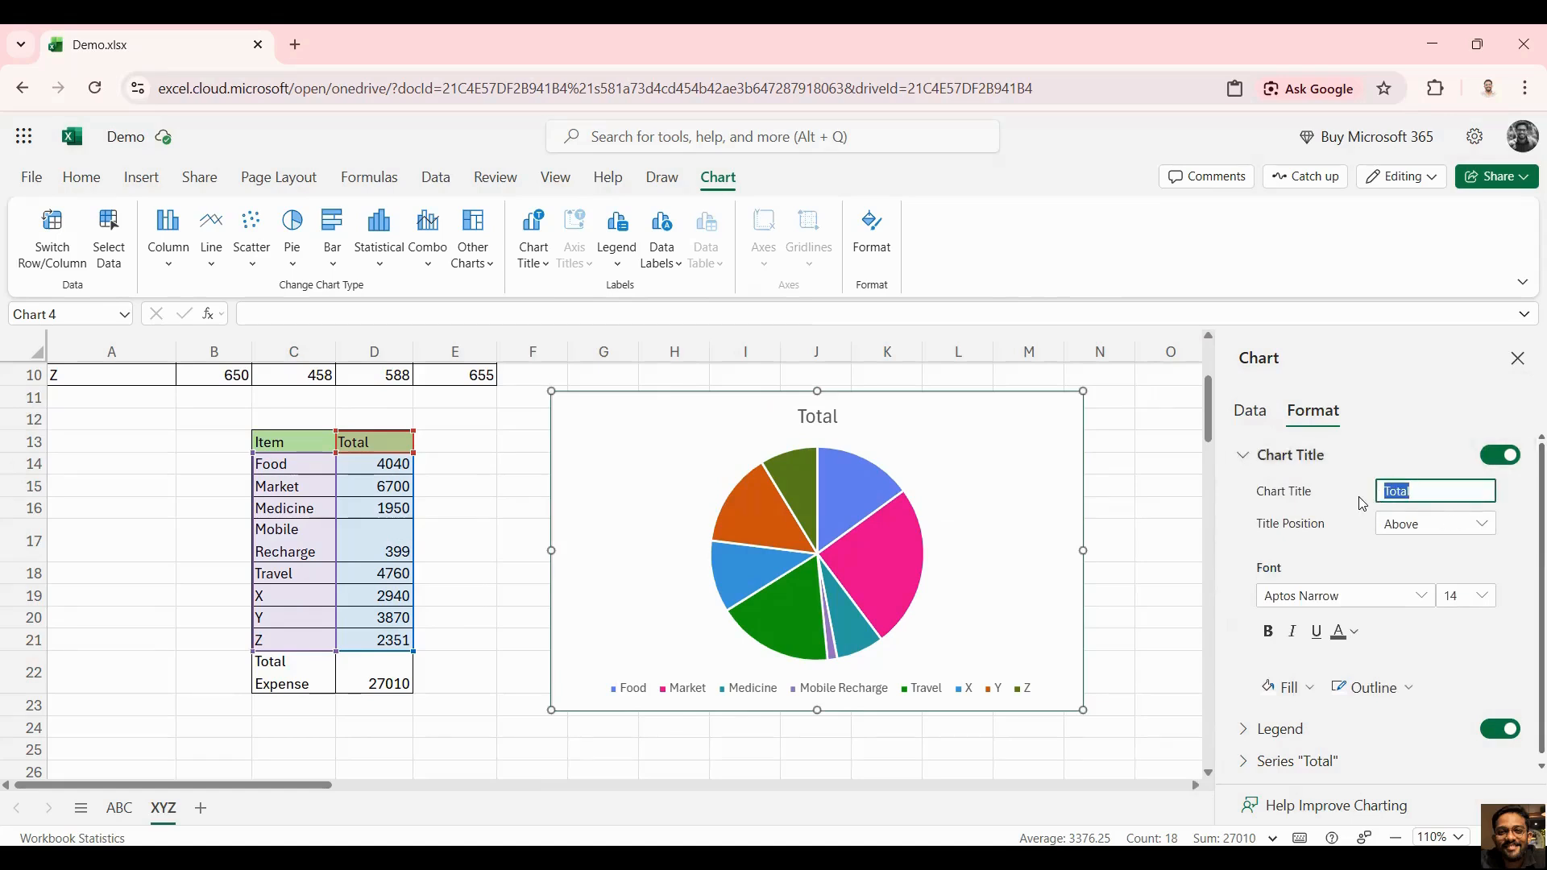
text(Monthly Expense)
click(1474, 538)
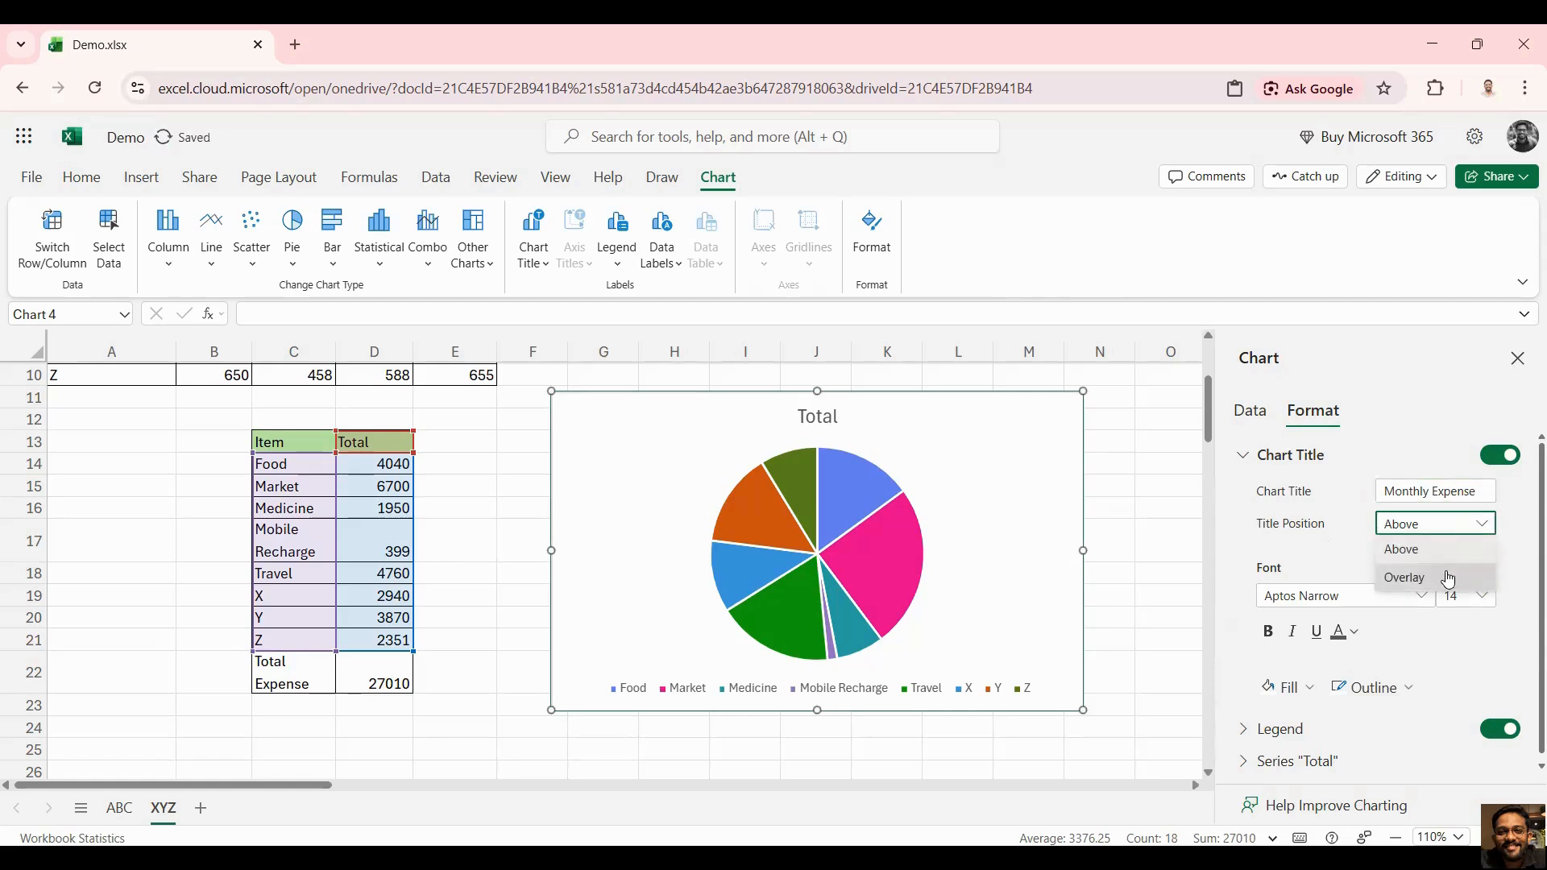
click(1450, 577)
click(1356, 560)
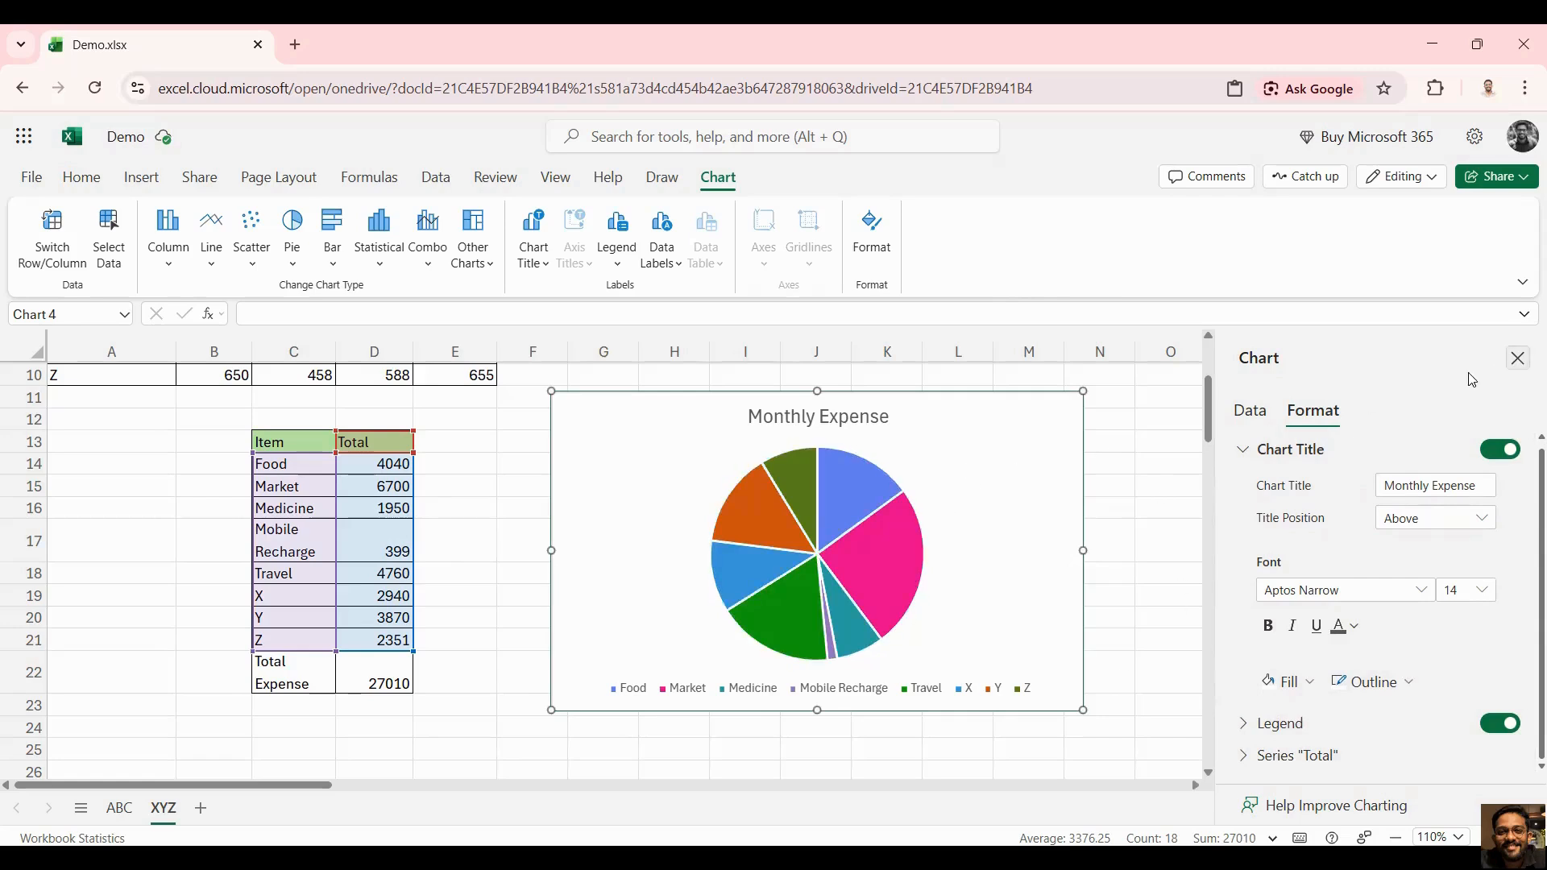
click(1518, 359)
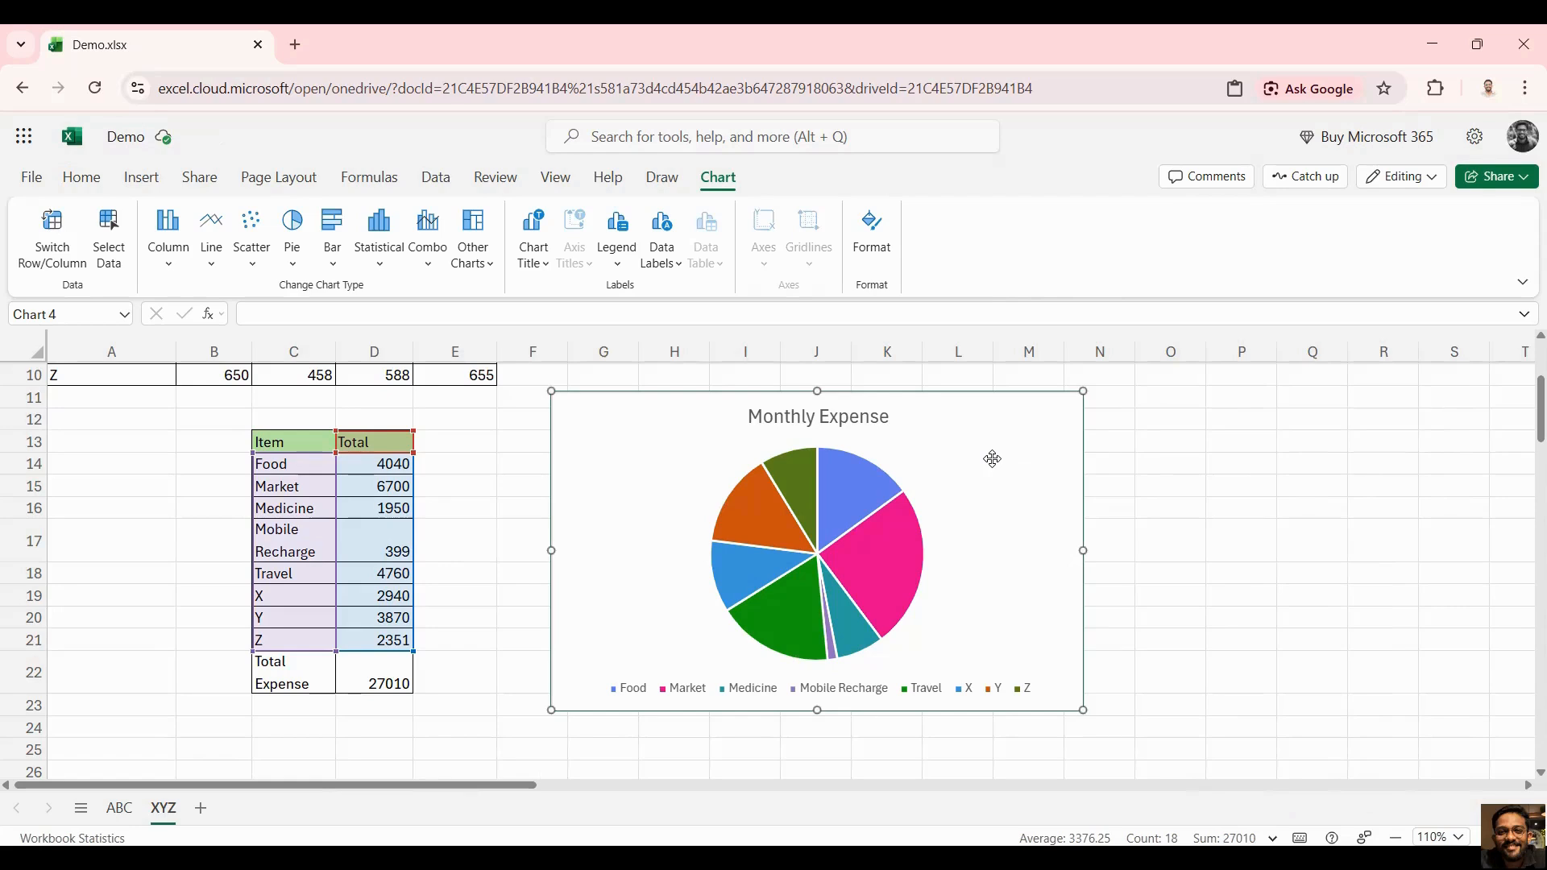
scroll(992, 458, up, 3)
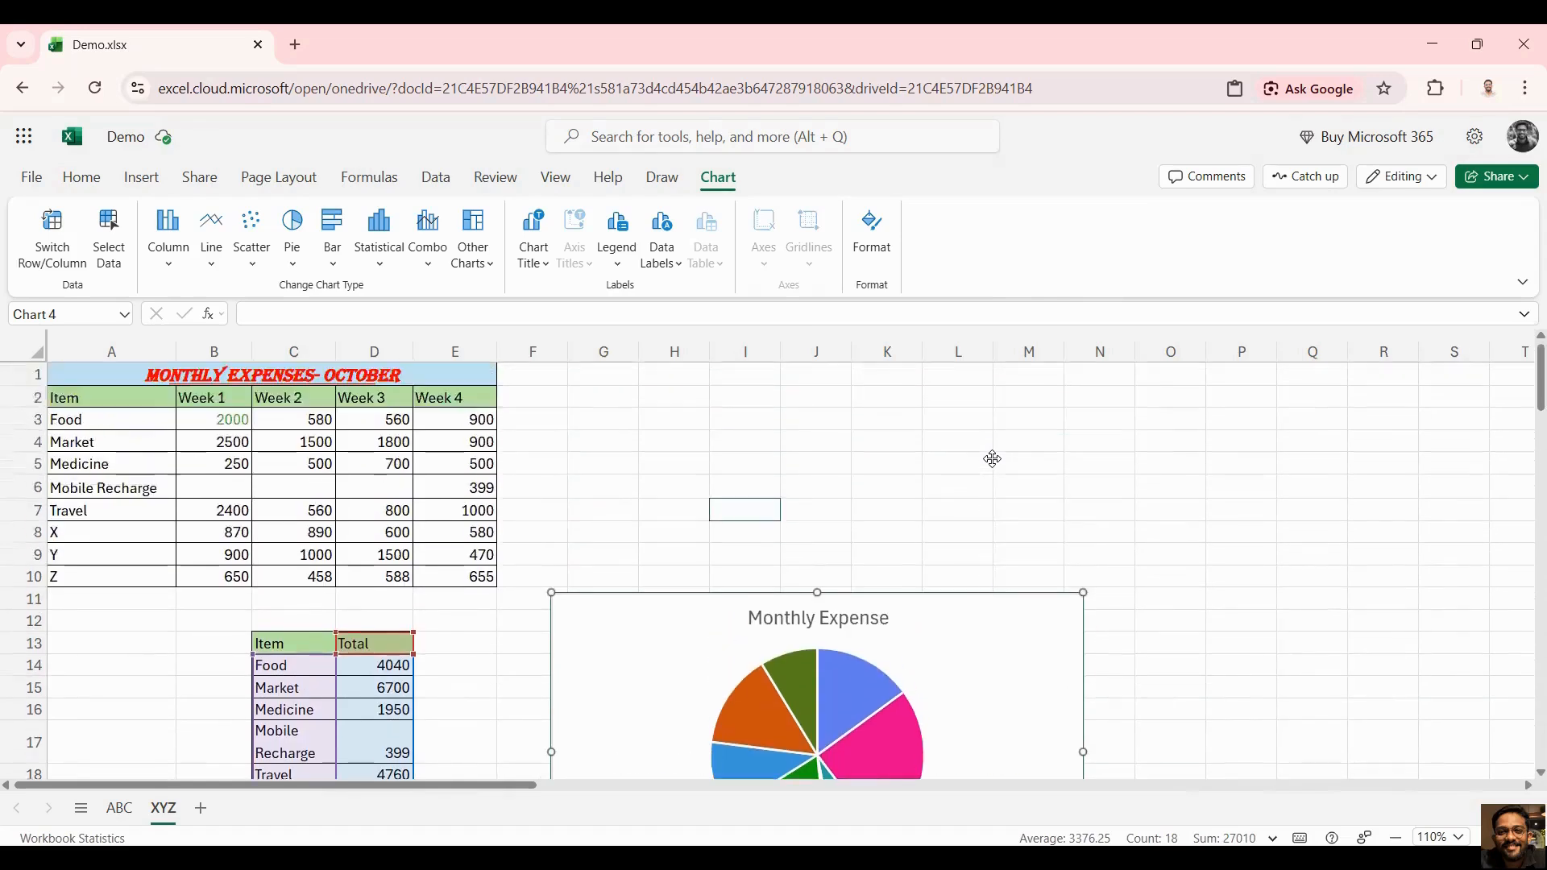